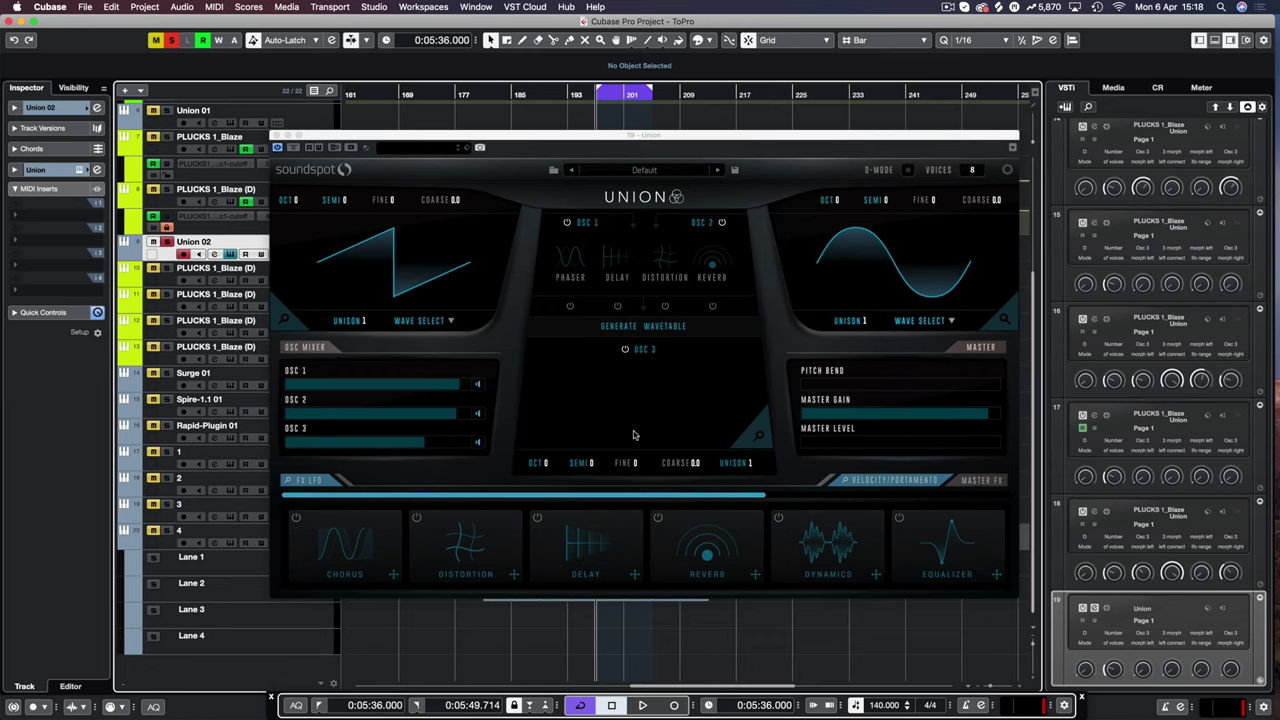
# Reposition the Union window and turn off oscillators 2 and 3 so only oscillator 1 stays active
pyautogui.moveTo(629, 138); pyautogui.dragTo(628, 118)
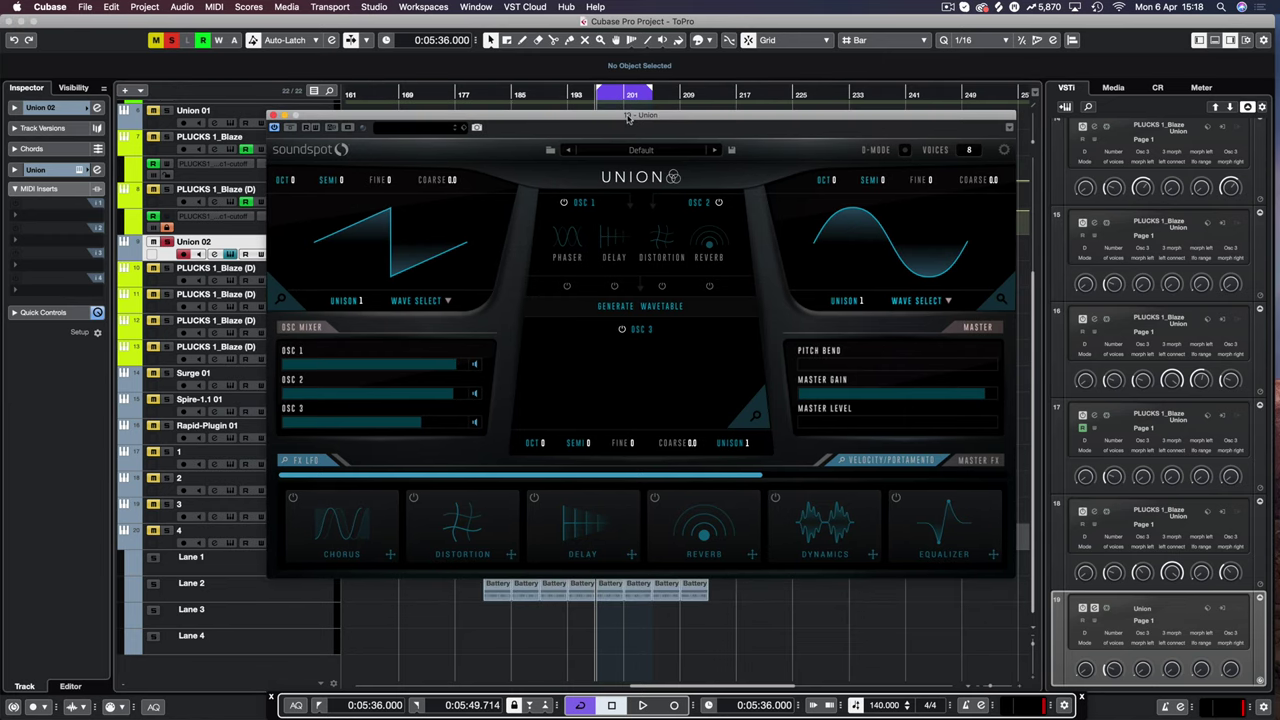
pyautogui.click(474, 395)
pyautogui.click(475, 423)
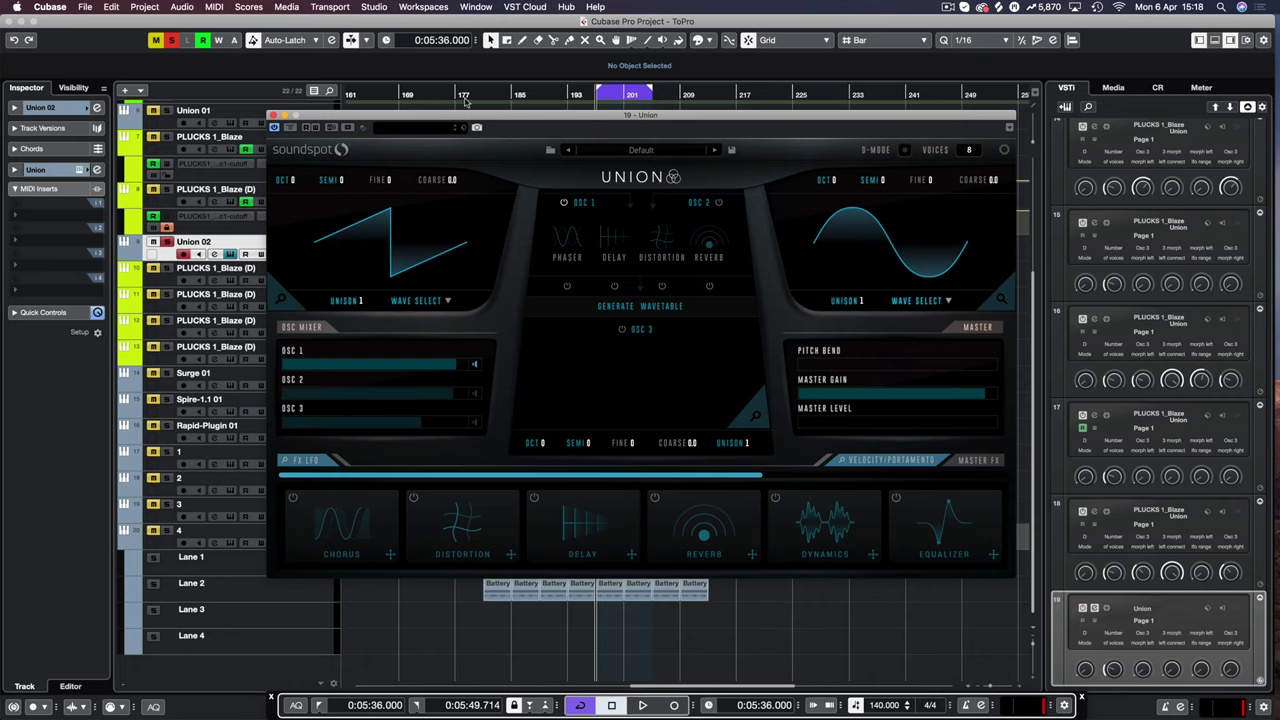
# Play the PLUCKS 1_Blaze track as a reference sound, and return to the Union 02 track and its synth window
pyautogui.moveTo(456, 117); pyautogui.dragTo(544, 238)
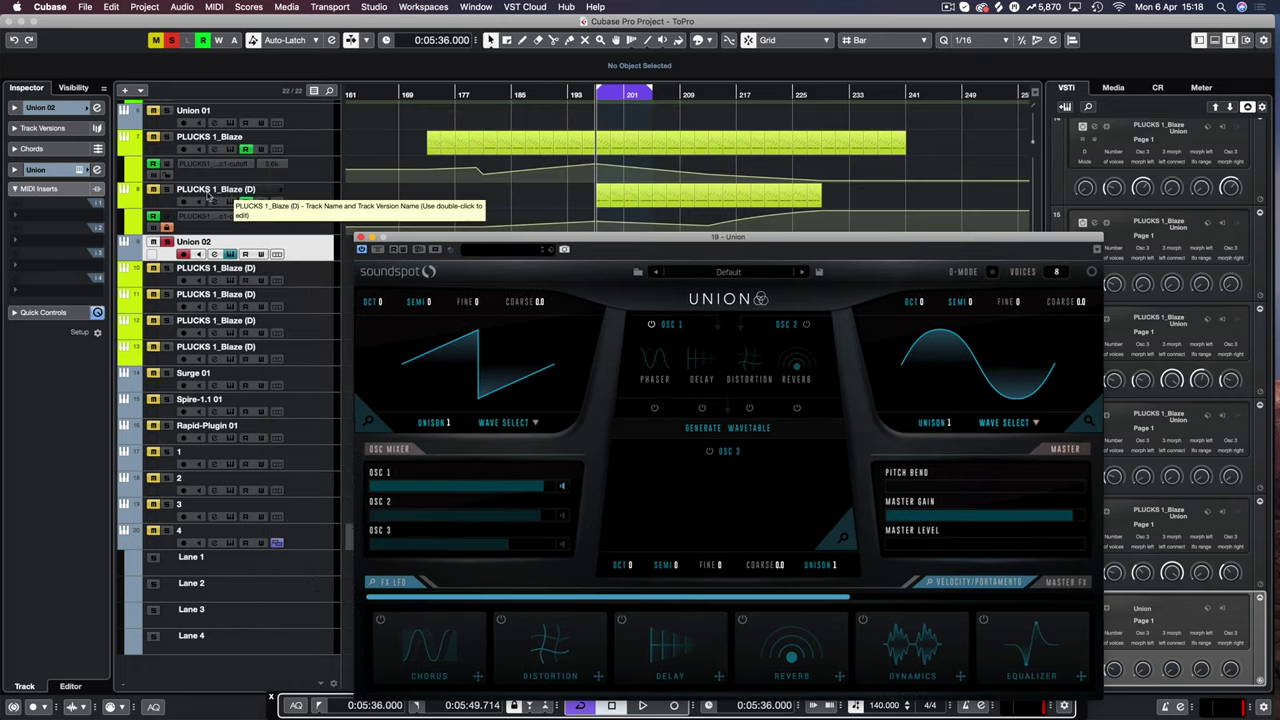
pyautogui.click(320, 197)
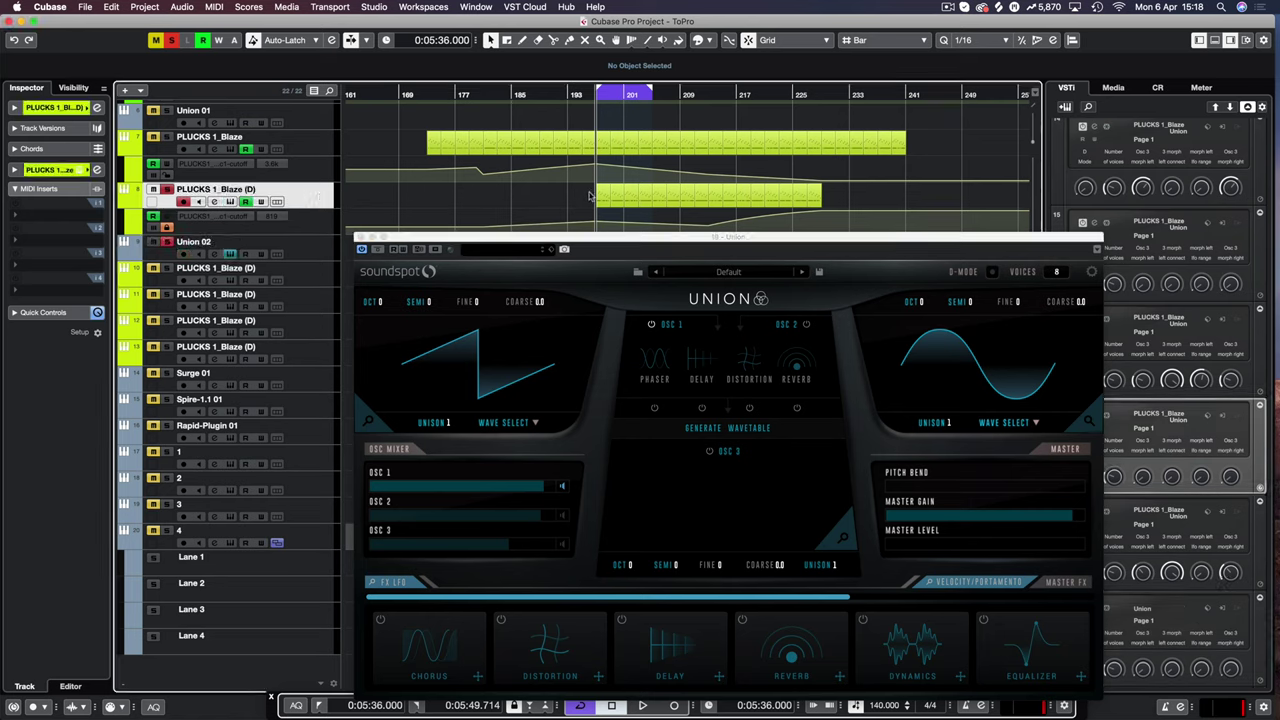
pyautogui.click(305, 146)
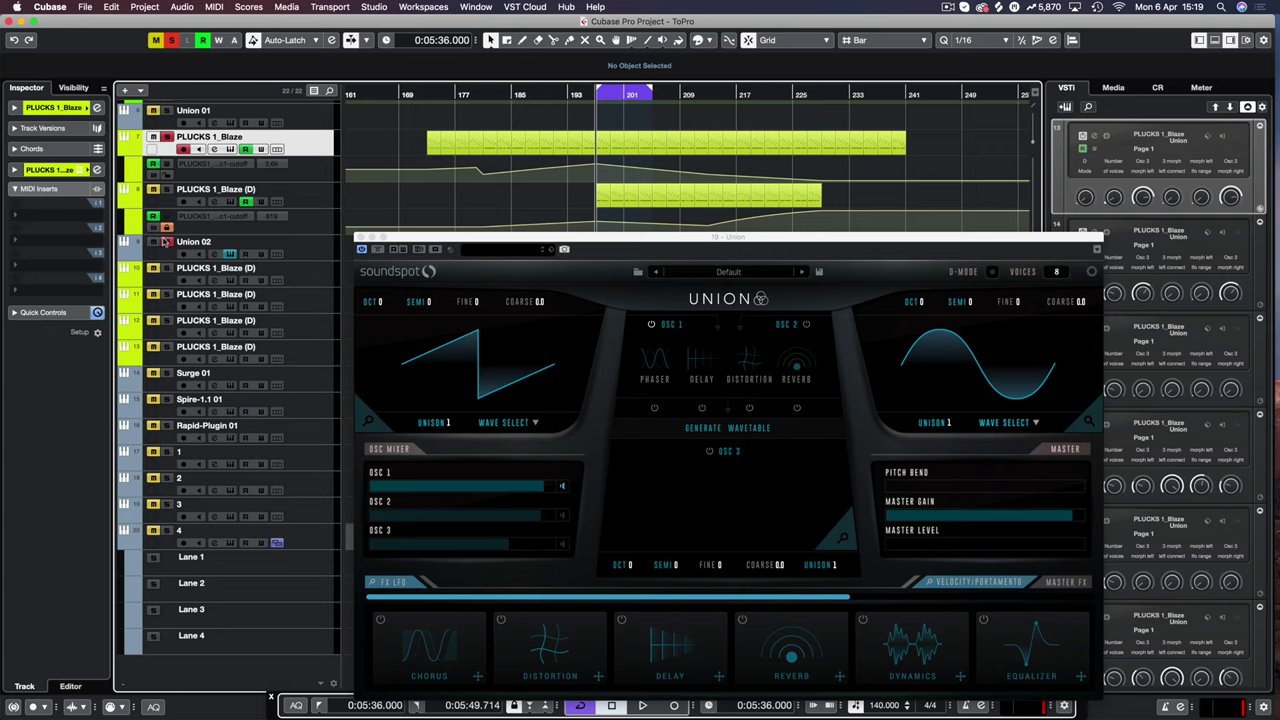
pyautogui.press('space')
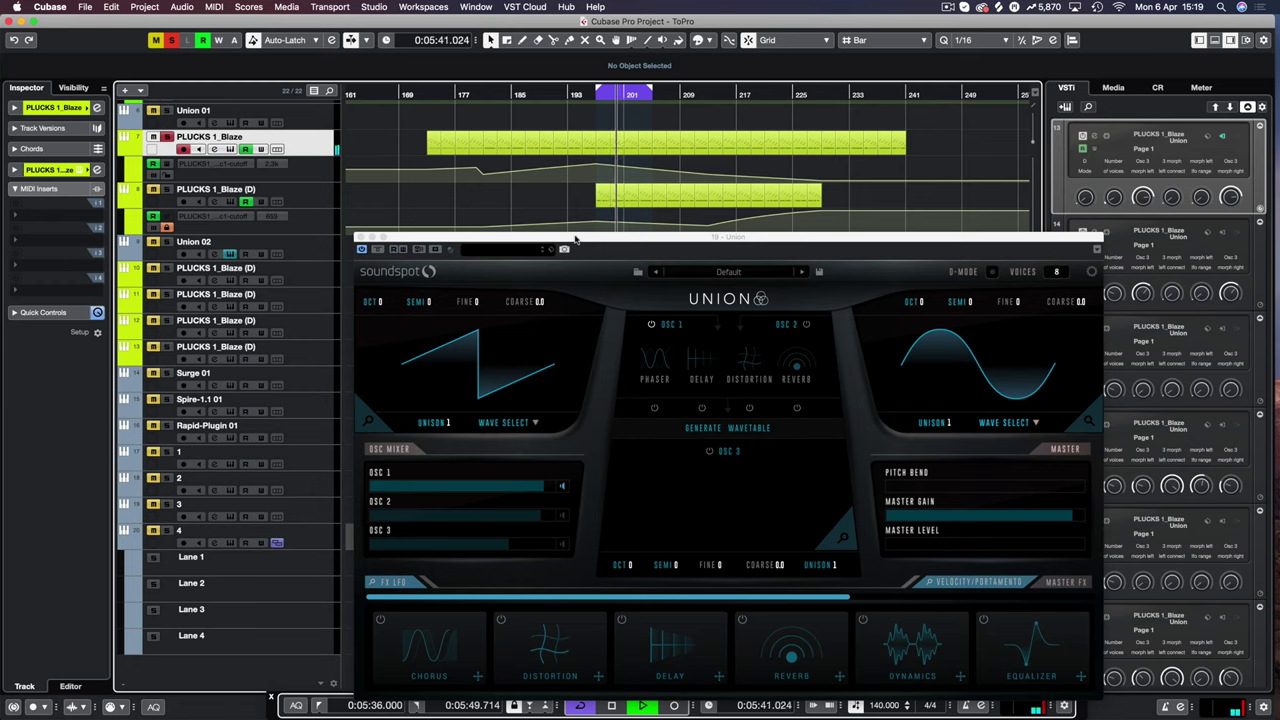
pyautogui.press('space')
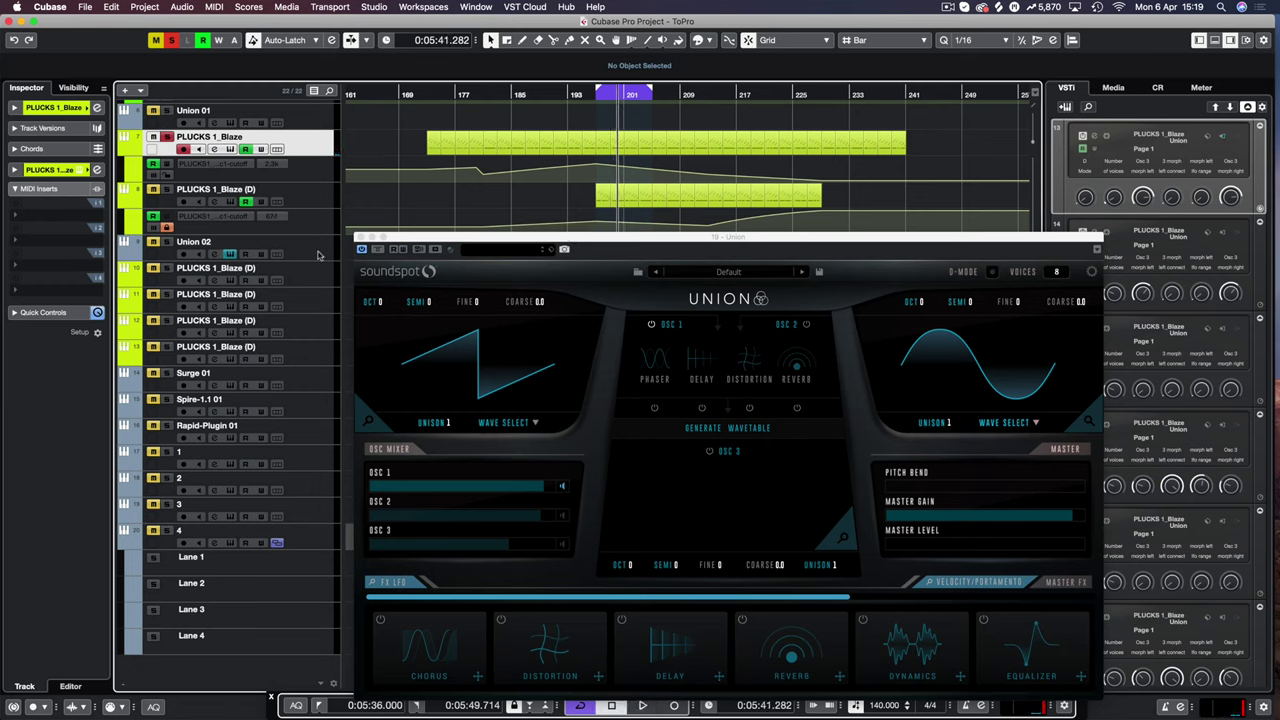
pyautogui.click(317, 255)
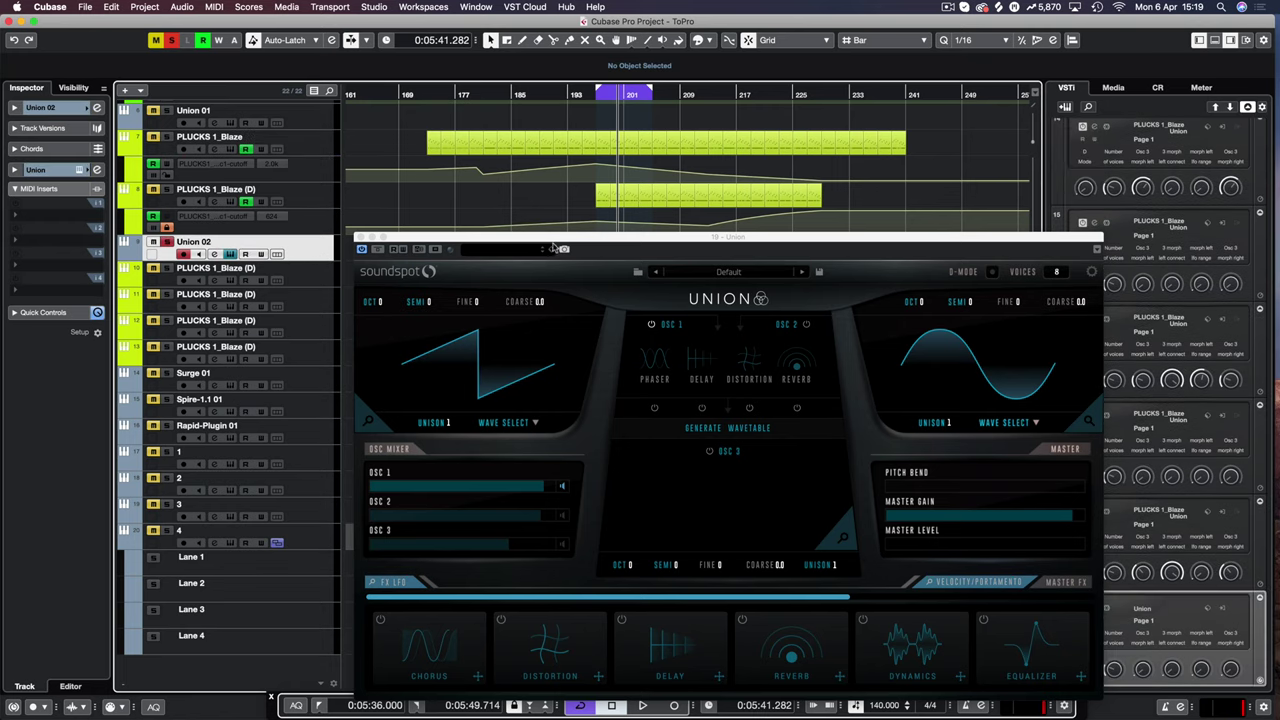
pyautogui.moveTo(553, 239); pyautogui.dragTo(409, 131)
# Audition the raw saw patch on the Union 02 track
pyautogui.press('space')
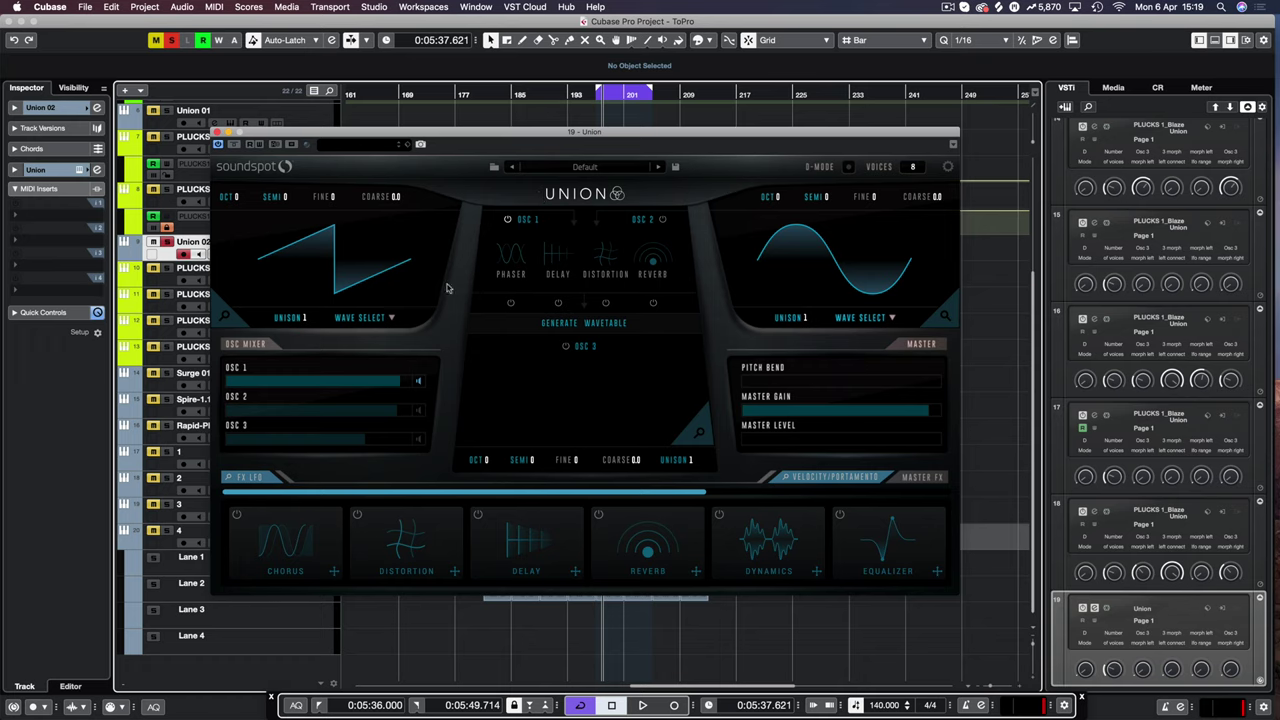
pyautogui.press('space')
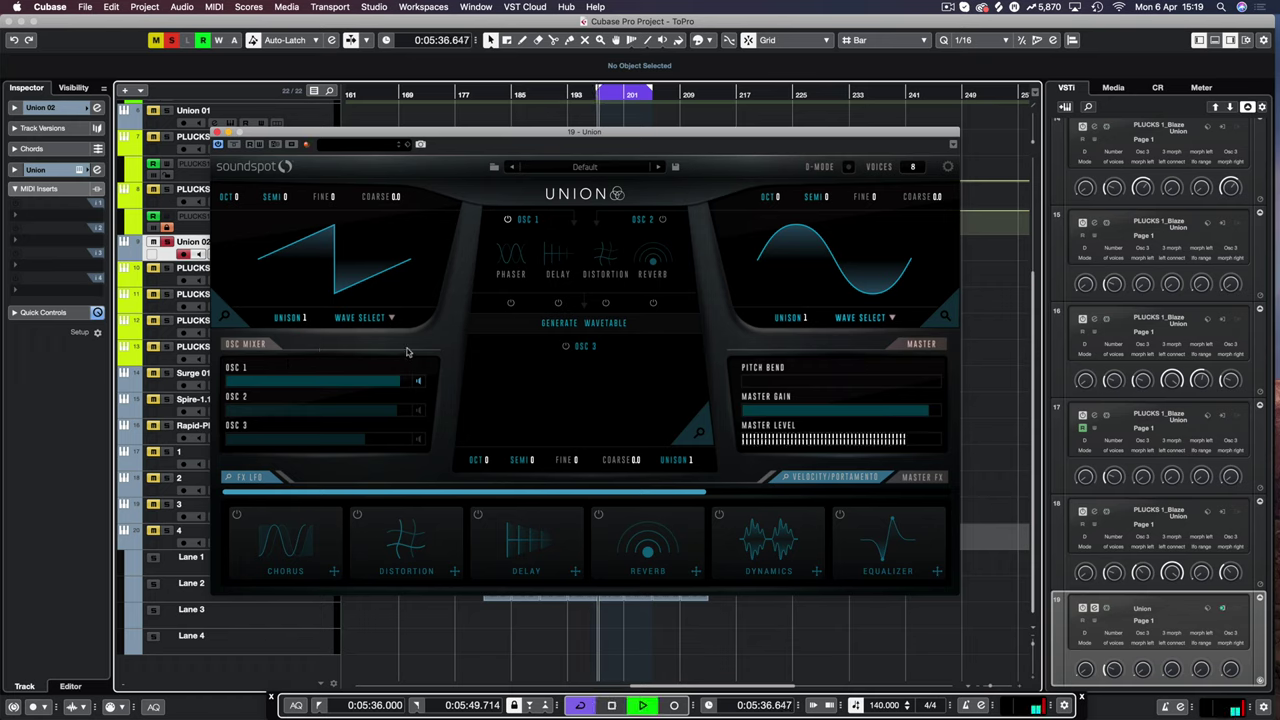
pyautogui.press('space')
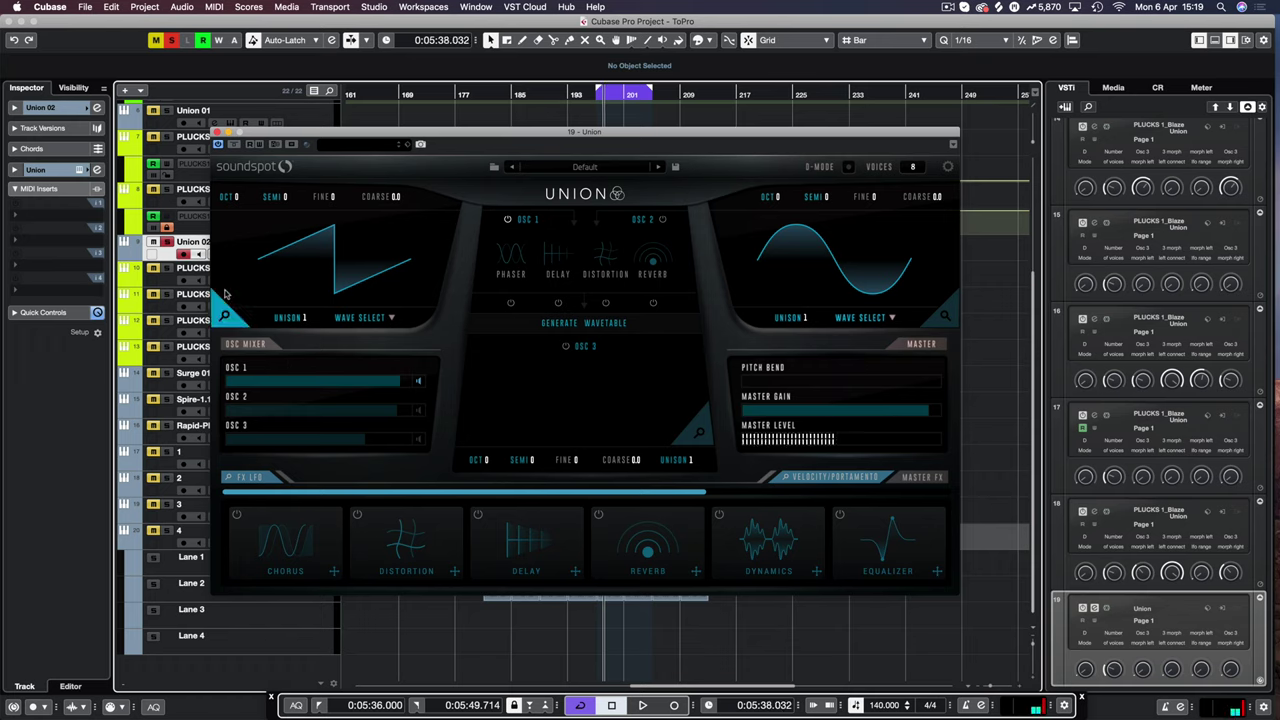
# Set the OSC 1+2 distortion to TUBE style with an 80 Hz high-pass and 100% mix, and lower the master gain
pyautogui.click(603, 274)
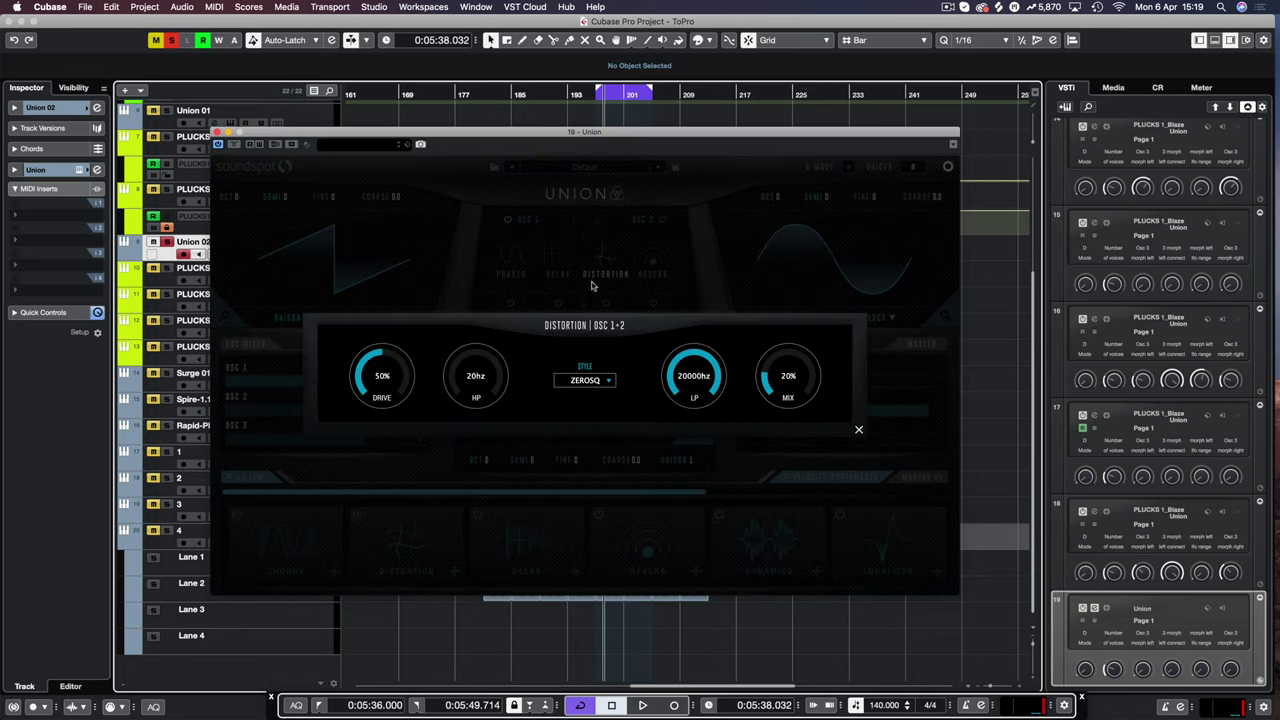
pyautogui.click(586, 380)
pyautogui.click(592, 415)
pyautogui.moveTo(478, 398); pyautogui.dragTo(486, 350)
pyautogui.moveTo(788, 398); pyautogui.dragTo(781, 104)
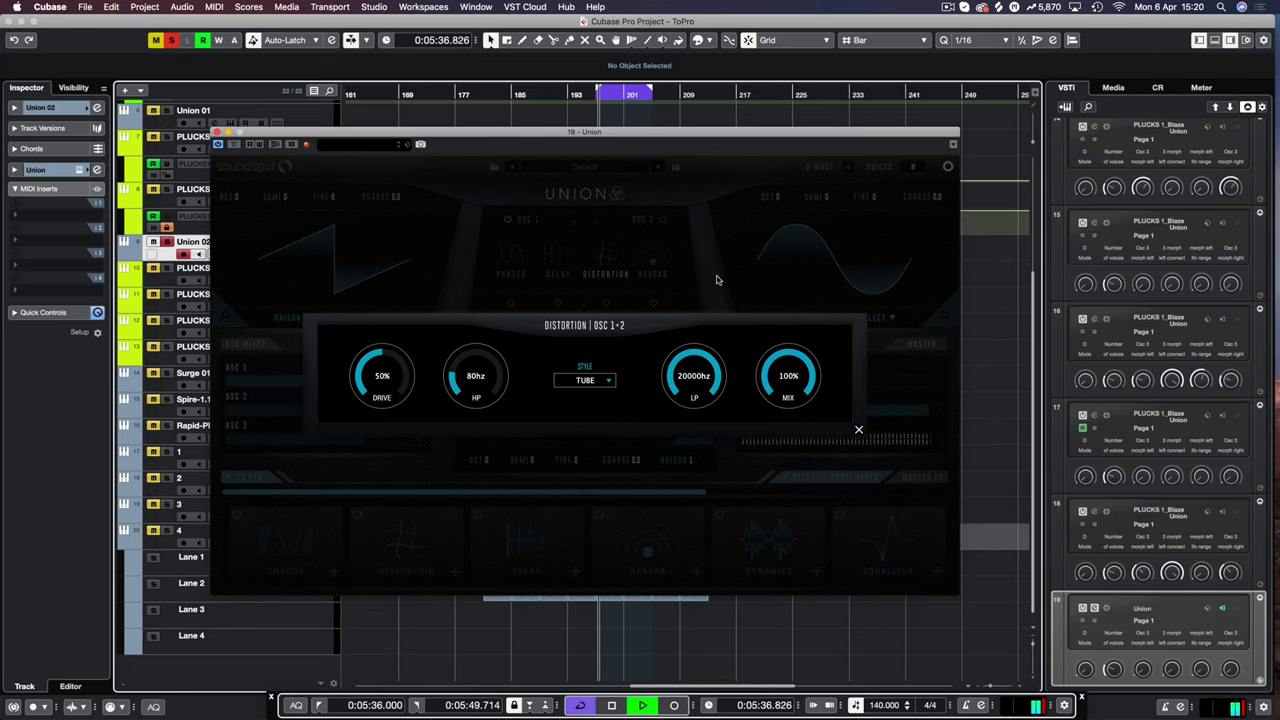
pyautogui.click(770, 330)
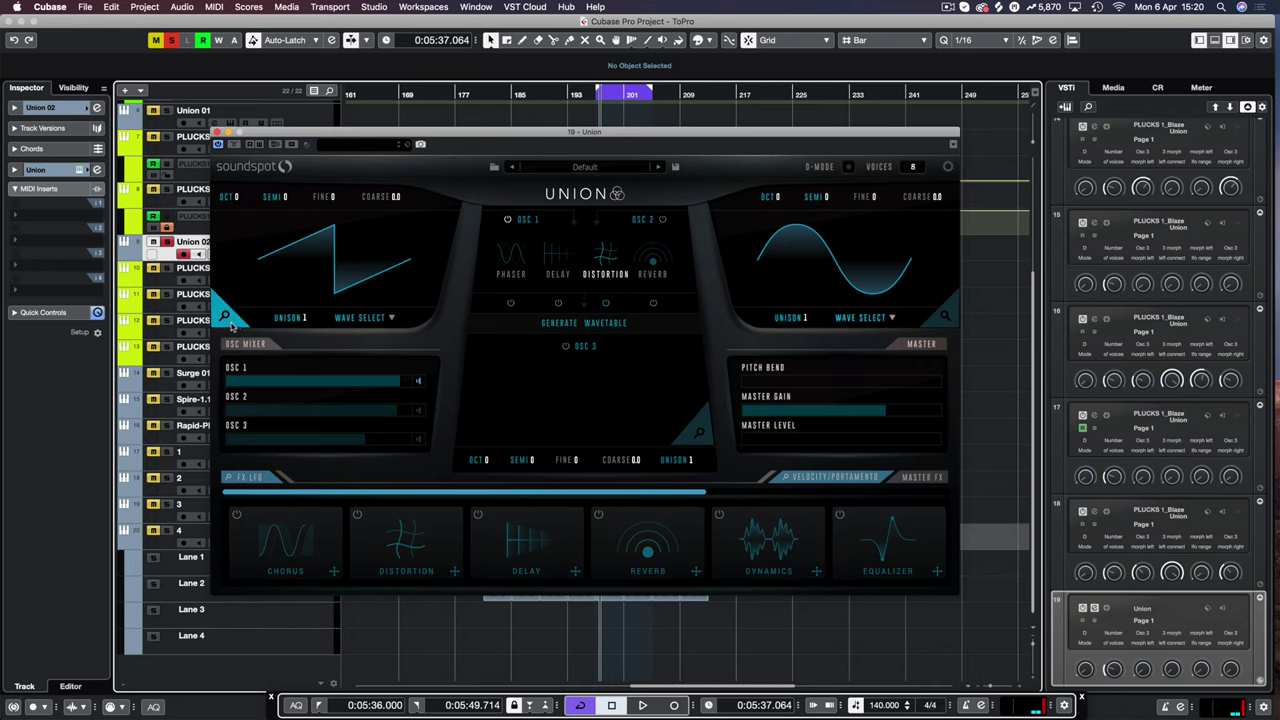
# Check oscillator 1's LFO and modulation envelope during playback, and return to the main synth view
pyautogui.click(236, 324)
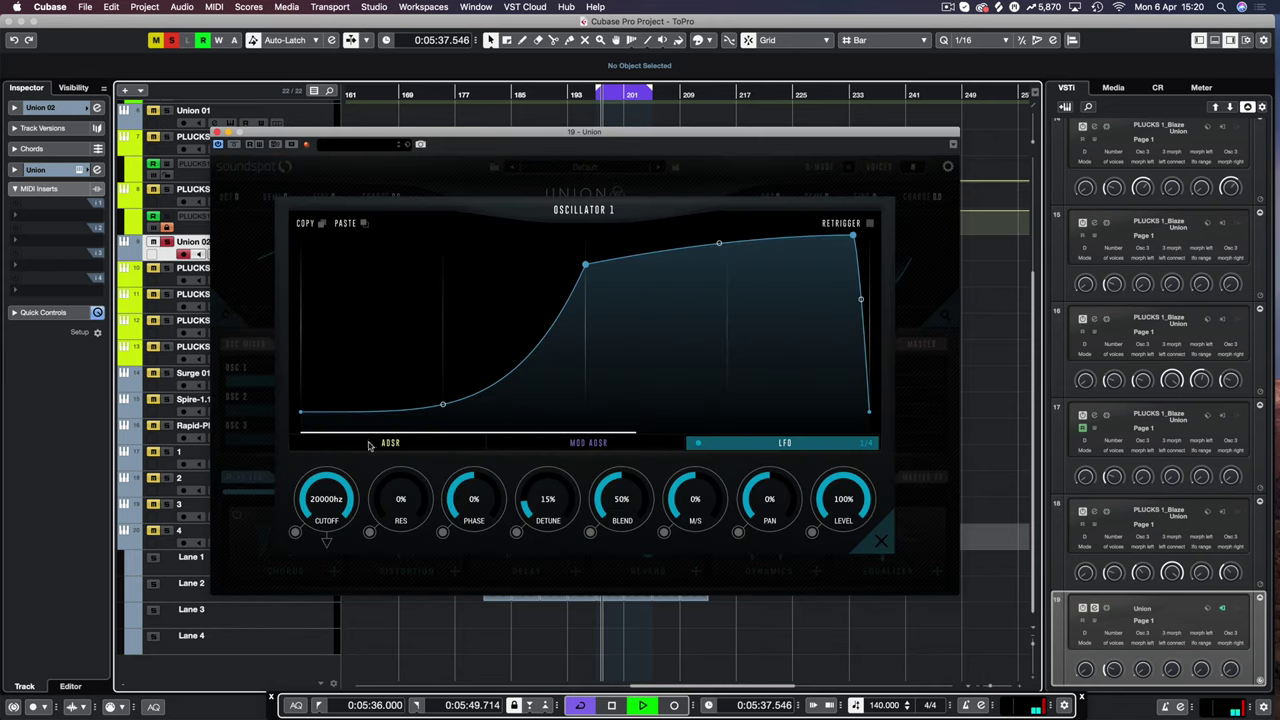
pyautogui.click(588, 442)
pyautogui.click(321, 303)
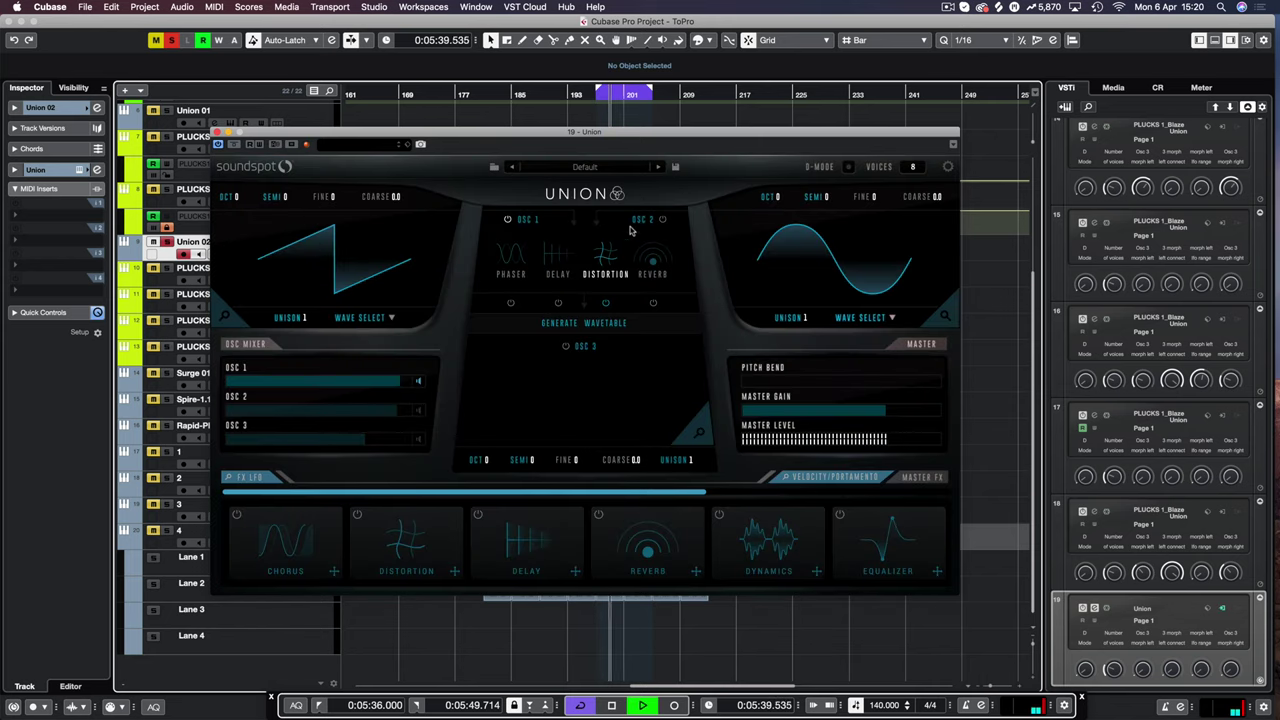
# Raise the OSC 1+2 distortion drive to 82%, stop playback and close the distortion settings
pyautogui.click(605, 258)
pyautogui.moveTo(385, 370); pyautogui.dragTo(408, 335)
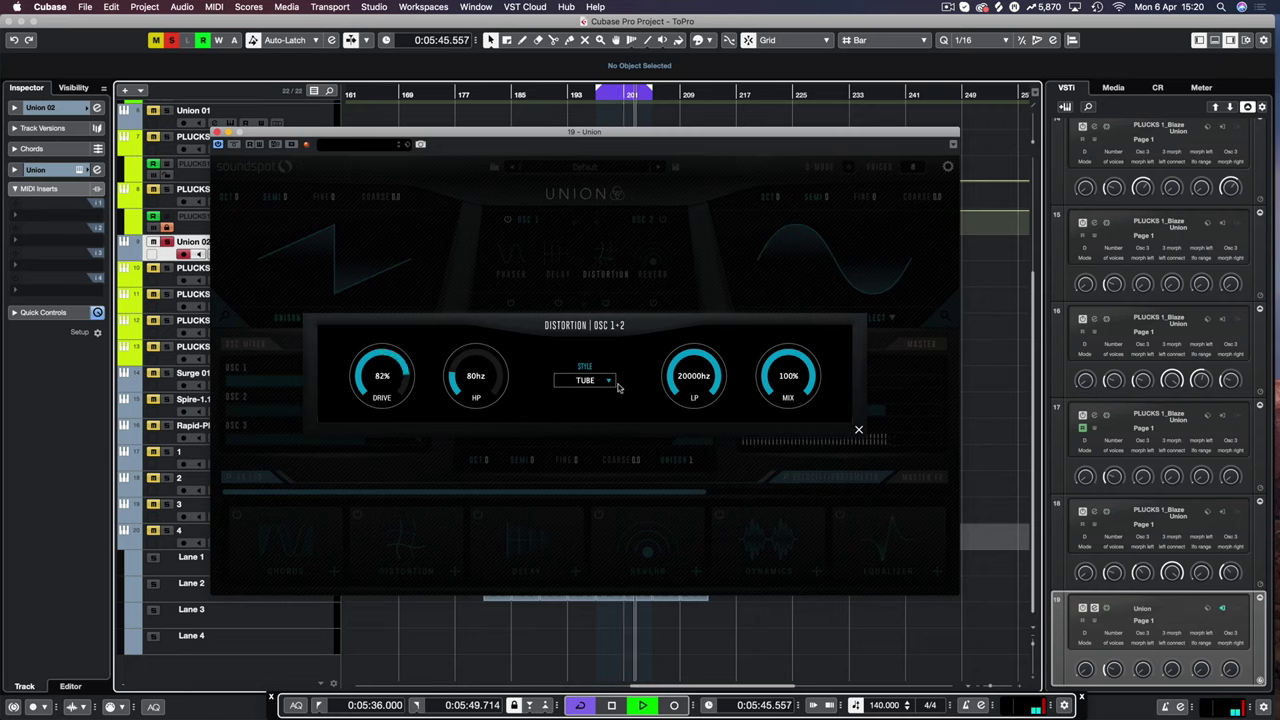
pyautogui.press('space')
pyautogui.click(858, 431)
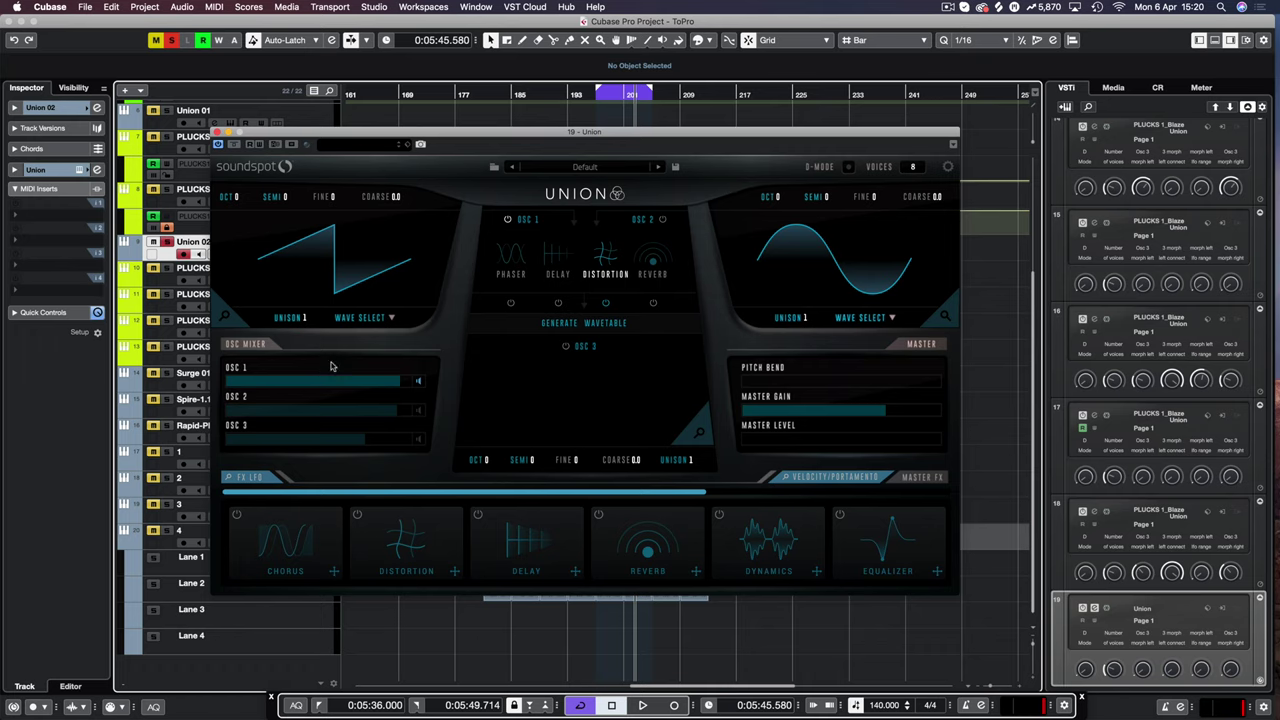
# Shape oscillator 1's ADSR into a short pluck with a steeply curved decay of about 0.2 s and no sustain, and audition it
pyautogui.click(232, 314)
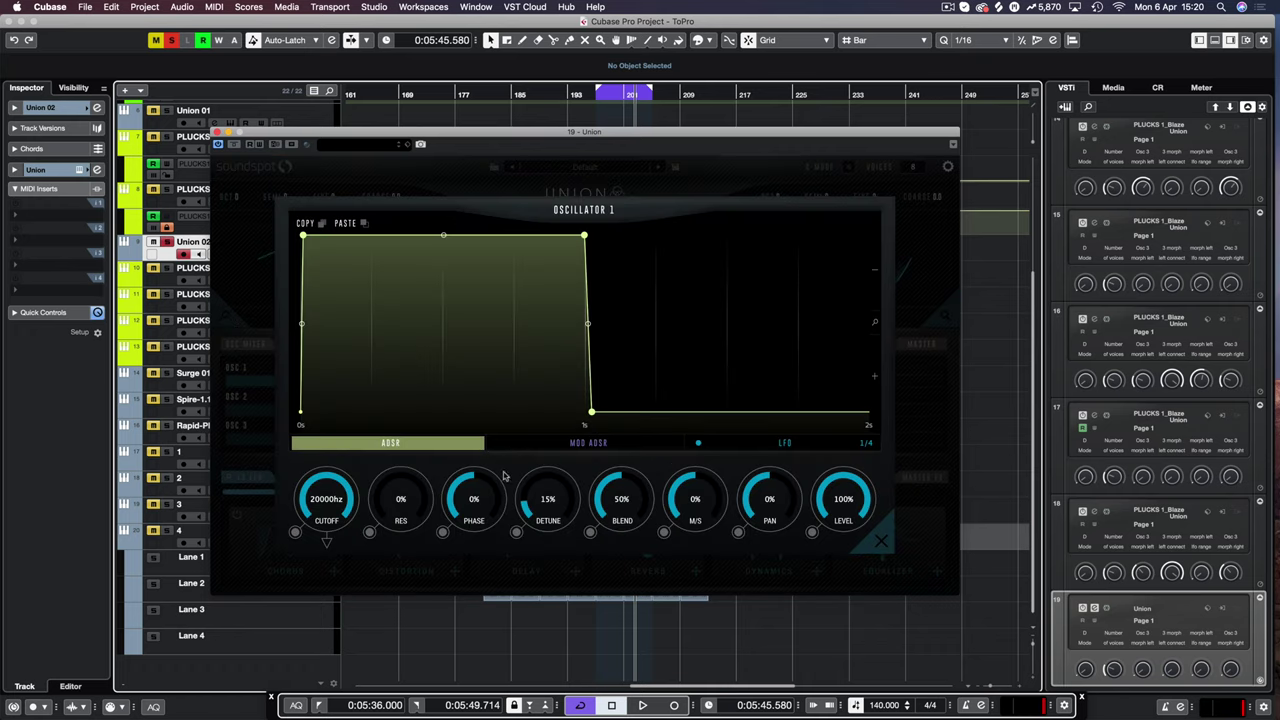
pyautogui.doubleClick(504, 303)
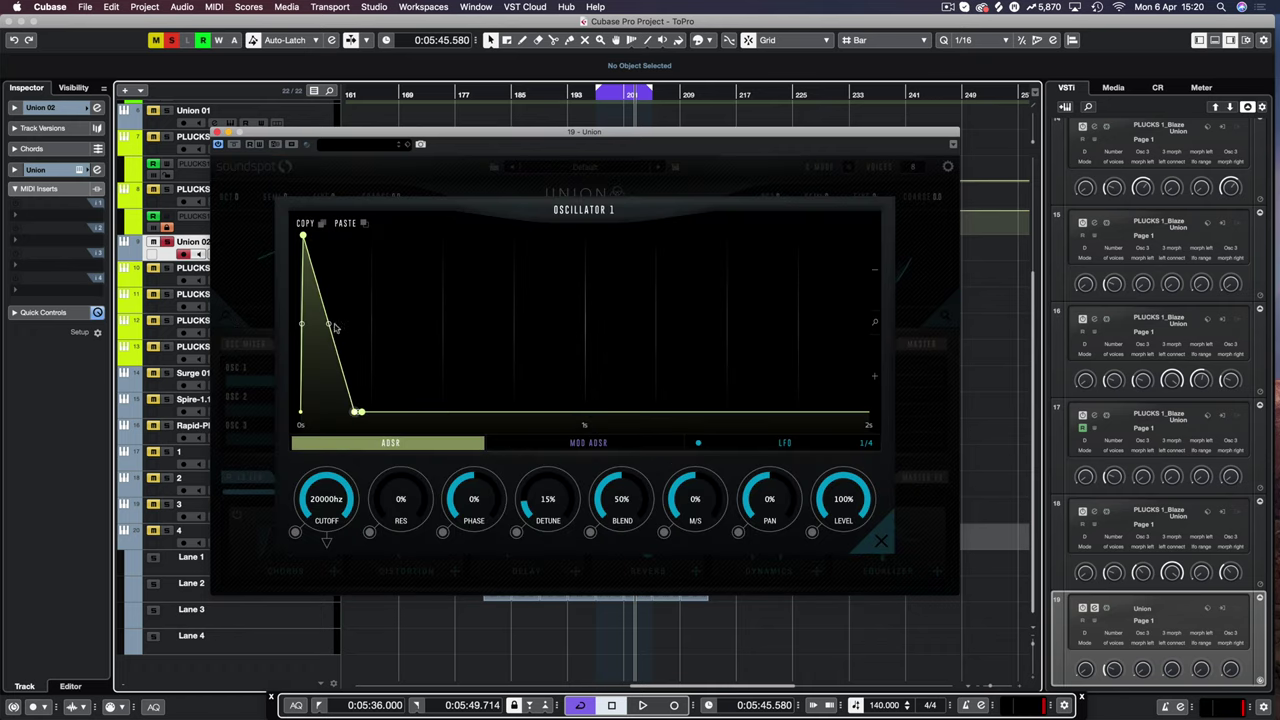
pyautogui.moveTo(326, 338); pyautogui.dragTo(326, 357)
pyautogui.press('space')
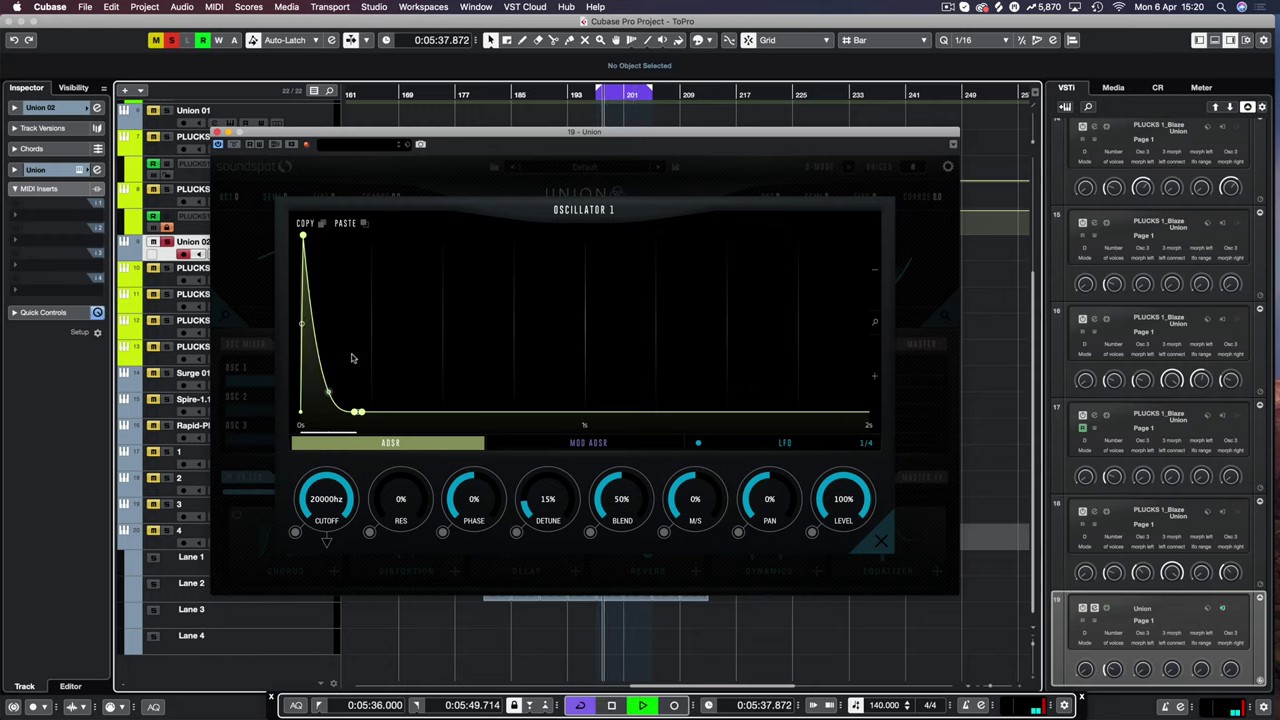
pyautogui.press('space')
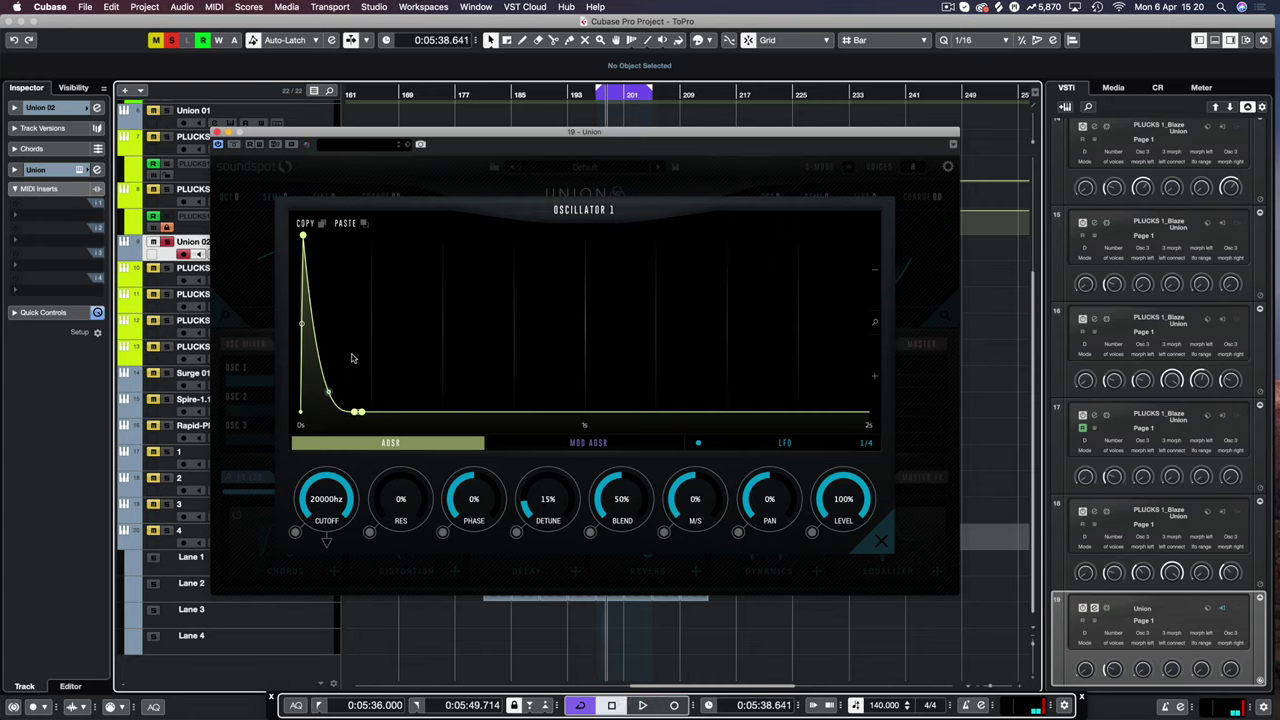
# Bring up oscillator 1's modulation envelope, choose a filter type, and set the cutoff to 275 Hz with upward modulation
pyautogui.click(589, 443)
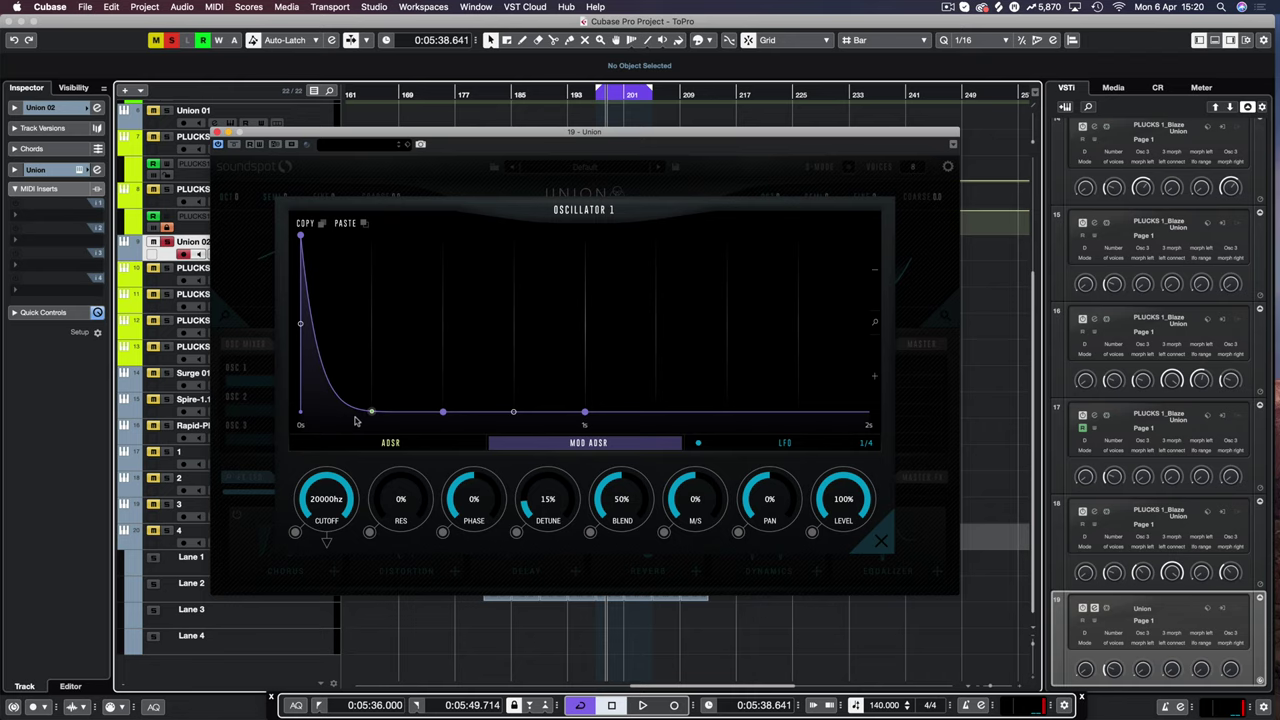
pyautogui.click(326, 543)
pyautogui.click(340, 588)
pyautogui.moveTo(345, 503); pyautogui.dragTo(316, 567)
pyautogui.moveTo(335, 515); pyautogui.dragTo(328, 548)
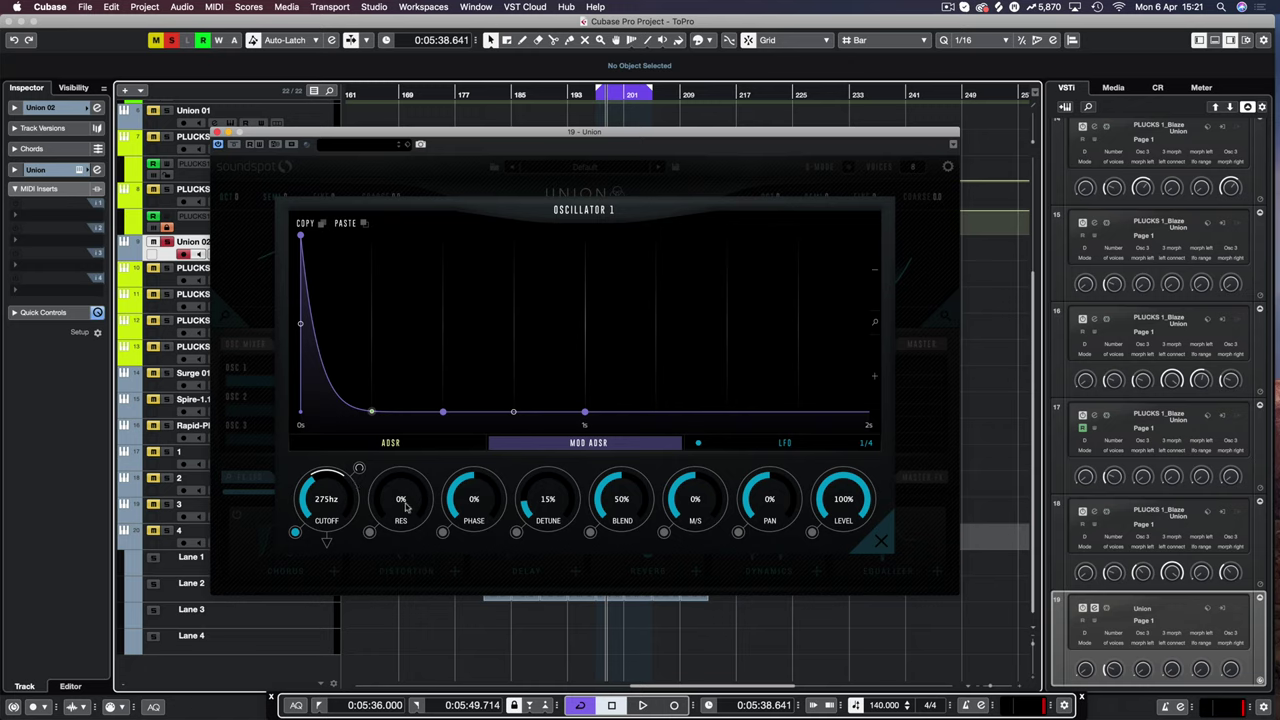
# During playback, set oscillator 1's detune to 0%, resonance to 44% and filter cutoff to 204 Hz
pyautogui.press('space')
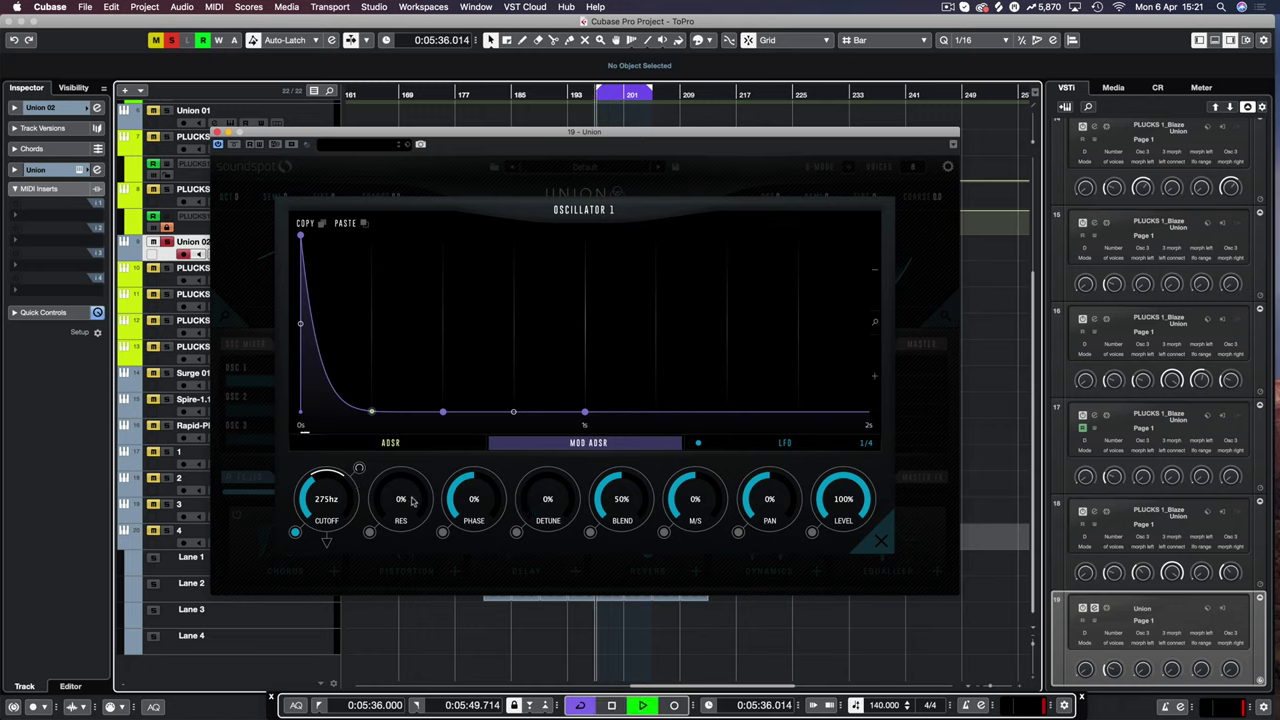
pyautogui.moveTo(402, 500); pyautogui.dragTo(409, 432)
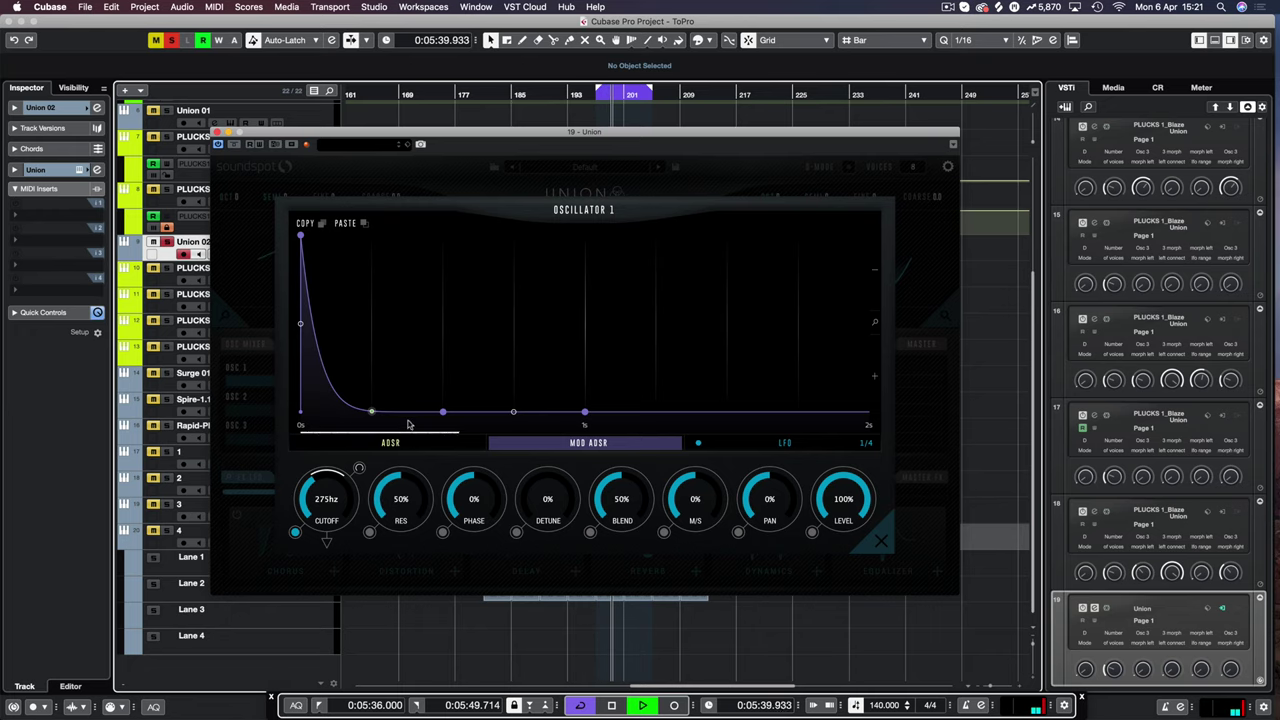
pyautogui.moveTo(331, 498); pyautogui.dragTo(338, 476)
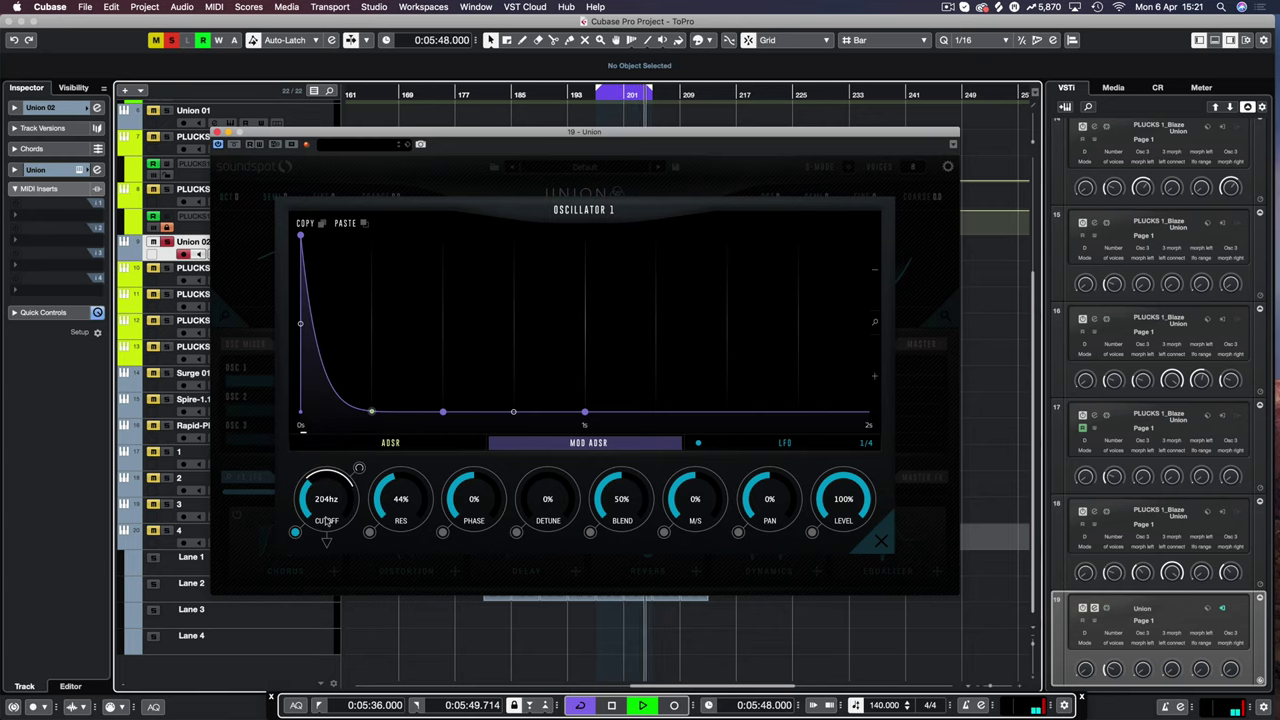
pyautogui.press('space')
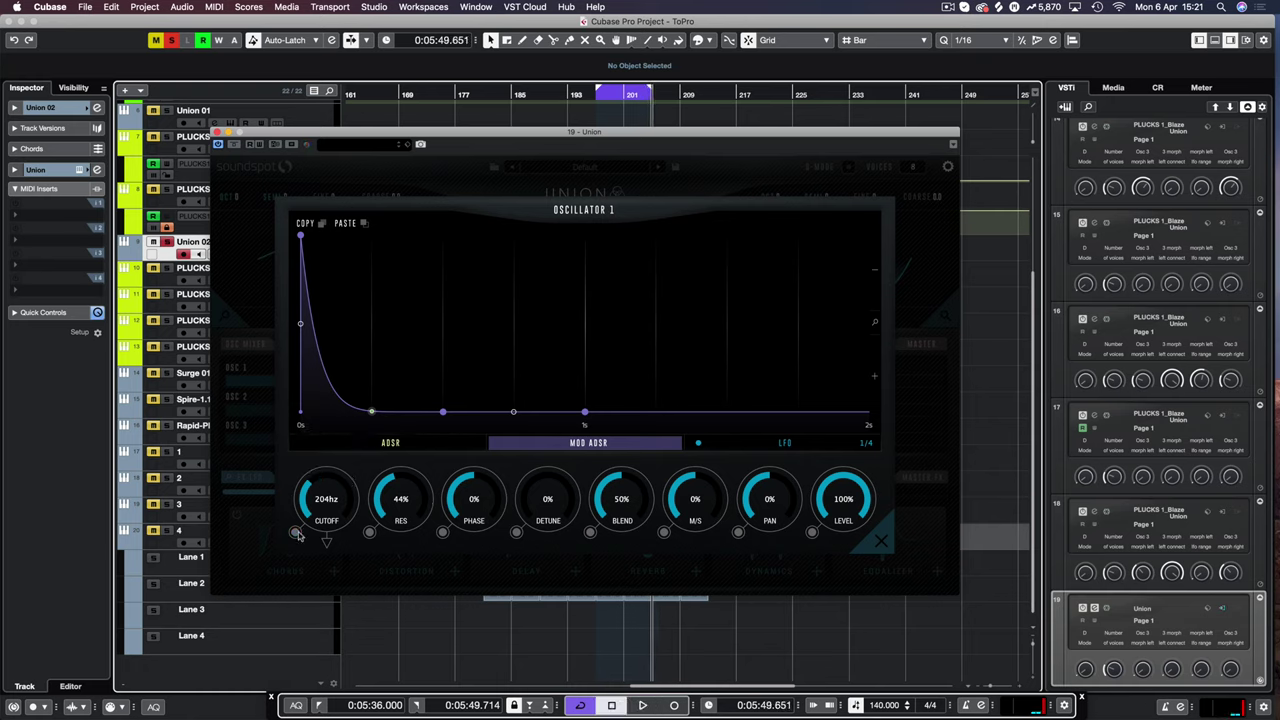
# Assign the MOD ADSR to oscillator 1's cutoff and, during playback, set the cutoff to 430 Hz and resonance to 76%
pyautogui.press('space')
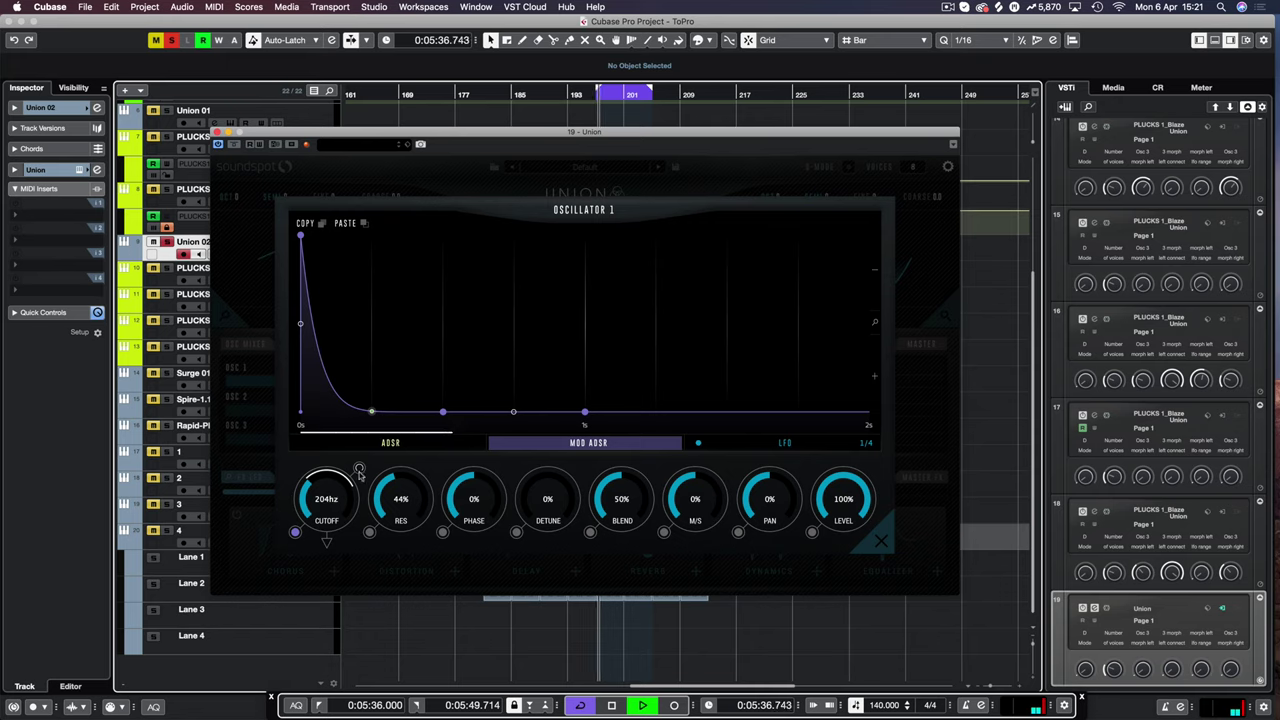
pyautogui.moveTo(337, 505); pyautogui.dragTo(424, 458)
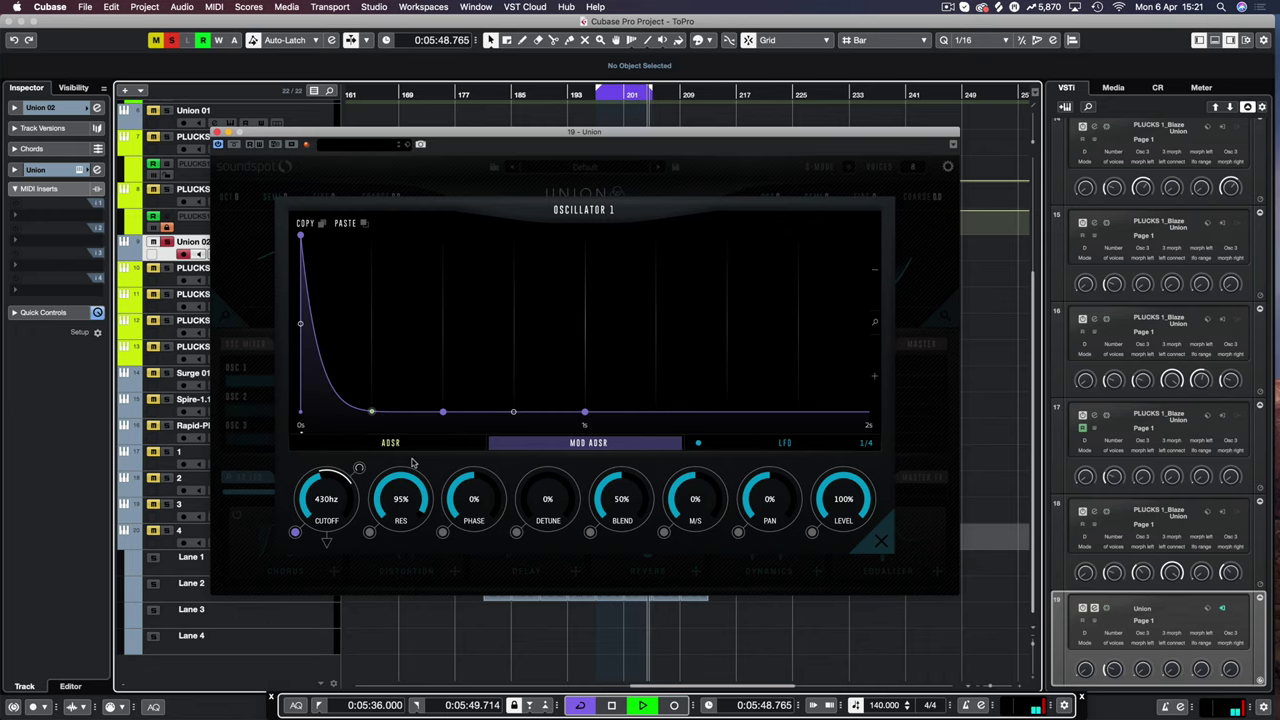
pyautogui.moveTo(413, 508); pyautogui.dragTo(357, 477)
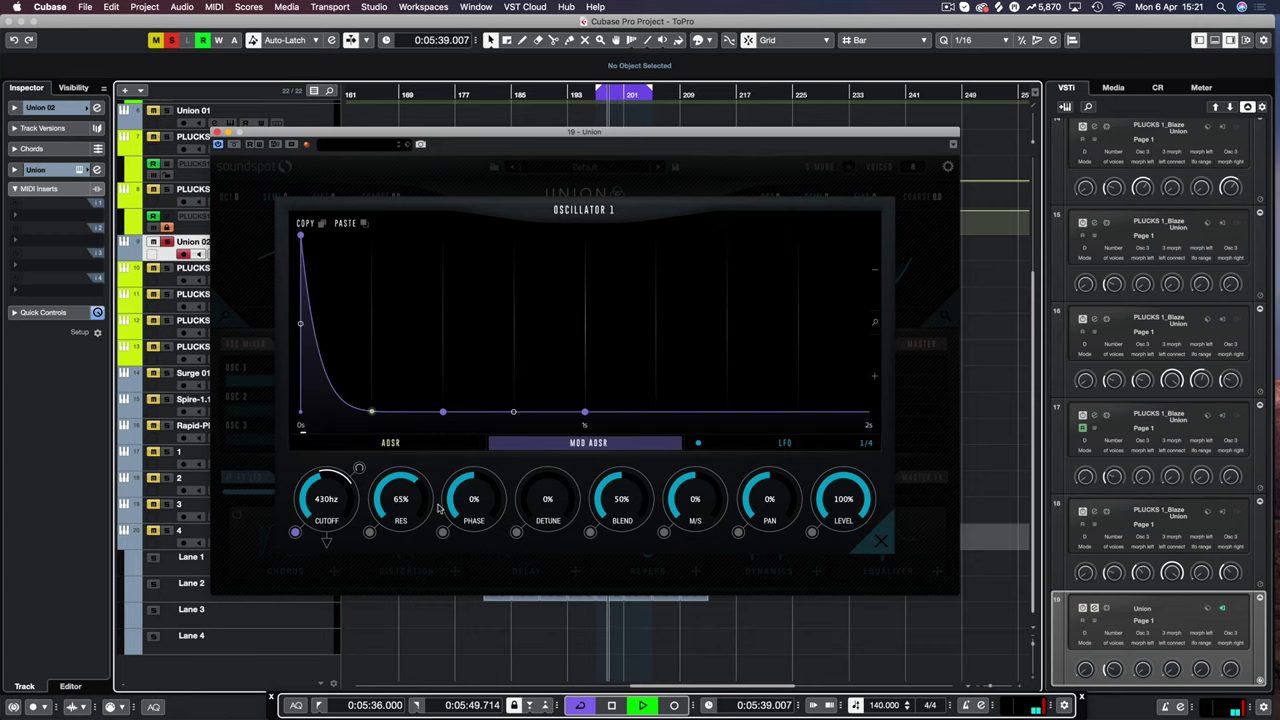
pyautogui.press('space')
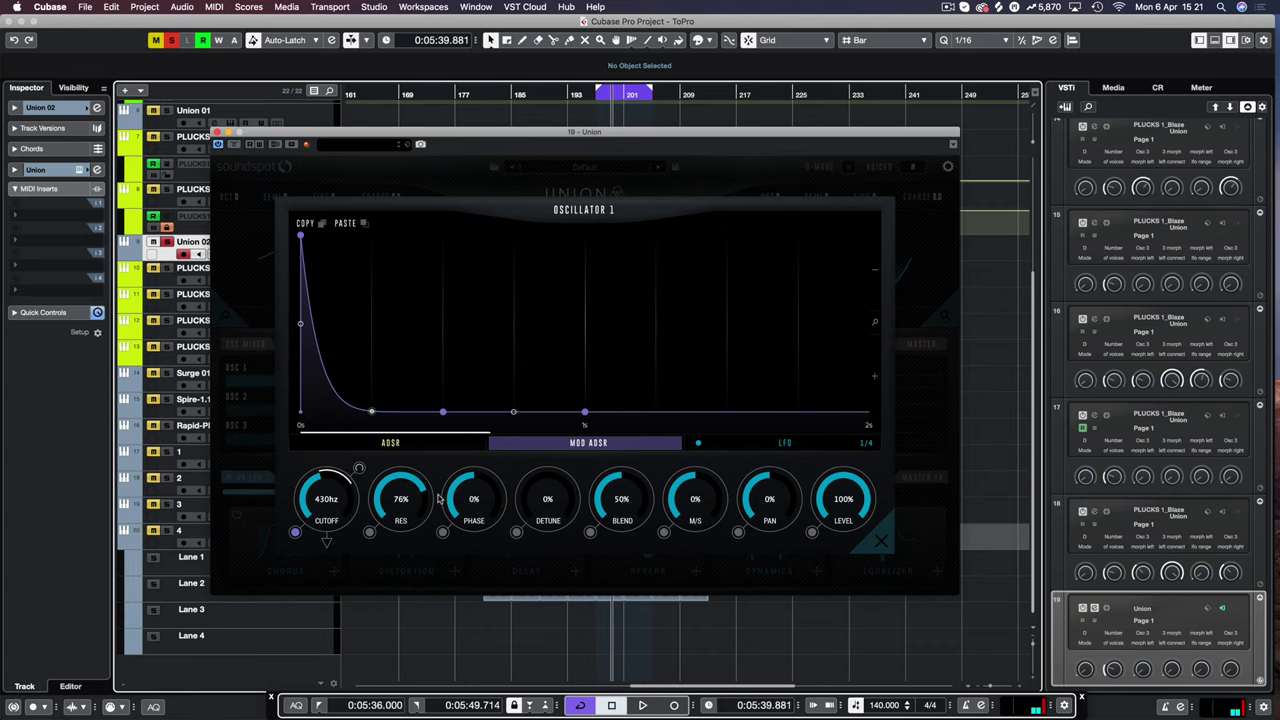
# Enable the Distortion effect with 52% drive, an 80 Hz high-pass and 100% mix, and lower the master gain slightly
pyautogui.click(364, 179)
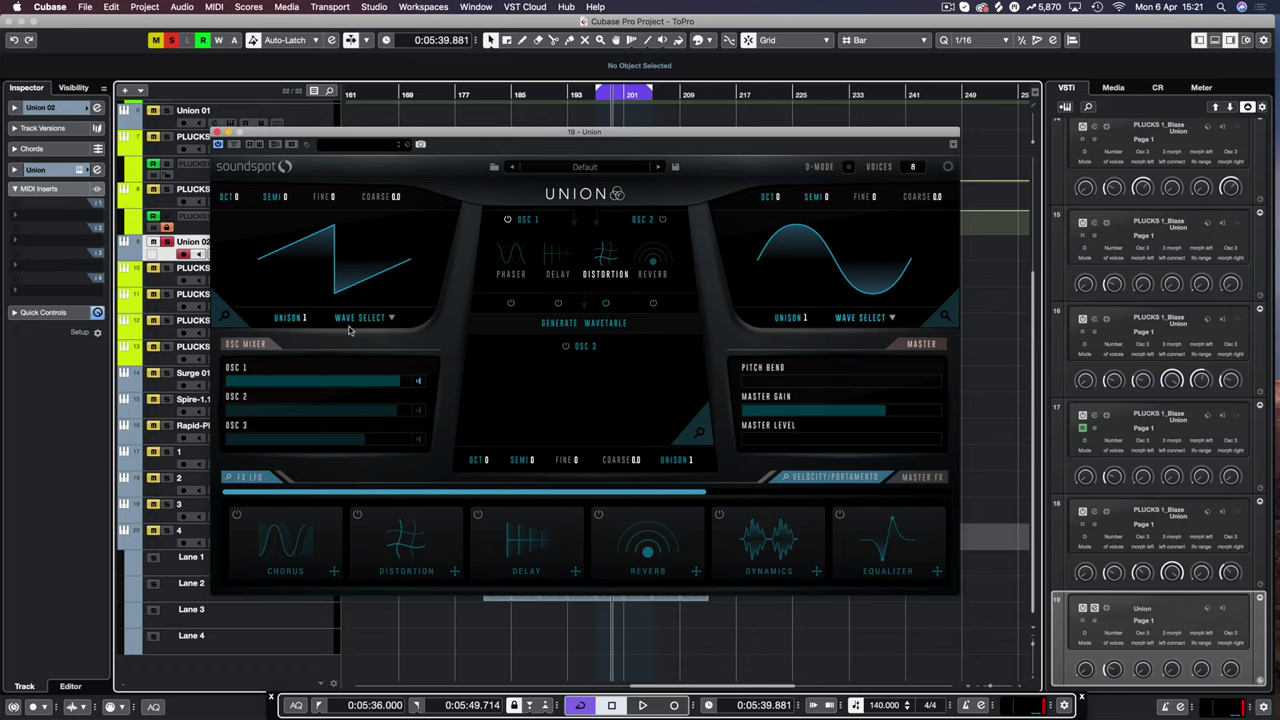
pyautogui.click(357, 516)
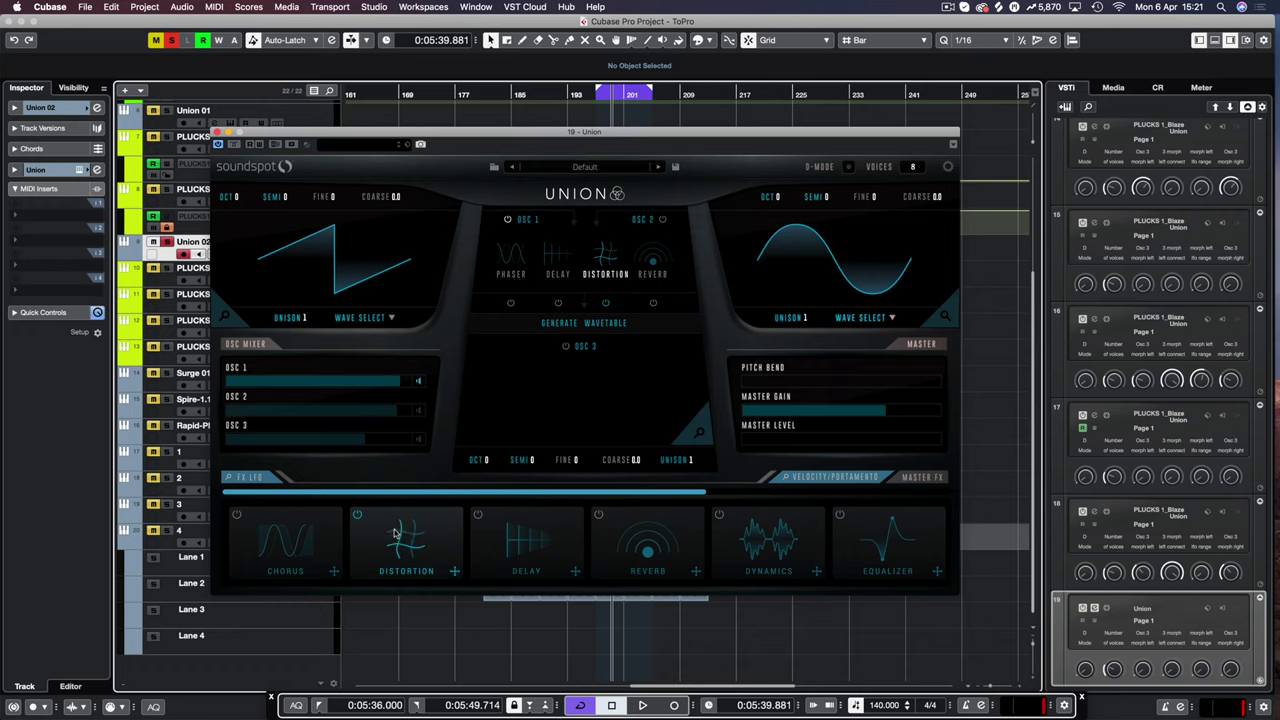
pyautogui.click(407, 546)
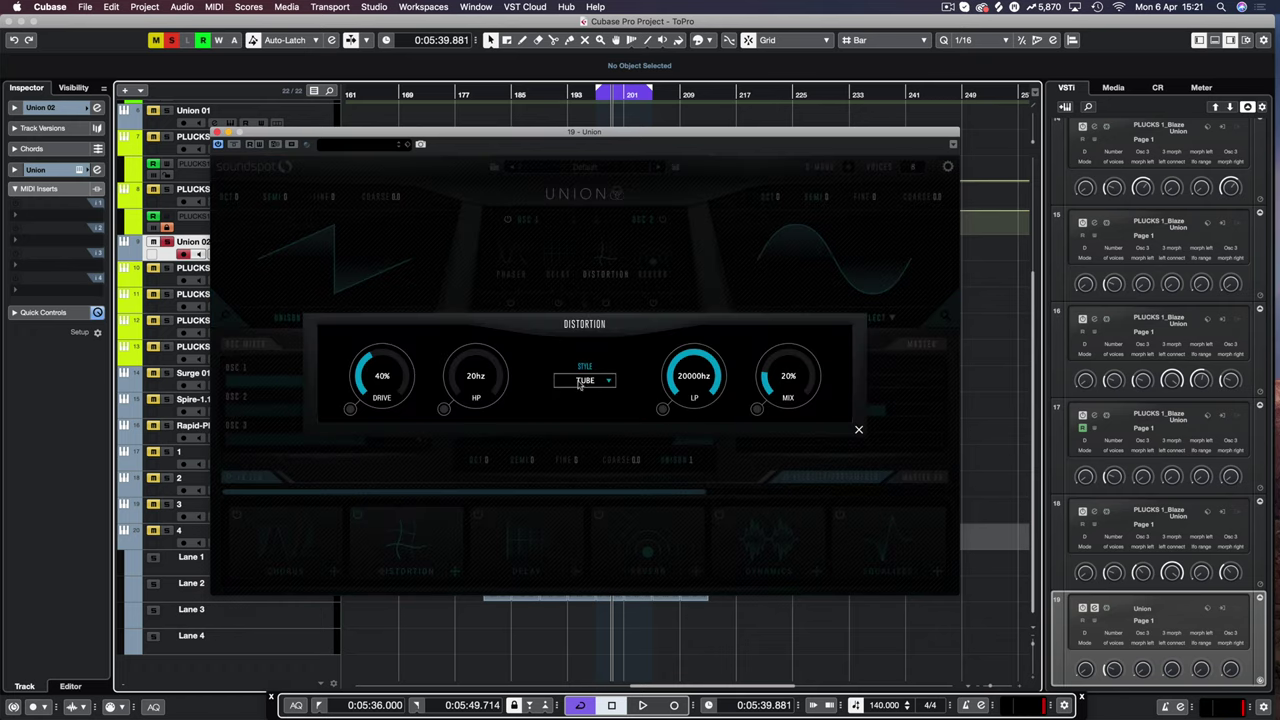
pyautogui.moveTo(764, 384); pyautogui.dragTo(822, 279)
pyautogui.moveTo(834, 359); pyautogui.dragTo(823, 223)
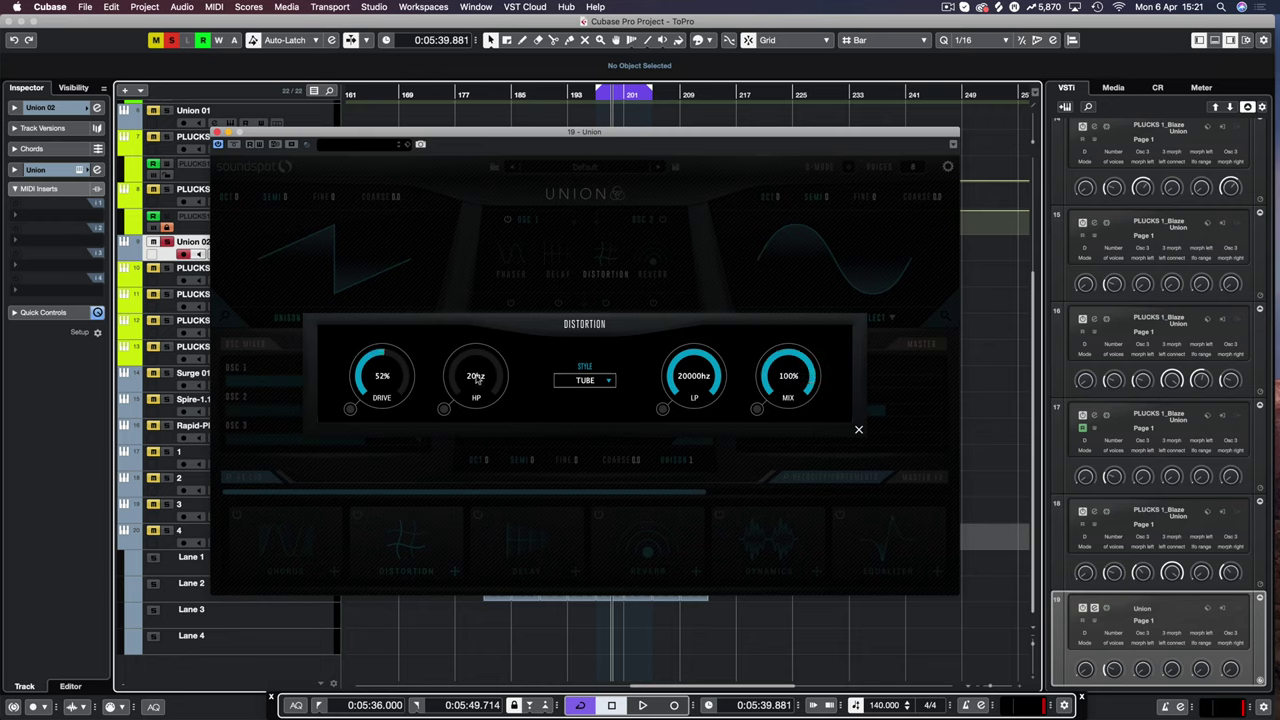
pyautogui.moveTo(476, 379); pyautogui.dragTo(480, 348)
pyautogui.press('space')
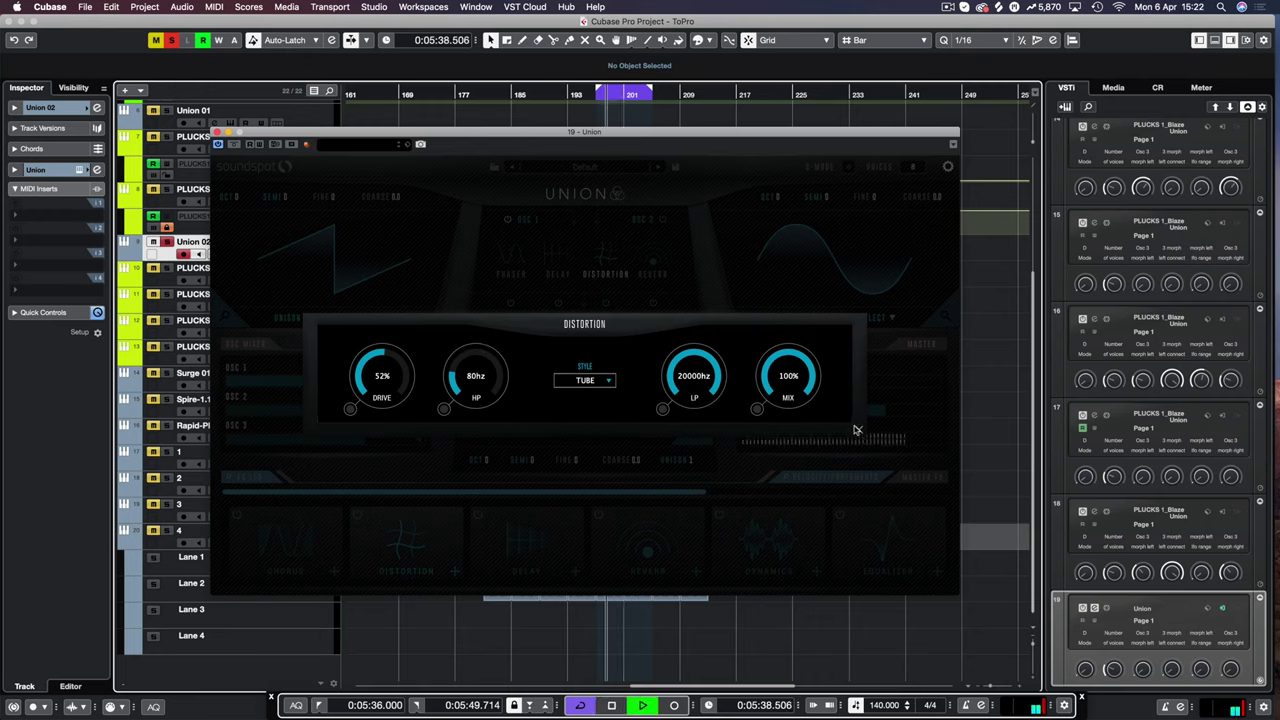
pyautogui.click(857, 431)
pyautogui.click(877, 417)
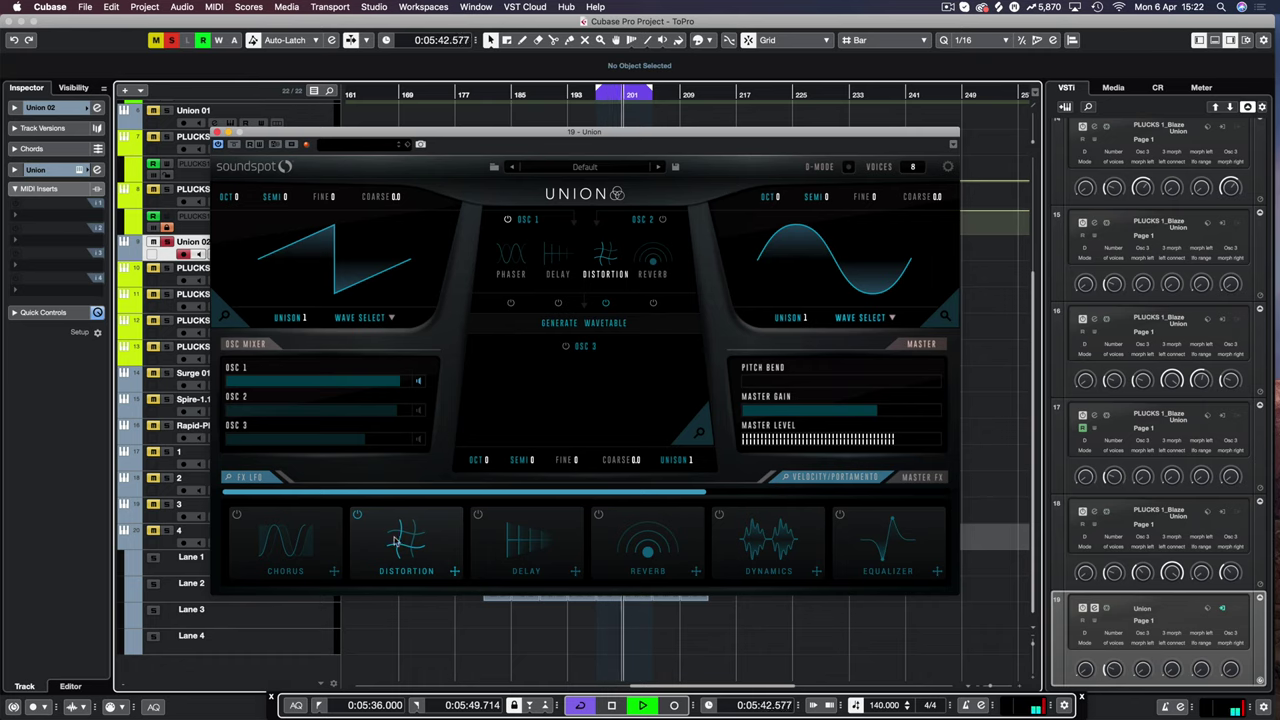
# Replay the loop and compare the sound with the distortion bypassed and re-enabled
pyautogui.press('space')
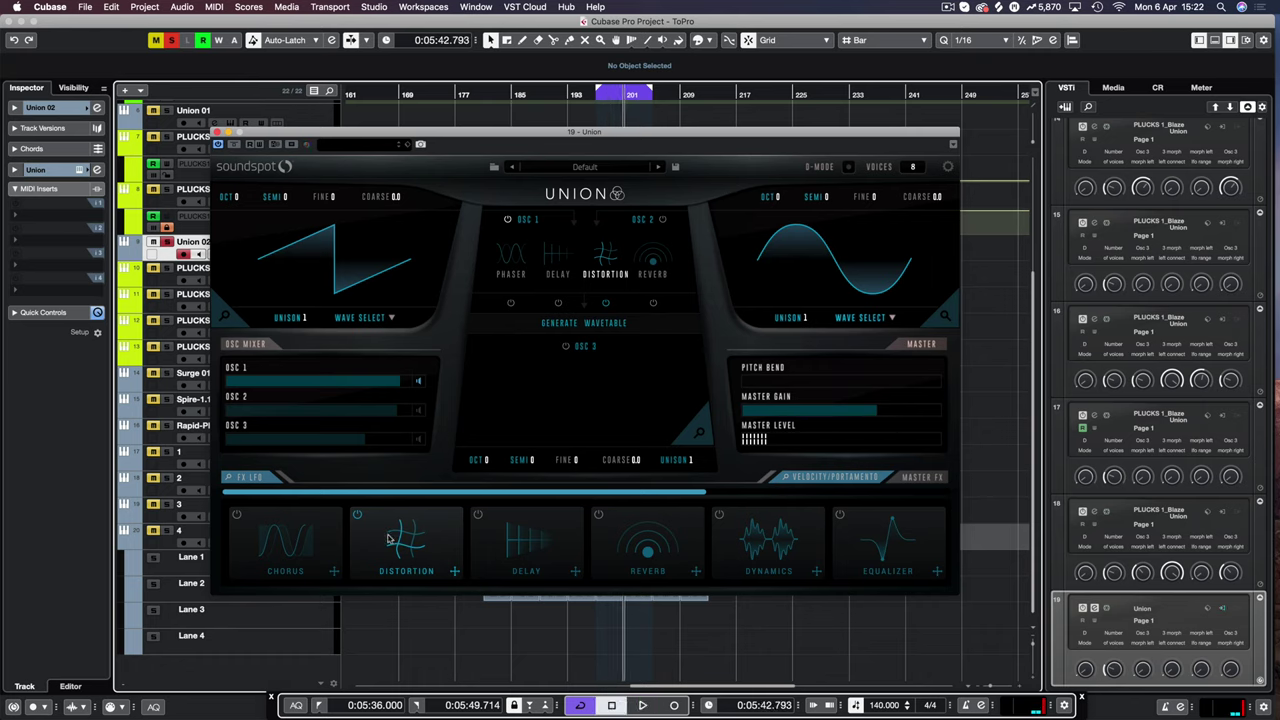
pyautogui.press('space')
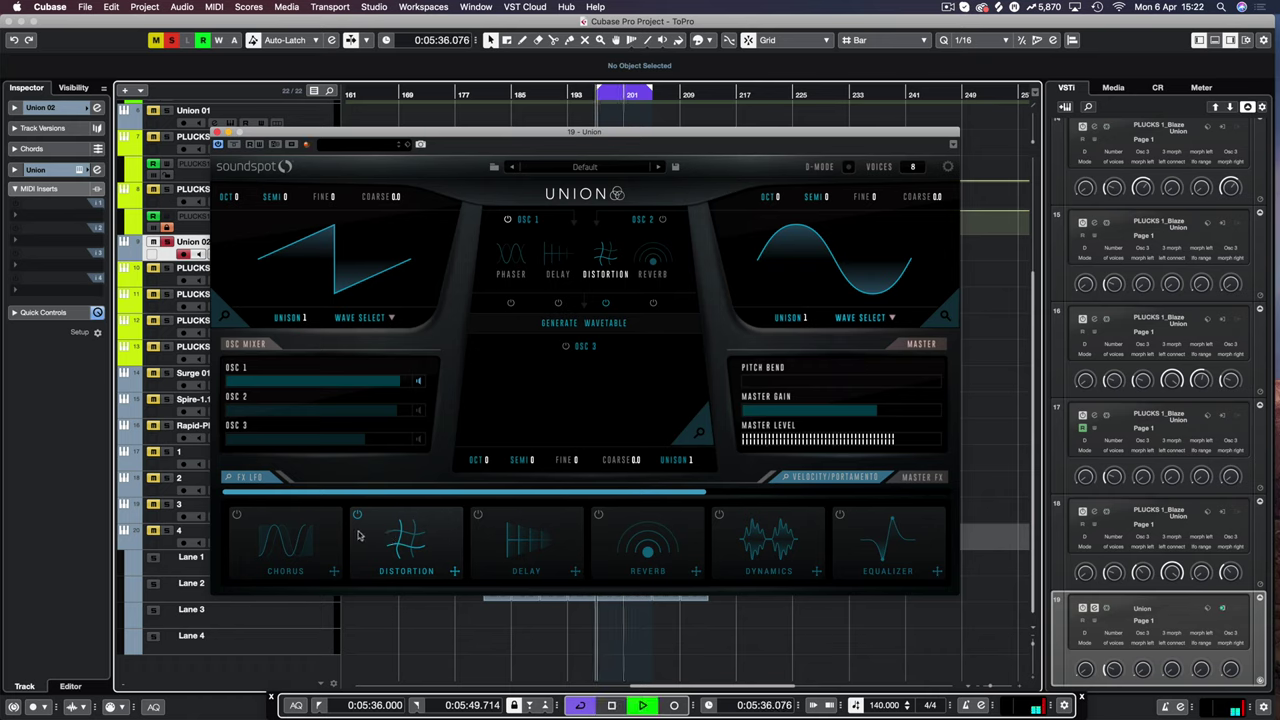
pyautogui.click(357, 516)
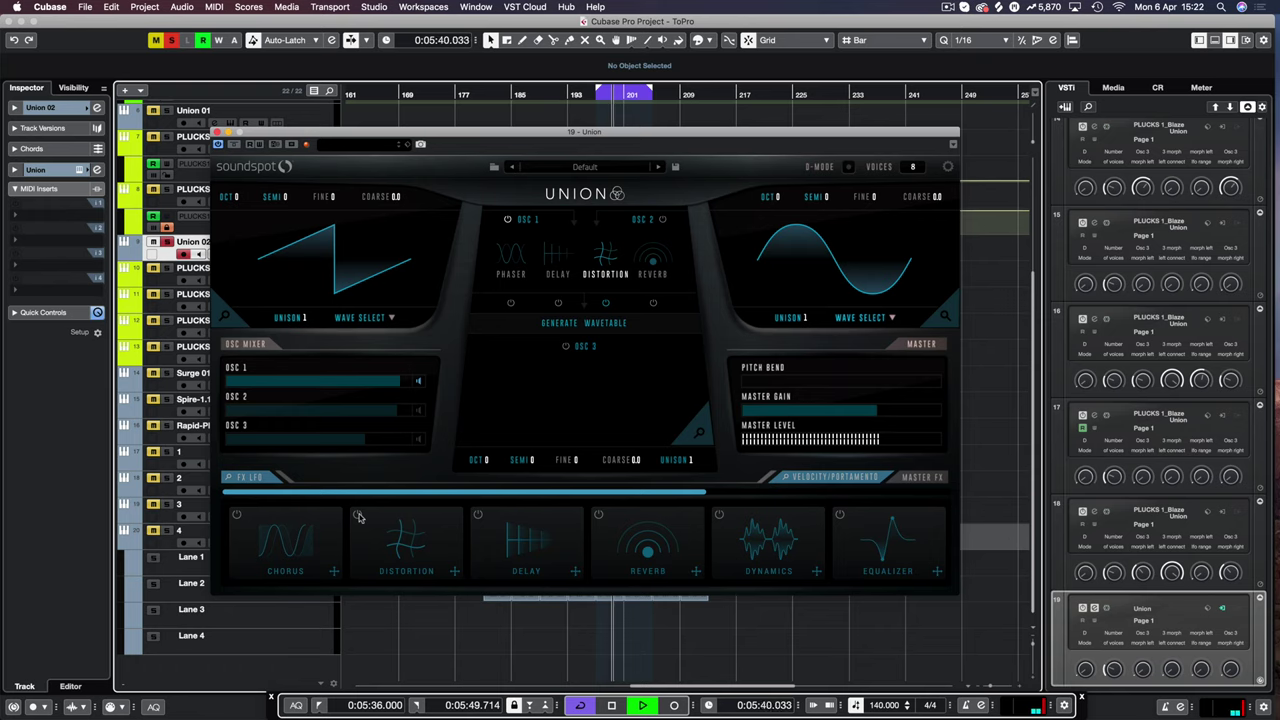
pyautogui.click(358, 516)
pyautogui.press('space')
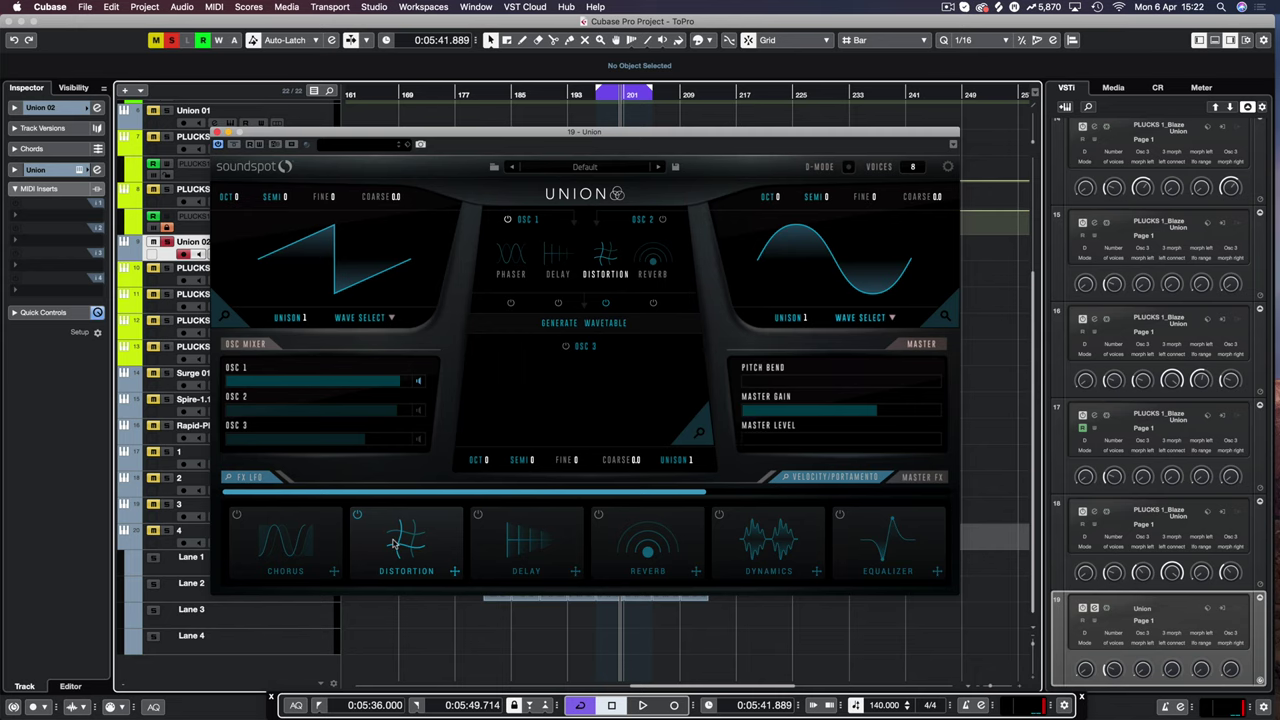
# Enable the Delay effect with left and right times of 1/8 and the Normal type
pyautogui.click(538, 550)
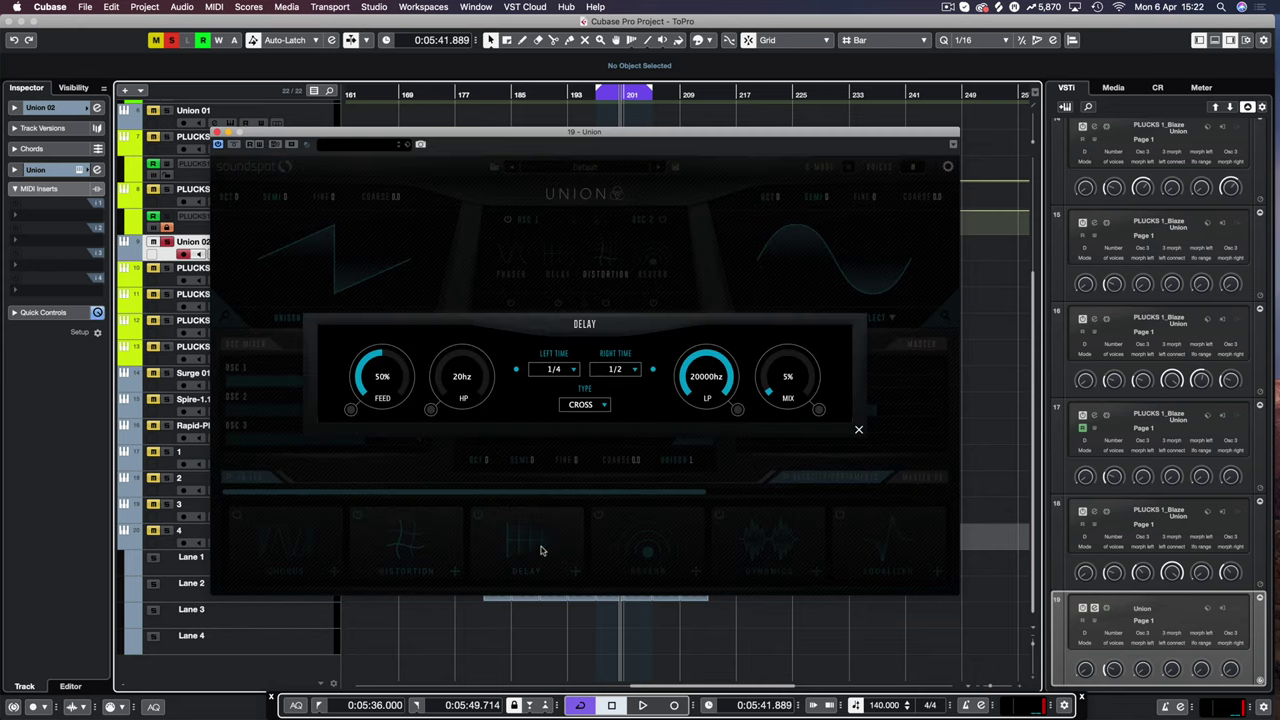
pyautogui.click(575, 371)
pyautogui.click(555, 433)
pyautogui.click(620, 369)
pyautogui.click(616, 433)
pyautogui.click(592, 405)
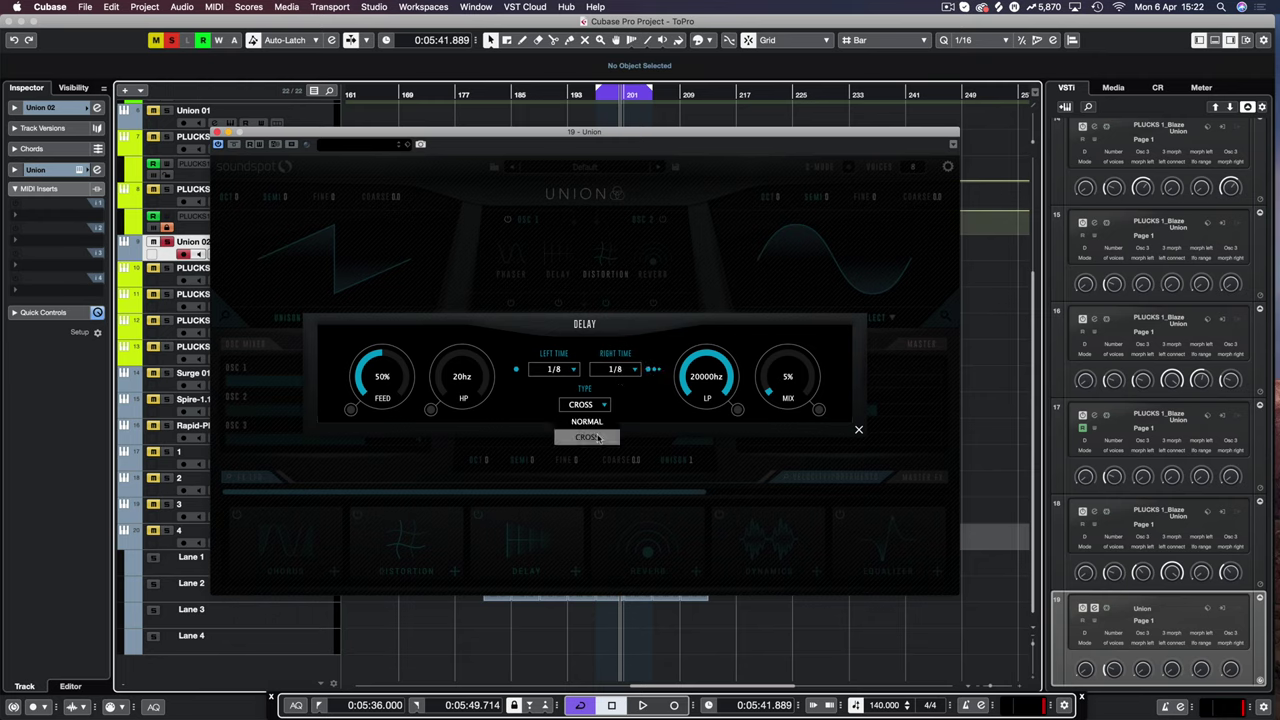
pyautogui.click(585, 434)
# Set the delay's mix to 45% and its high-pass to 144 Hz while auditioning the loop
pyautogui.moveTo(788, 378); pyautogui.dragTo(796, 313)
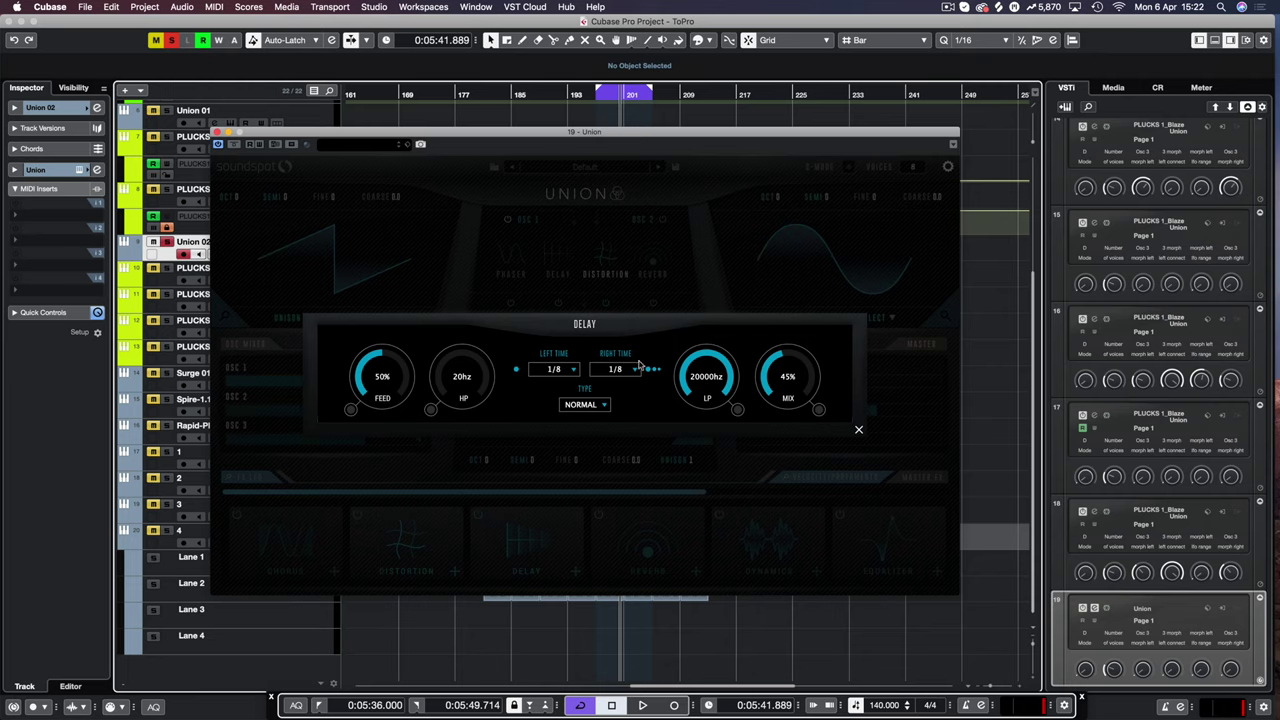
pyautogui.moveTo(487, 378); pyautogui.dragTo(483, 365)
pyautogui.press('space')
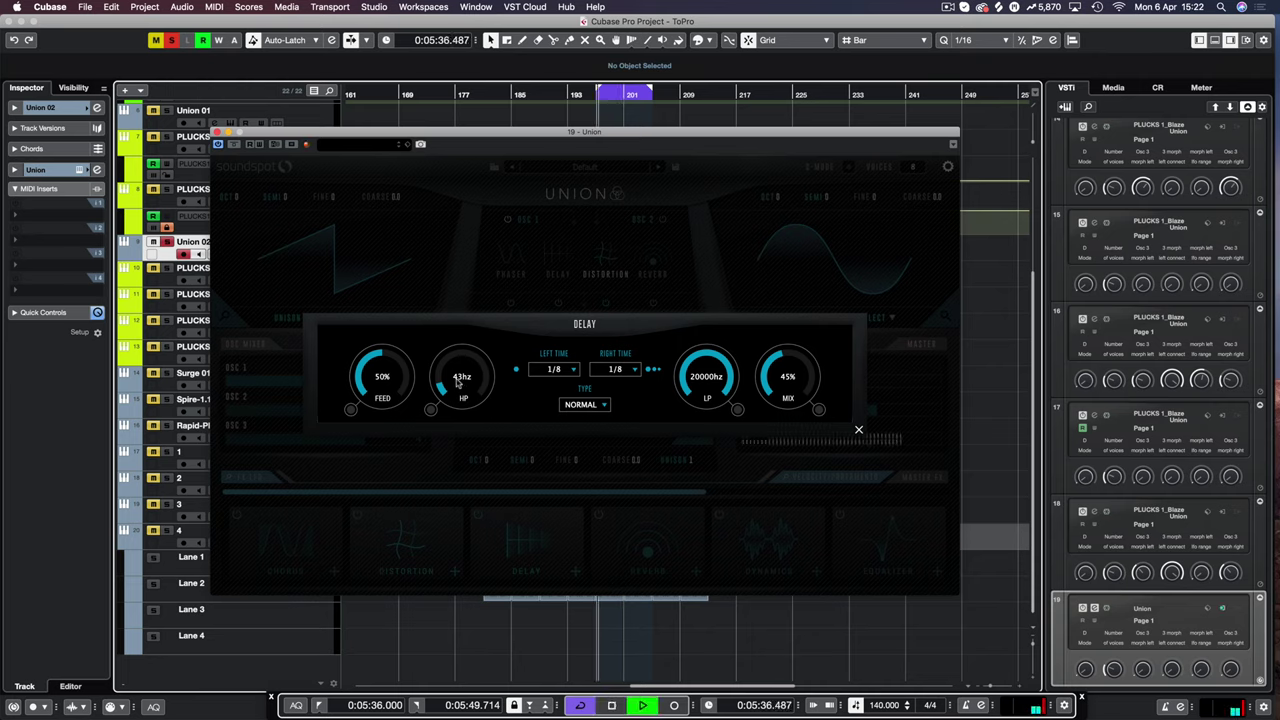
pyautogui.moveTo(468, 377)
pyautogui.mouseDown()
pyautogui.moveTo(465, 357)
pyautogui.moveTo(460, 366)
pyautogui.mouseUp()
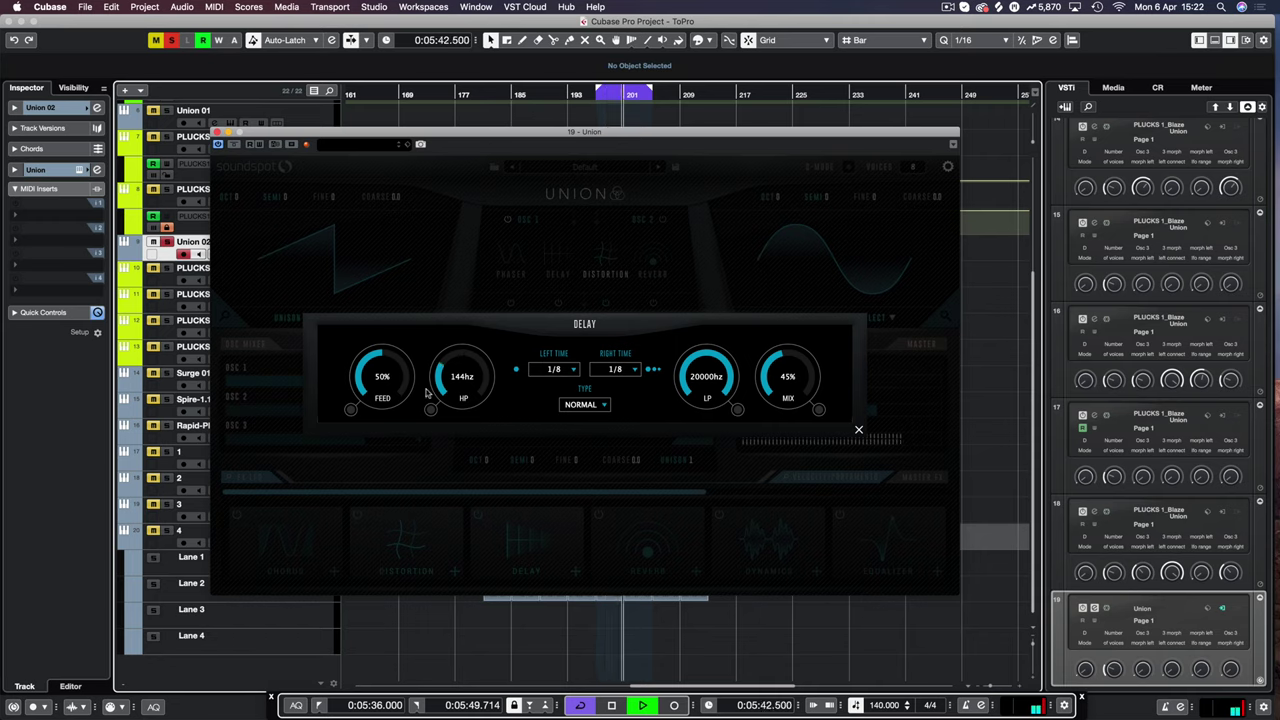
pyautogui.press('space')
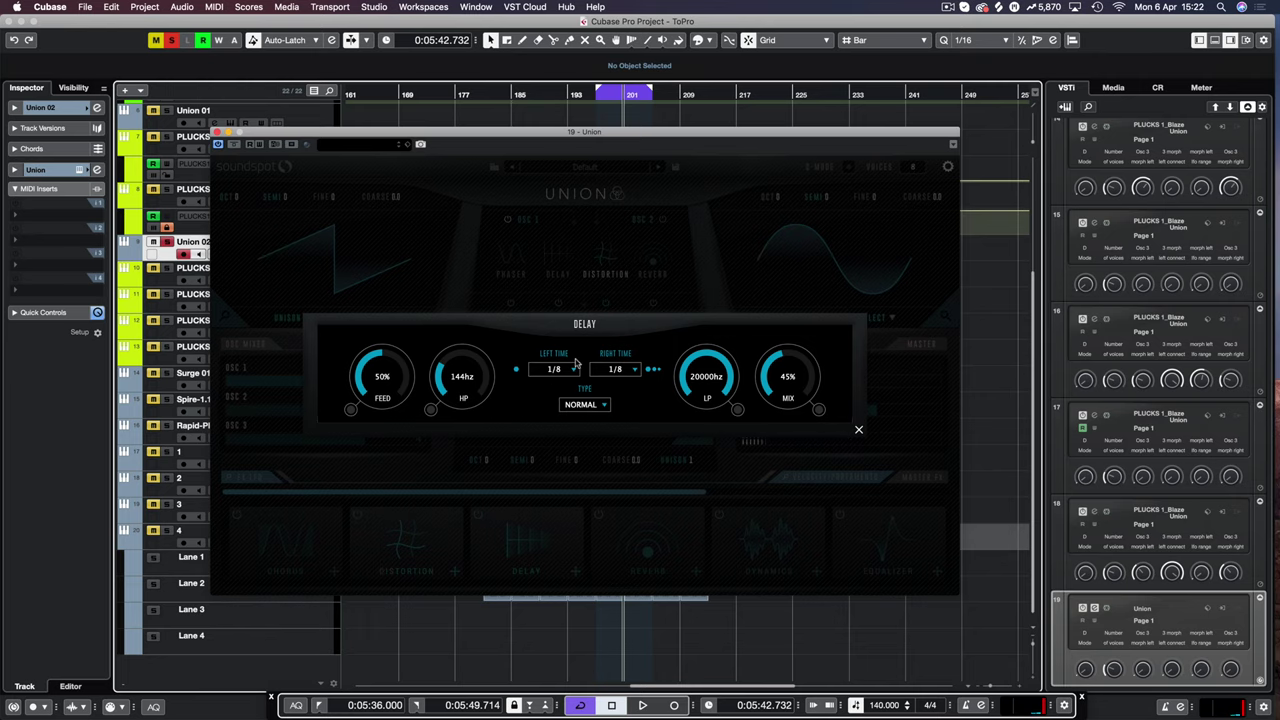
pyautogui.click(856, 432)
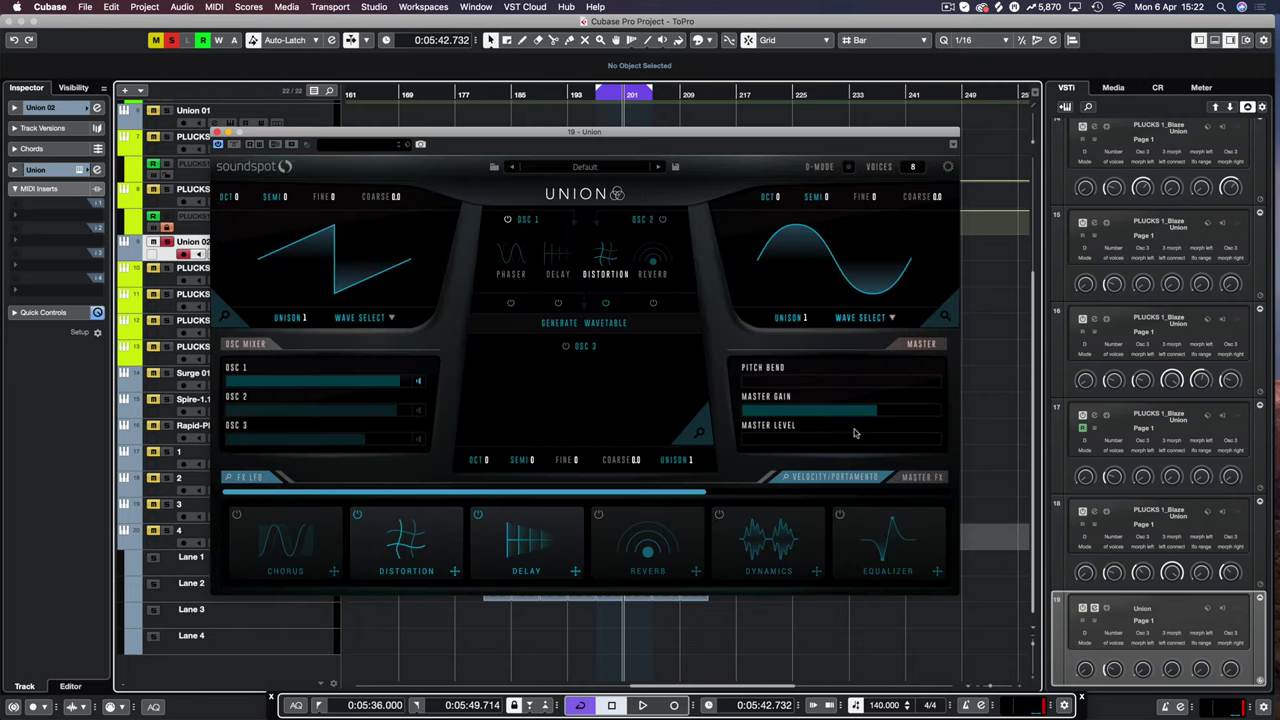
# Enable the Reverb effect with the Hall room, 0% damping and a 12216 Hz low-pass
pyautogui.click(650, 548)
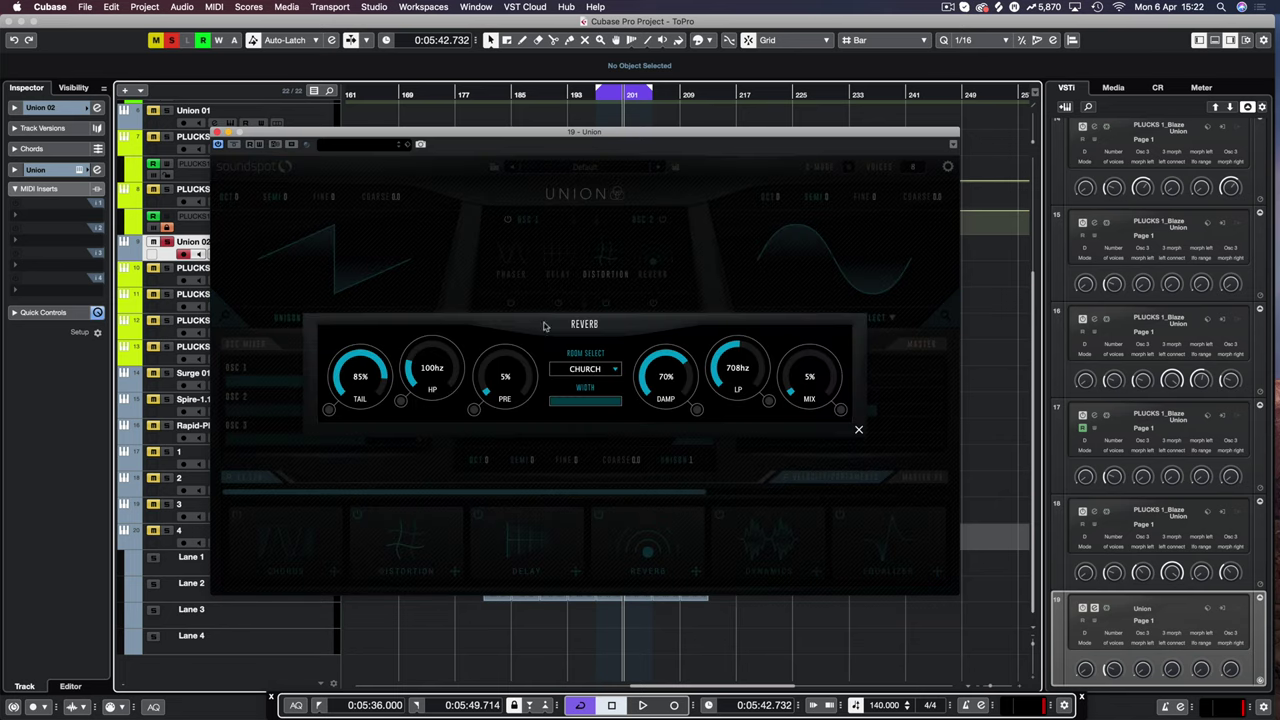
pyautogui.click(583, 370)
pyautogui.click(594, 404)
pyautogui.moveTo(669, 382); pyautogui.dragTo(656, 523)
pyautogui.moveTo(745, 373); pyautogui.dragTo(746, 317)
# During playback, refine the reverb to a 554 Hz high-pass, 7% damping, a 6663 Hz low-pass and 6% mix
pyautogui.press('space')
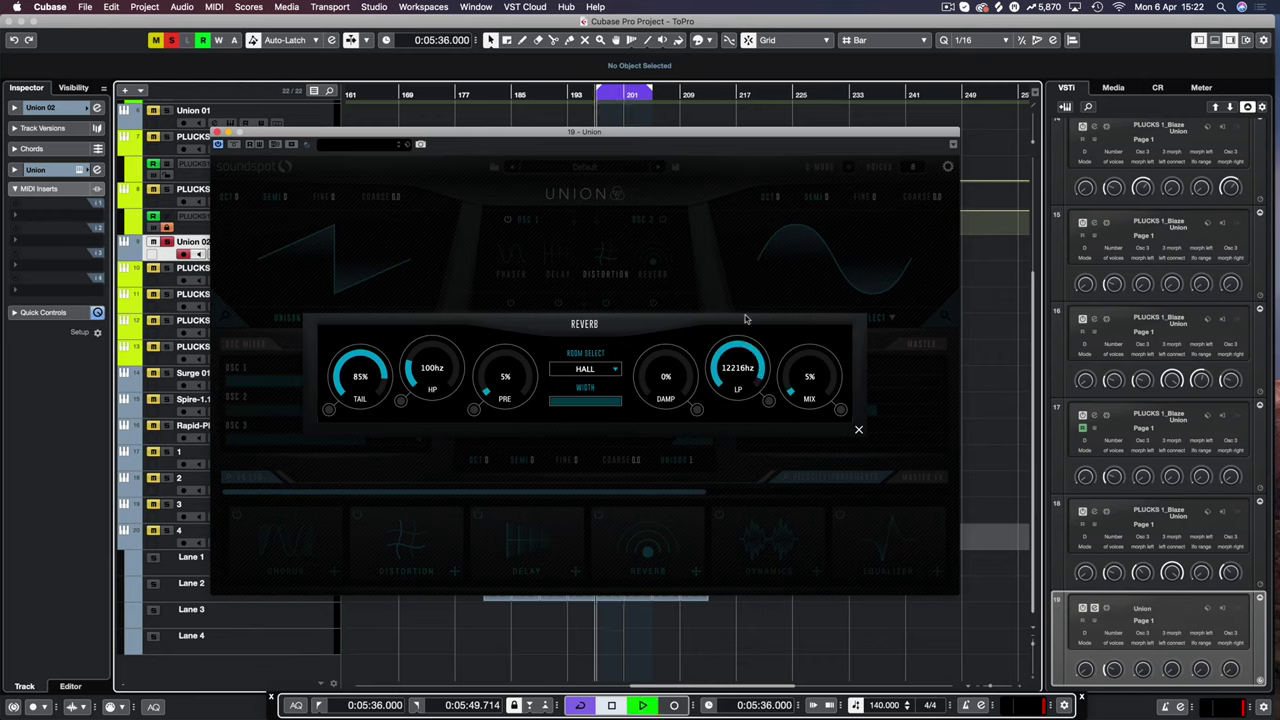
pyautogui.moveTo(822, 380)
pyautogui.mouseDown()
pyautogui.moveTo(806, 358)
pyautogui.moveTo(808, 372)
pyautogui.mouseUp()
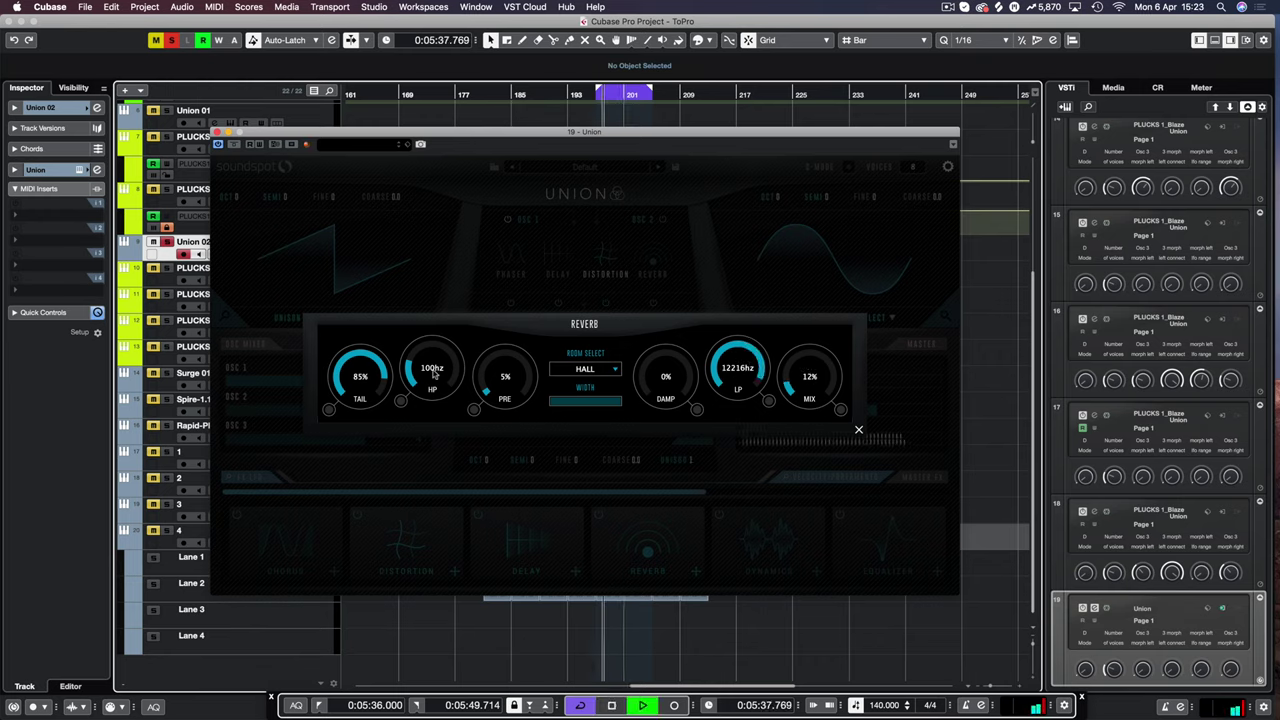
pyautogui.moveTo(432, 370); pyautogui.dragTo(447, 338)
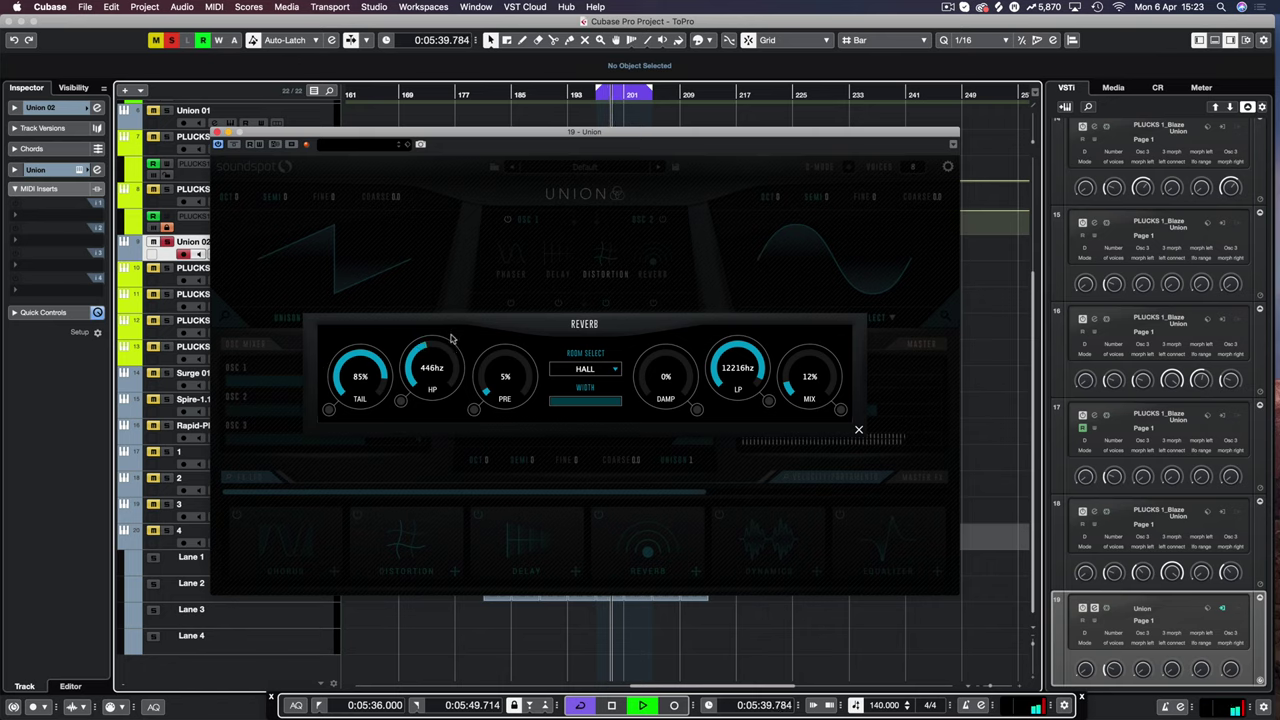
pyautogui.moveTo(822, 380); pyautogui.dragTo(826, 392)
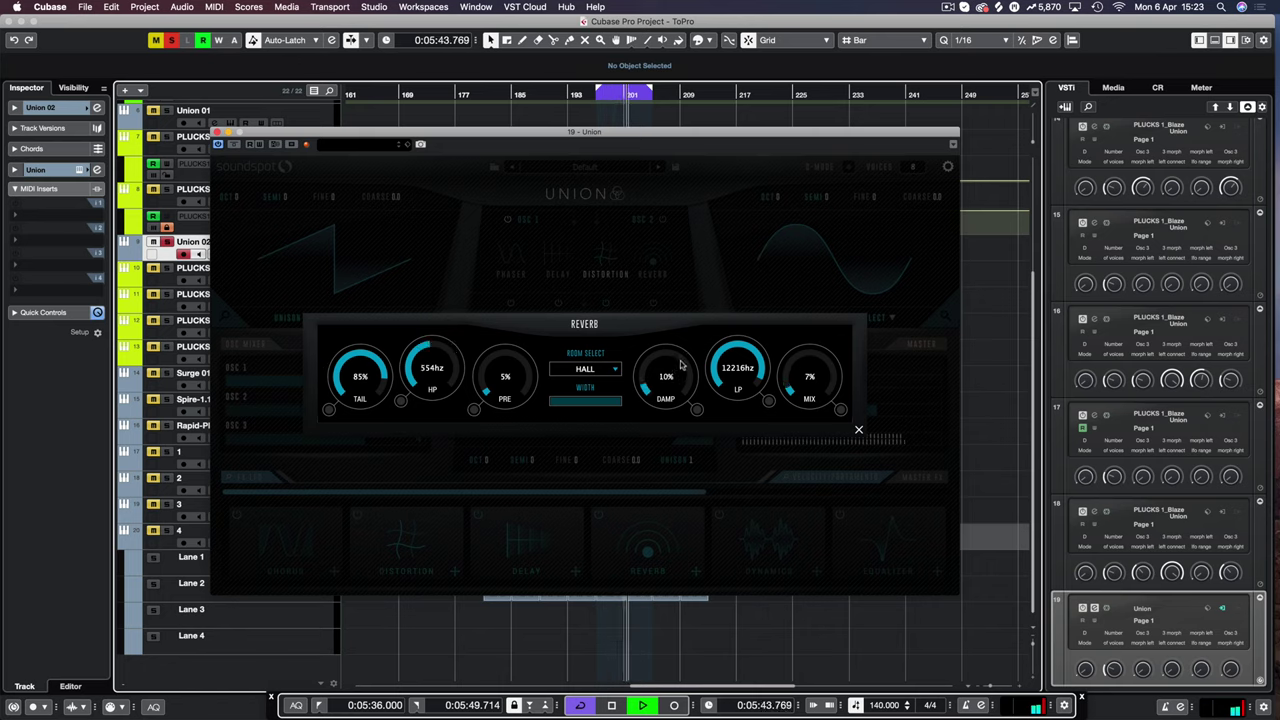
pyautogui.moveTo(819, 385); pyautogui.dragTo(819, 387)
pyautogui.moveTo(738, 381); pyautogui.dragTo(733, 388)
pyautogui.press('space')
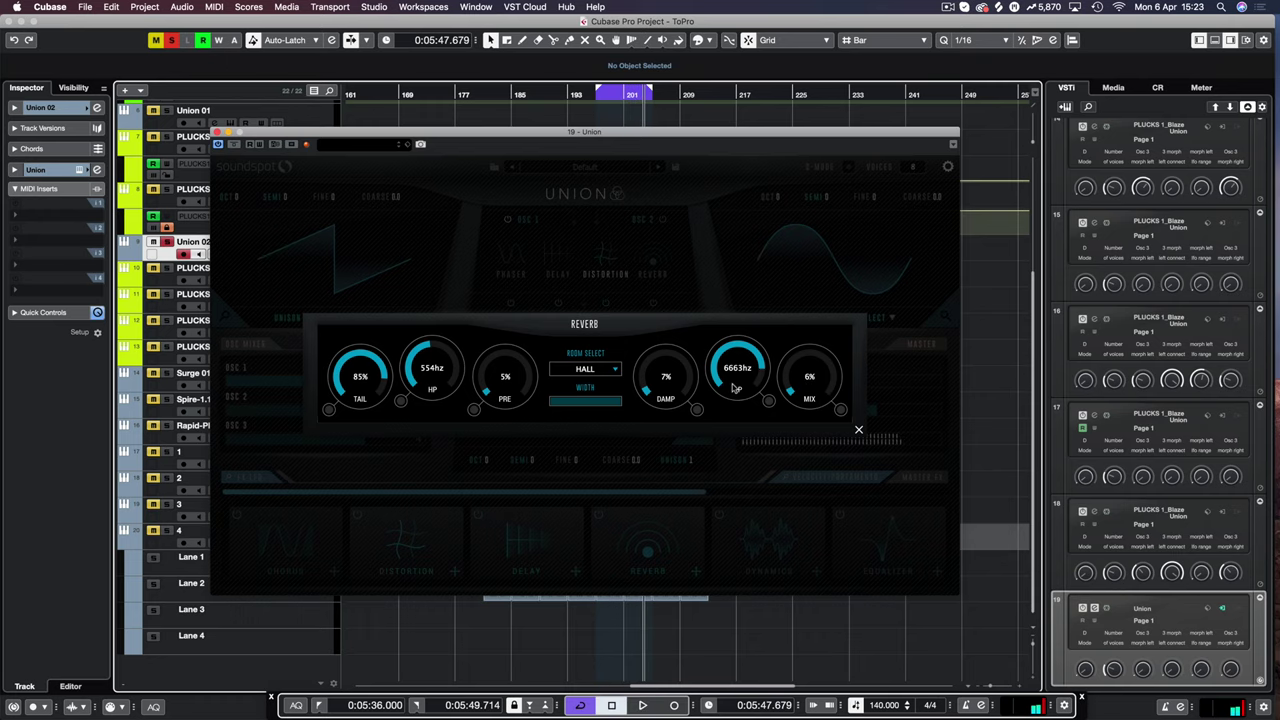
pyautogui.click(857, 432)
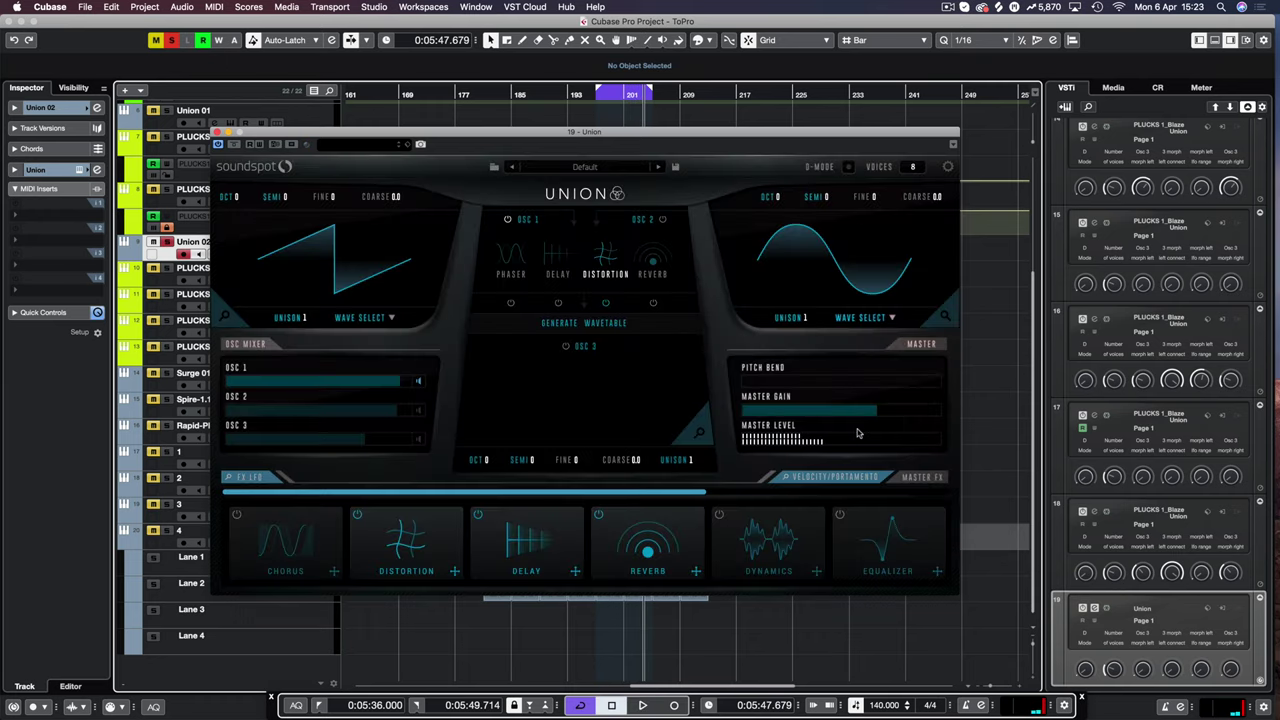
# During playback, lower oscillator 1 to octave -1 and set its filter cutoff to 313 Hz and resonance to 87%
pyautogui.press('space')
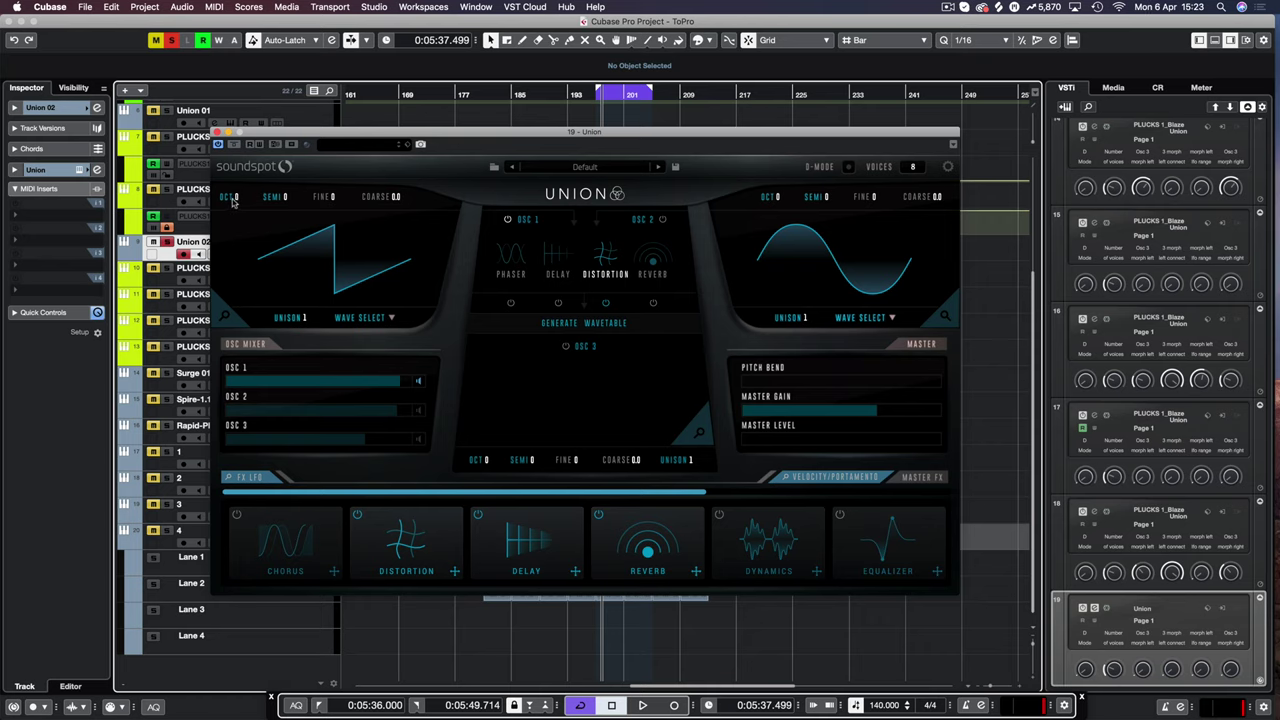
pyautogui.press('space')
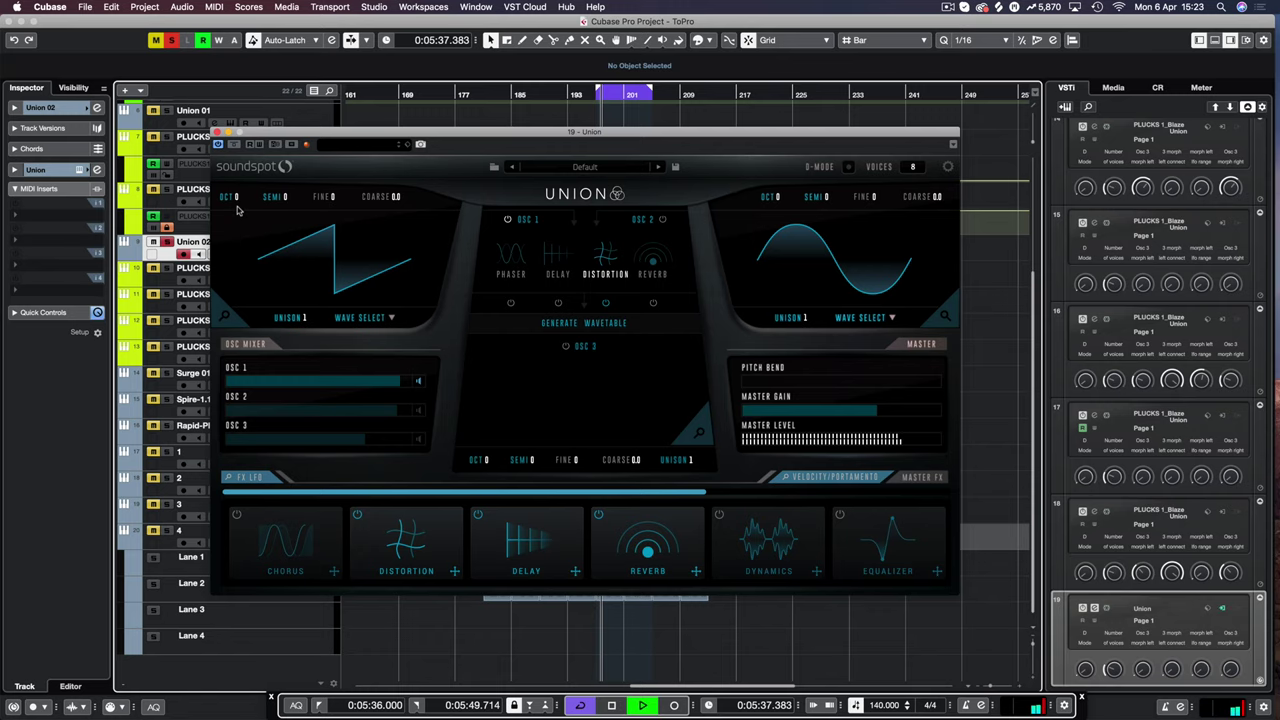
pyautogui.moveTo(237, 210); pyautogui.dragTo(225, 316)
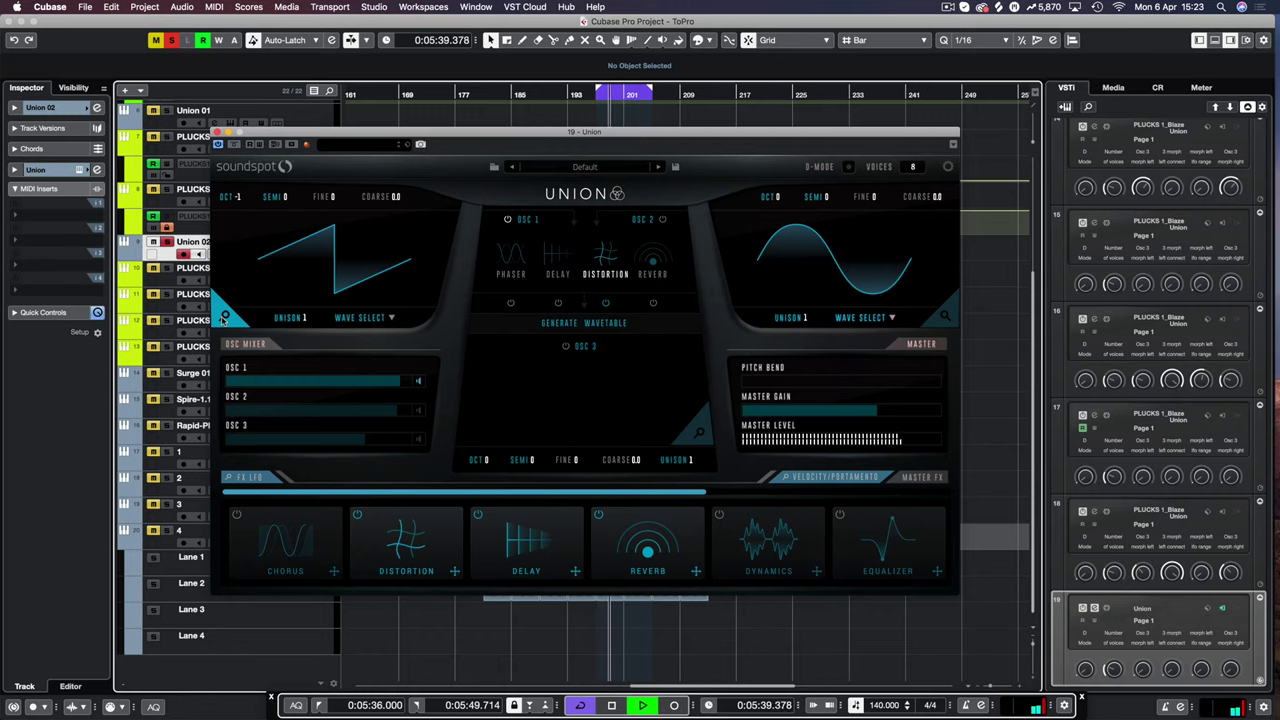
pyautogui.click(225, 316)
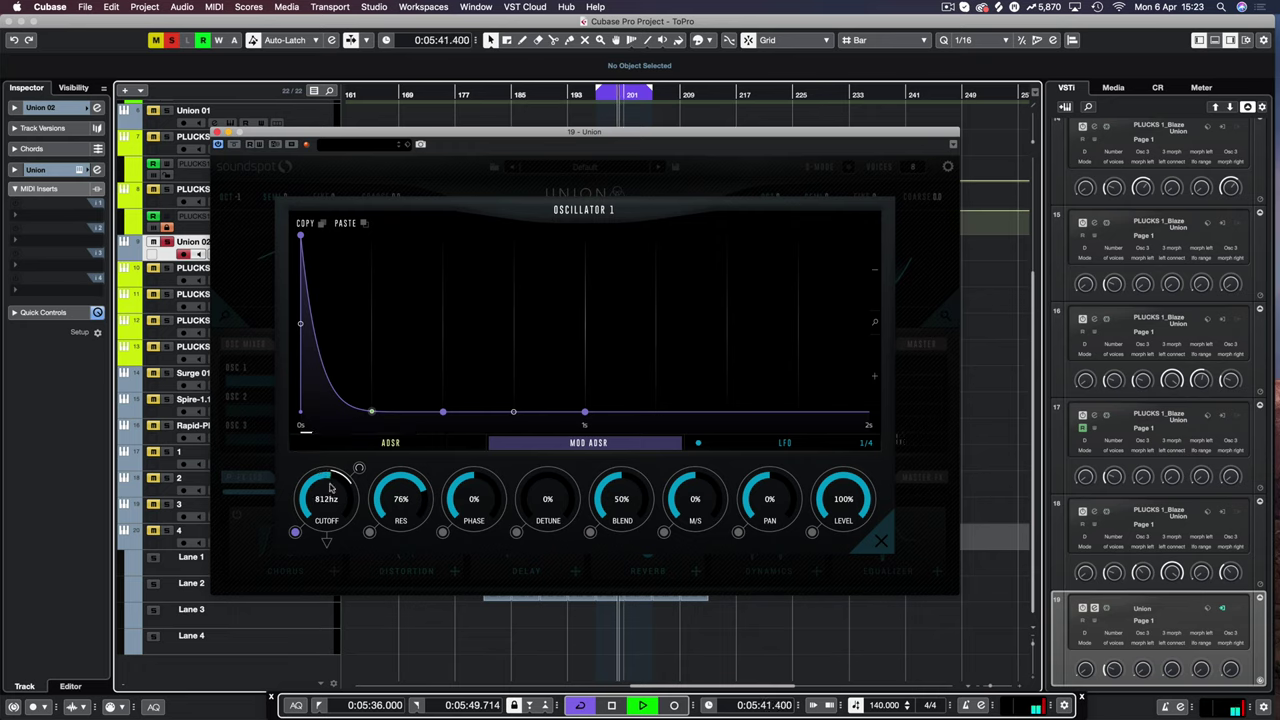
pyautogui.moveTo(330, 487); pyautogui.dragTo(333, 514)
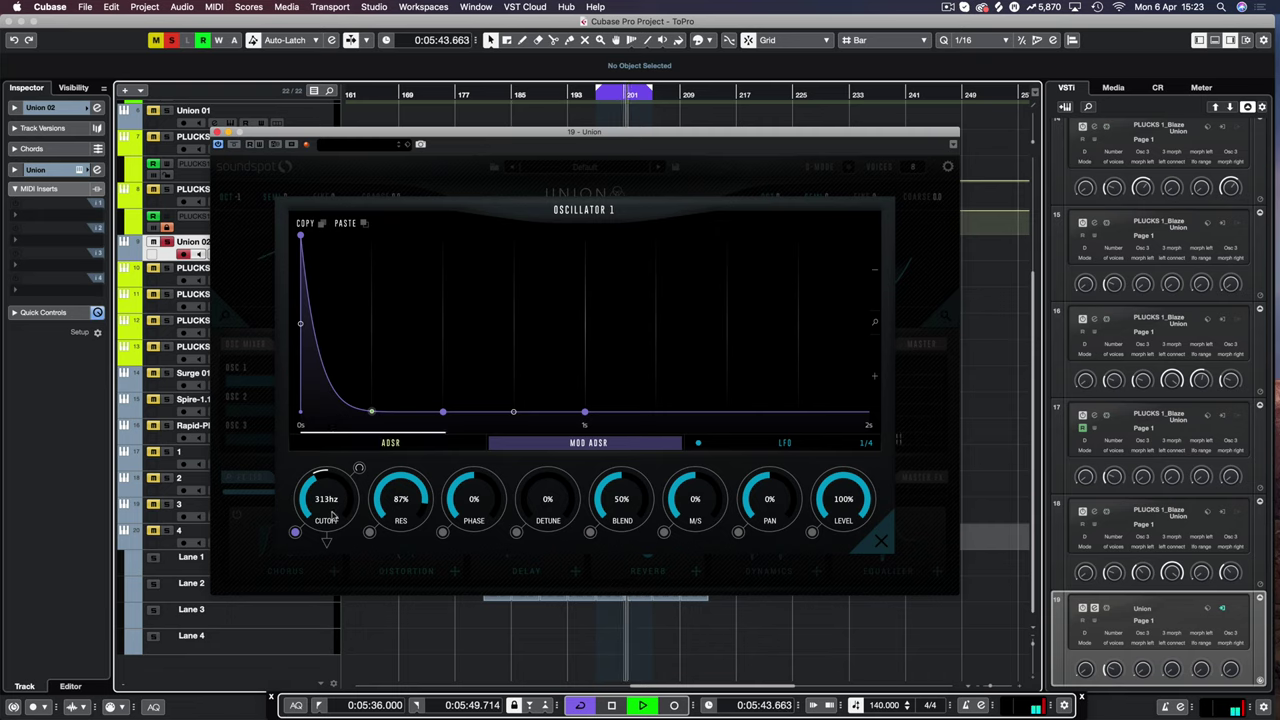
pyautogui.press('space')
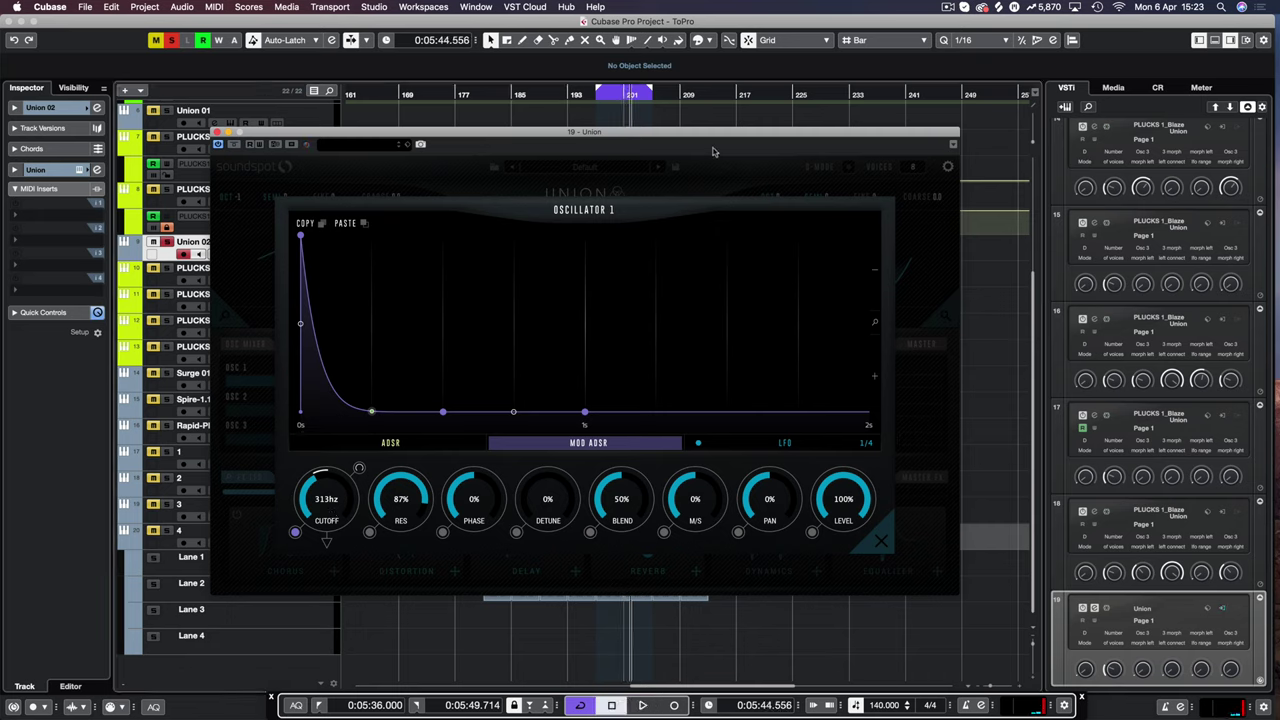
pyautogui.click(702, 177)
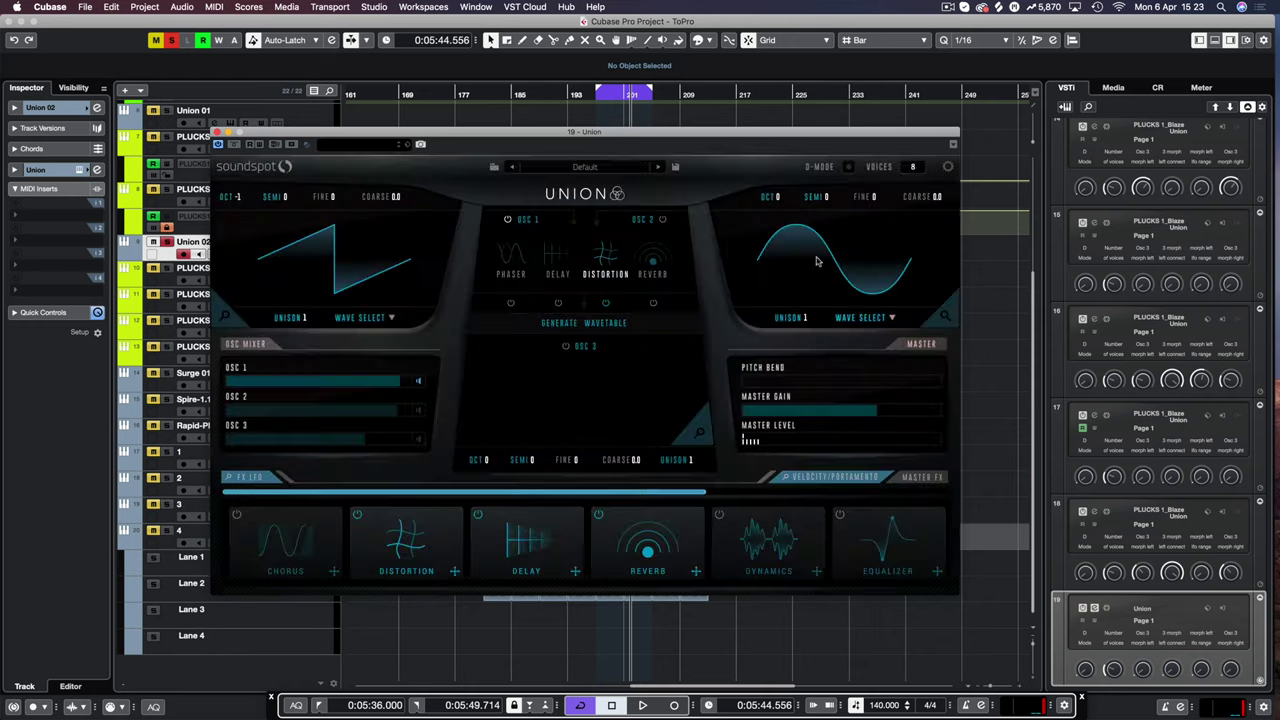
# Save the sound as the preset ACD_Hellen01 in the creator's own folder under USER
pyautogui.click(677, 168)
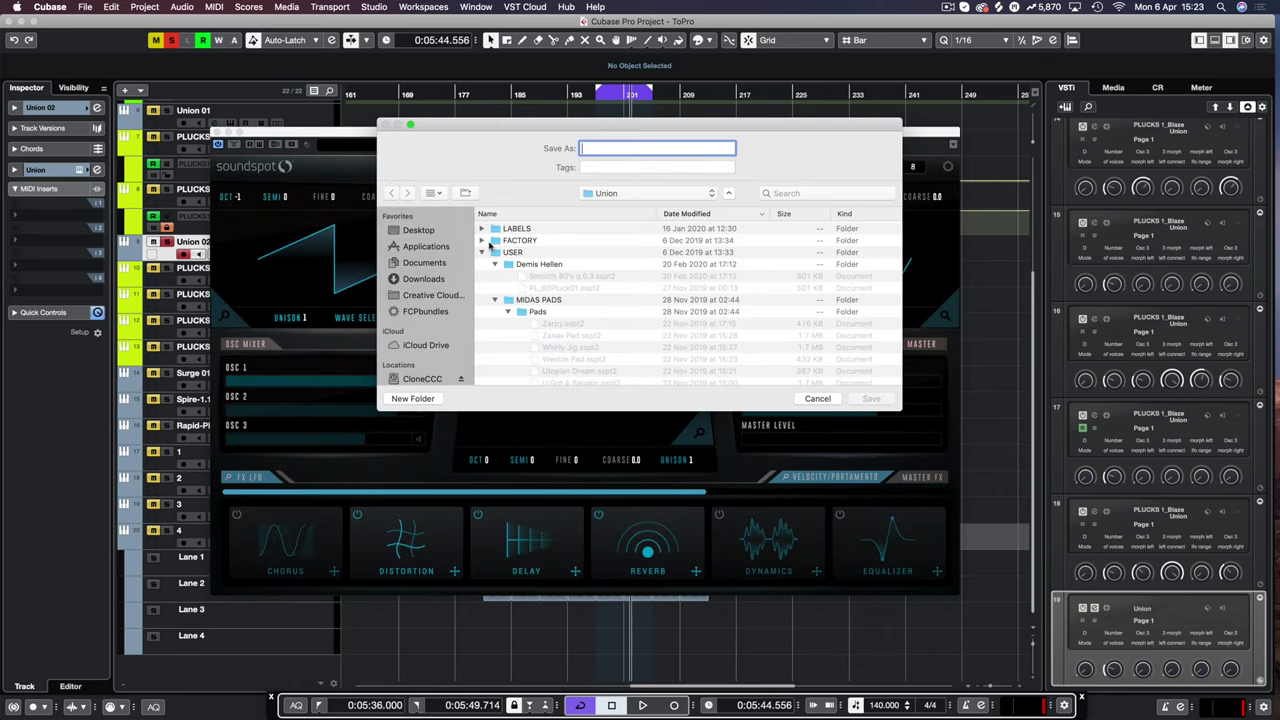
pyautogui.click(494, 300)
pyautogui.doubleClick(529, 264)
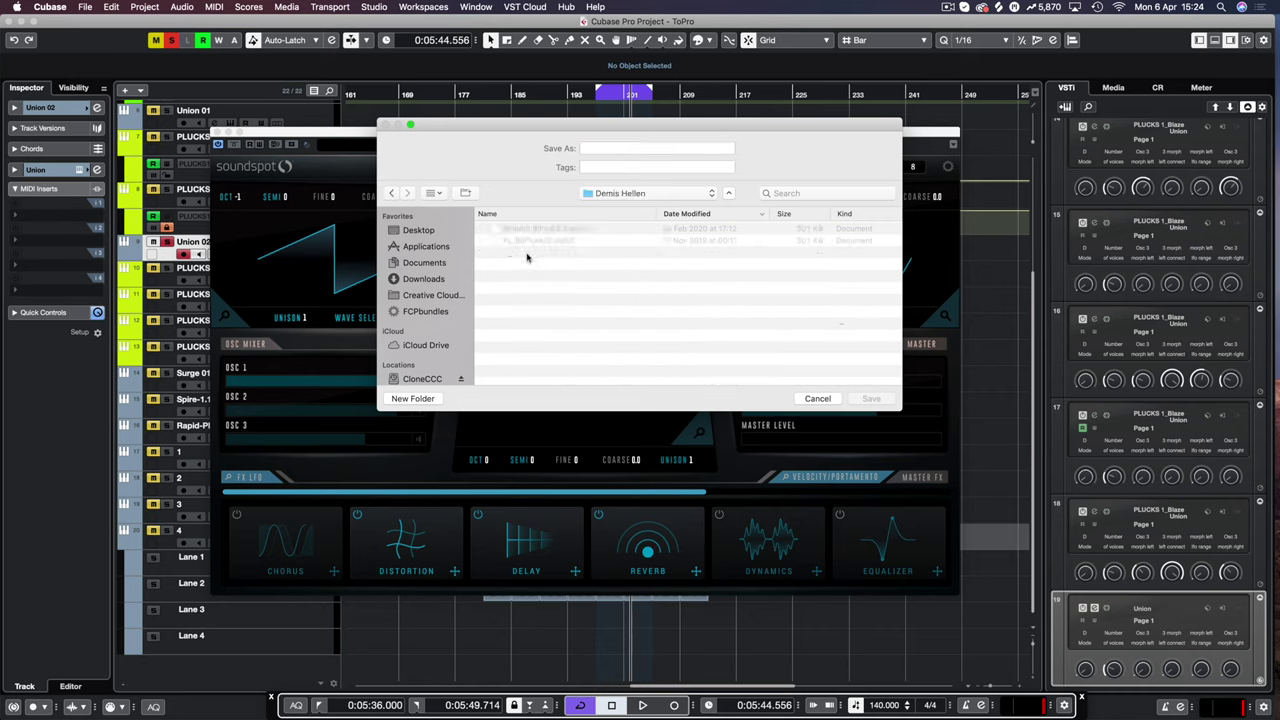
pyautogui.click(616, 148)
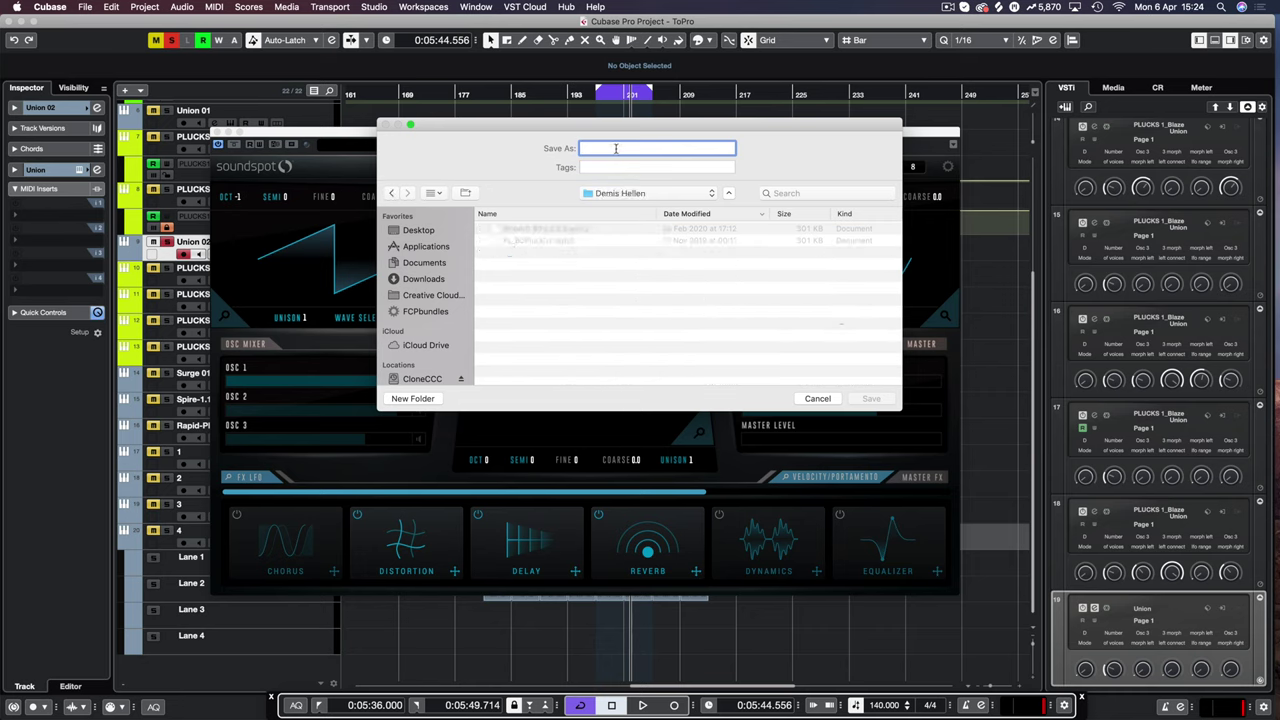
pyautogui.write('ACD_Hellen01')
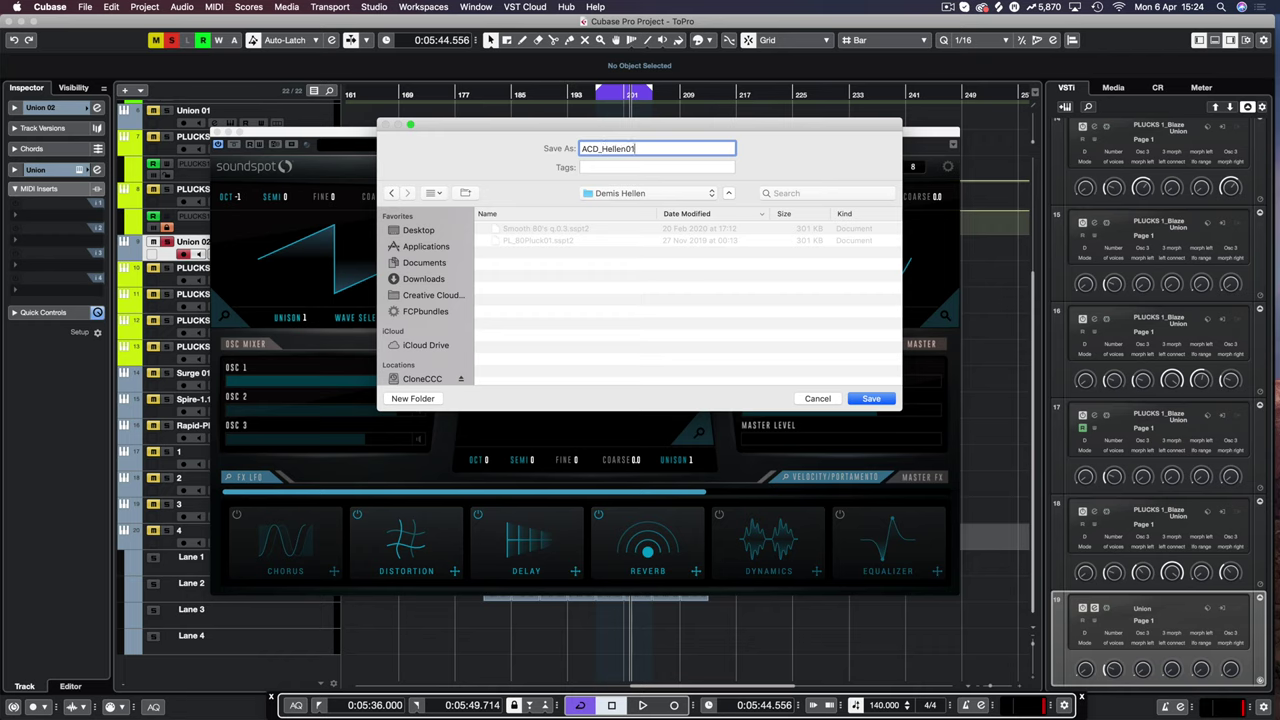
pyautogui.click(880, 400)
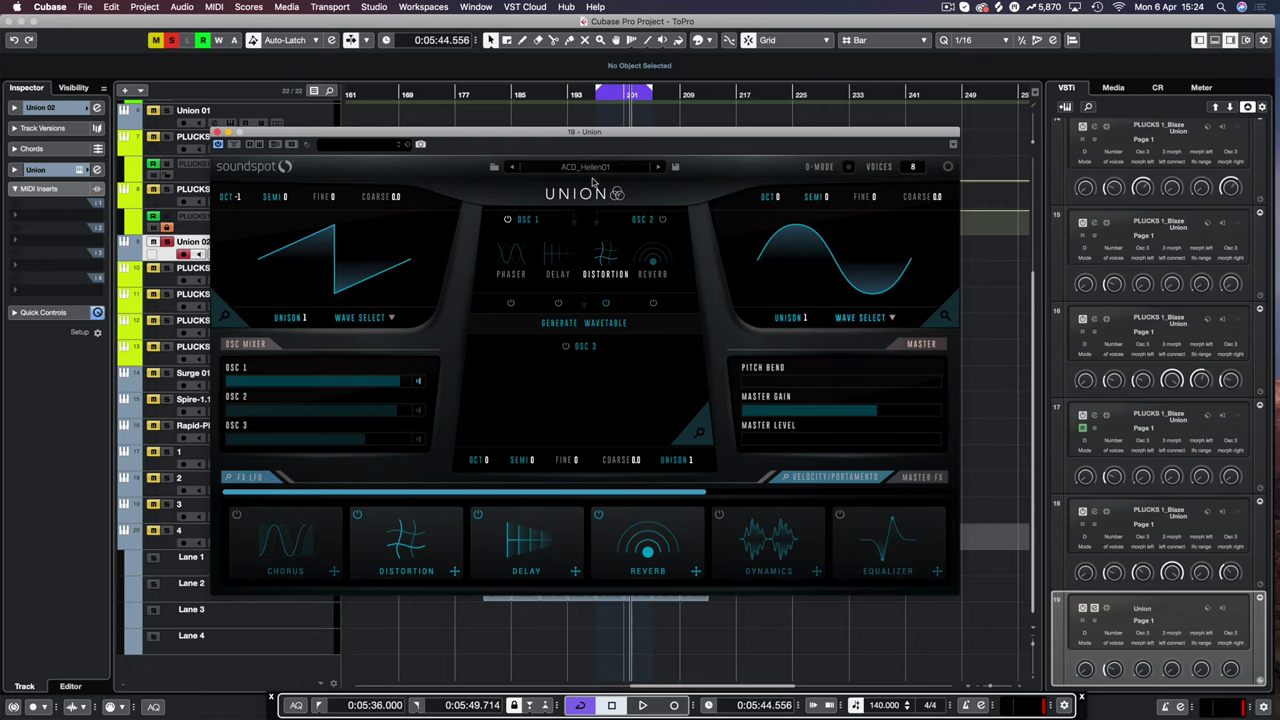
# Bring up oscillator 1's LFO curve, set the LFO rate to 2 and audition the loop
pyautogui.click(236, 320)
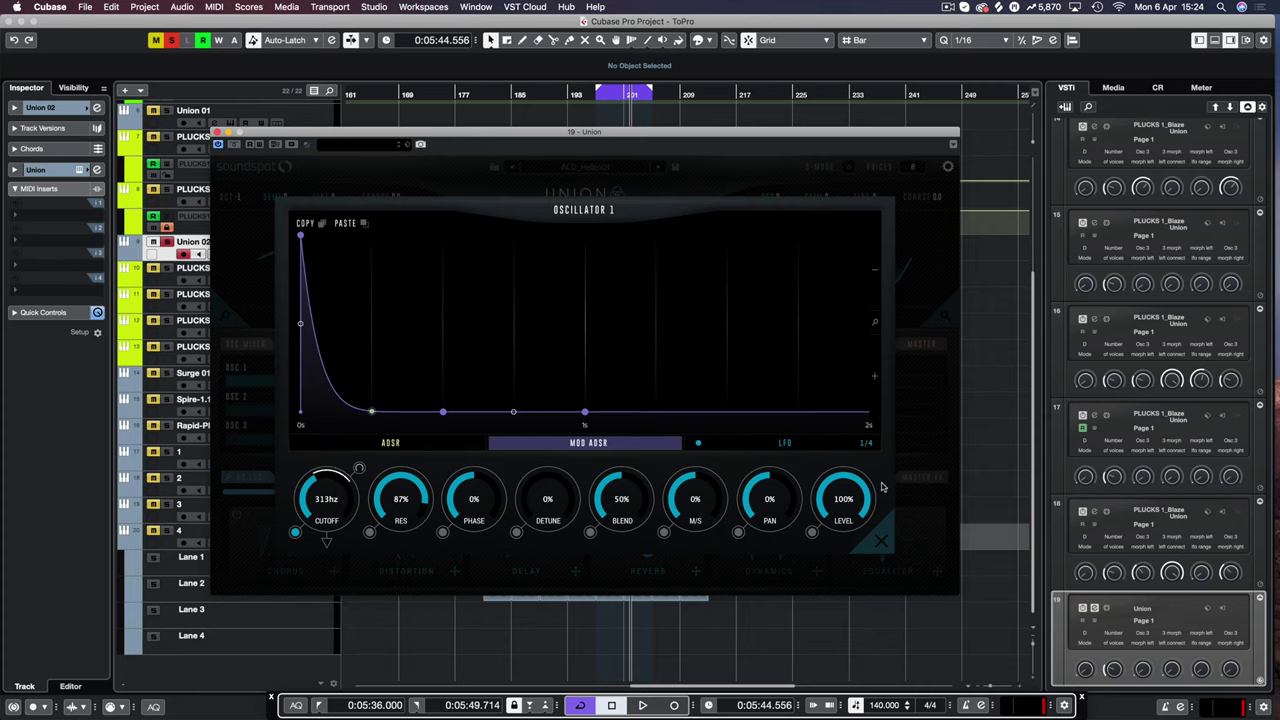
pyautogui.click(775, 442)
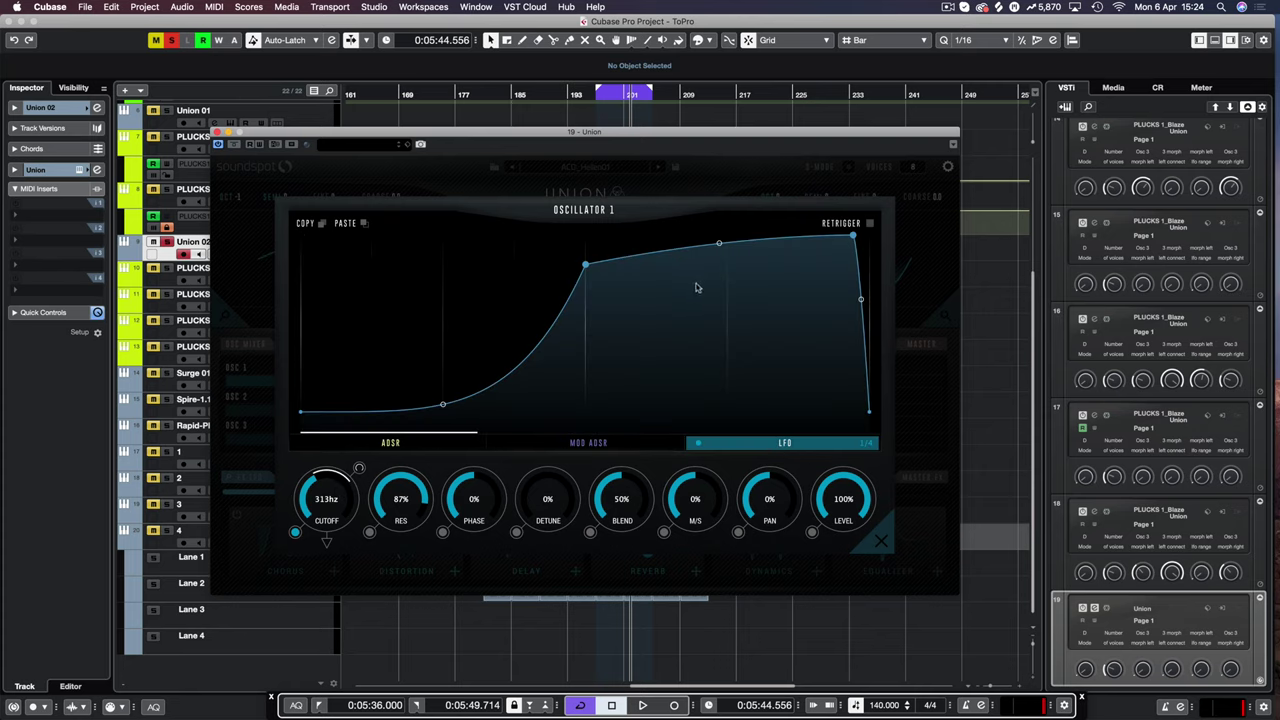
pyautogui.press('space')
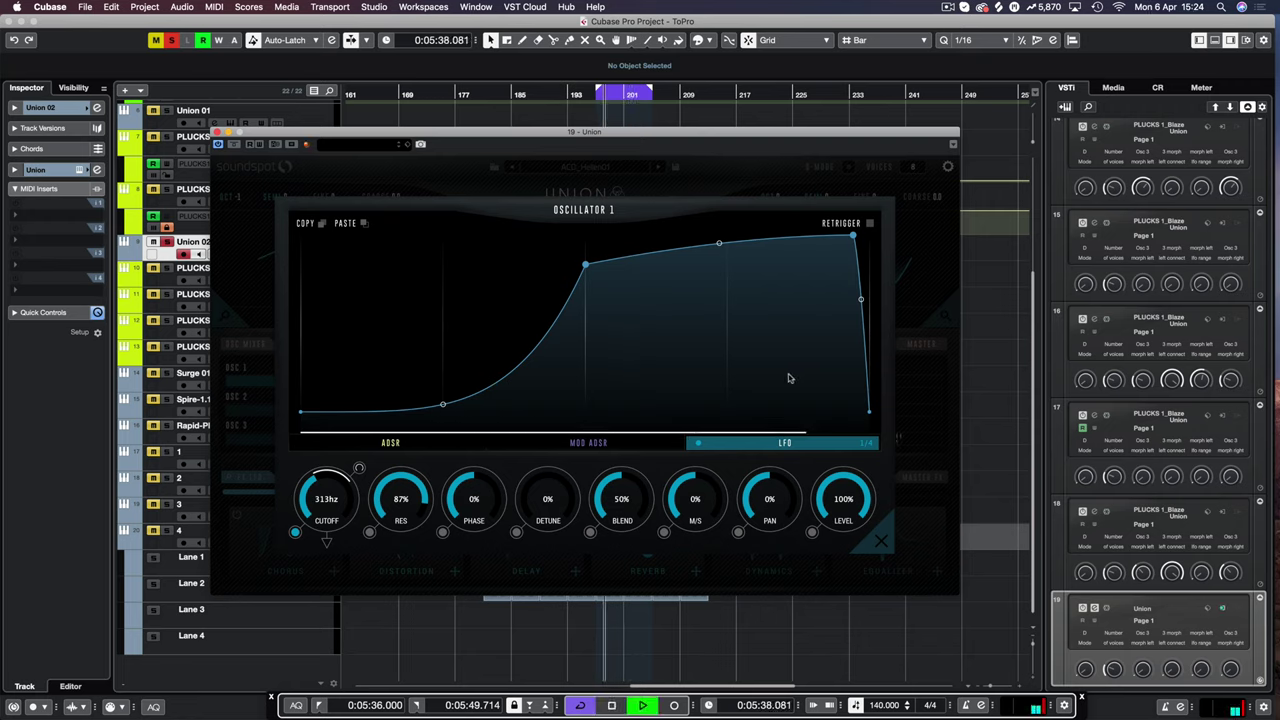
pyautogui.press('space')
pyautogui.click(866, 443)
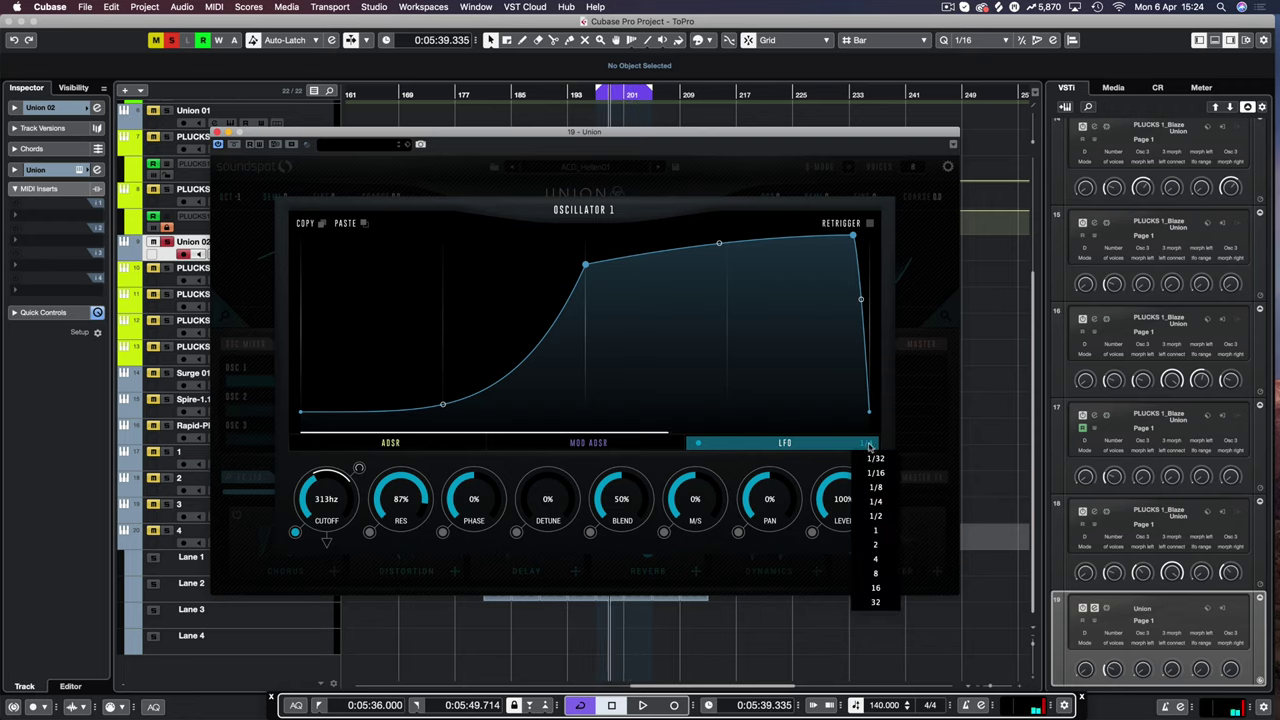
pyautogui.click(889, 542)
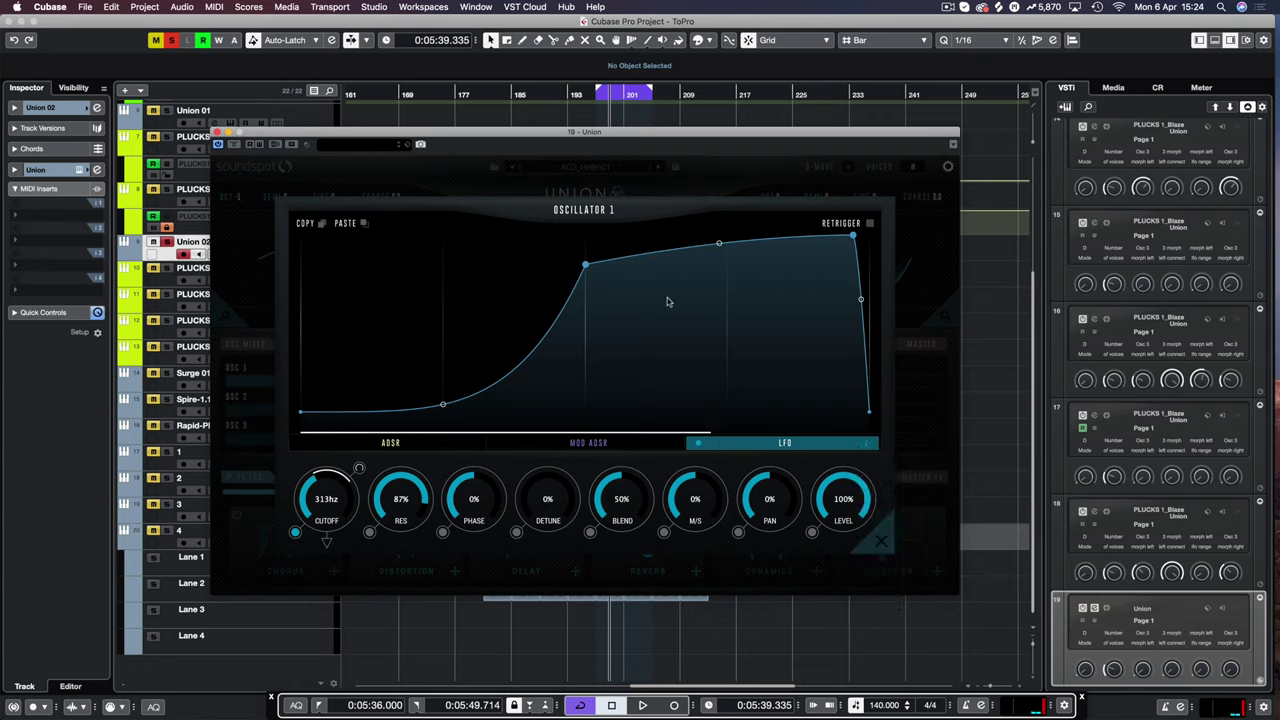
pyautogui.press('space')
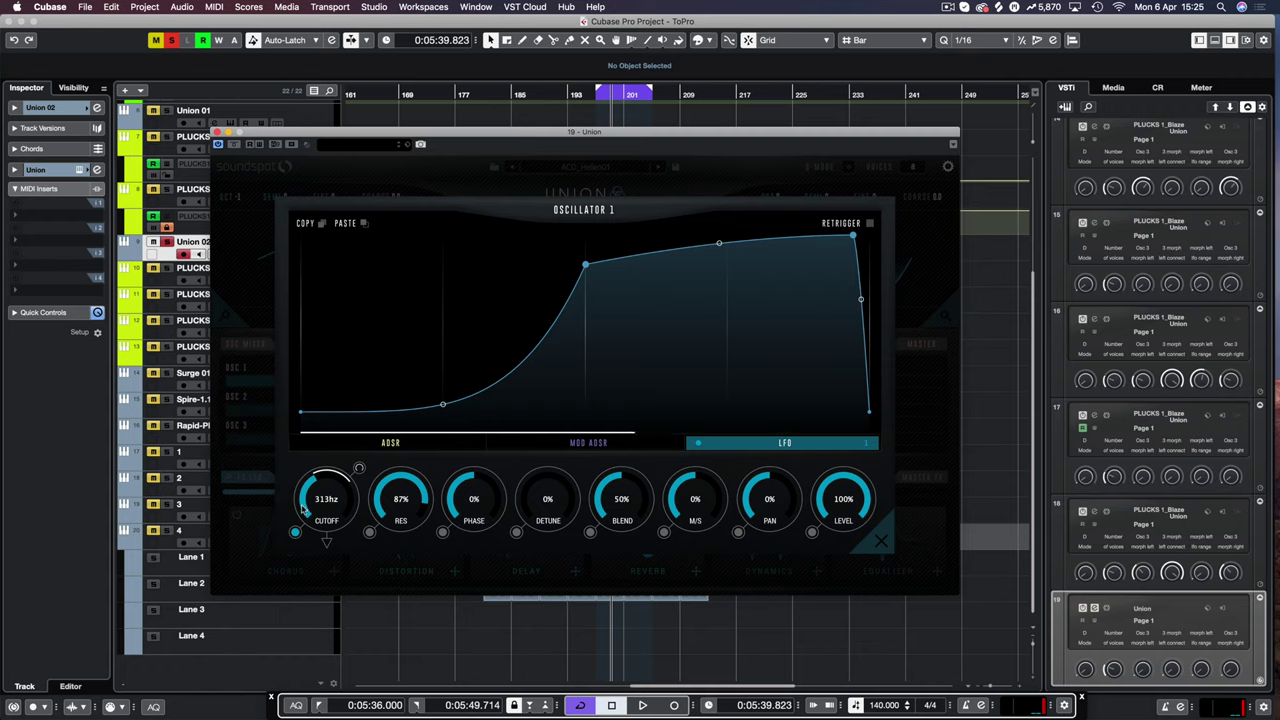
# Reshape oscillator 1's LFO into a lower peak at one quarter and a taller peak at three quarters, ending in a short low tail
pyautogui.moveTo(586, 265); pyautogui.dragTo(449, 318)
pyautogui.moveTo(374, 407); pyautogui.dragTo(371, 384)
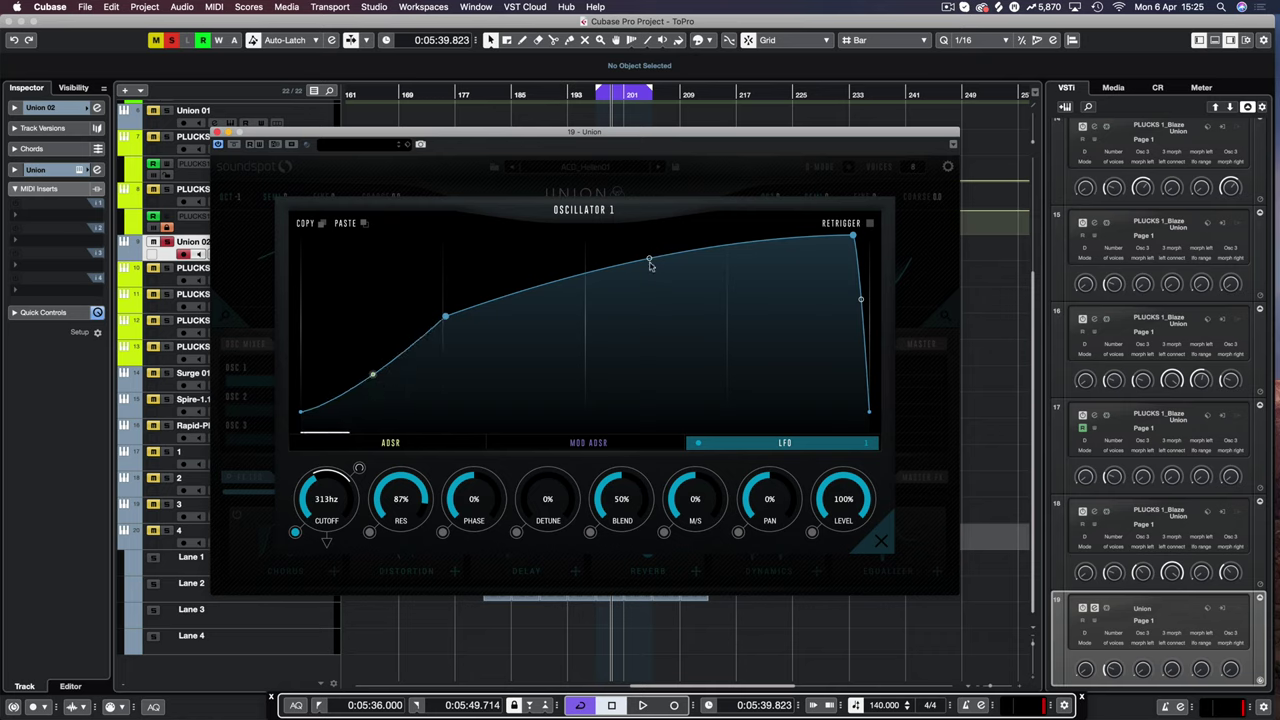
pyautogui.doubleClick(697, 254)
pyautogui.moveTo(694, 251); pyautogui.dragTo(583, 428)
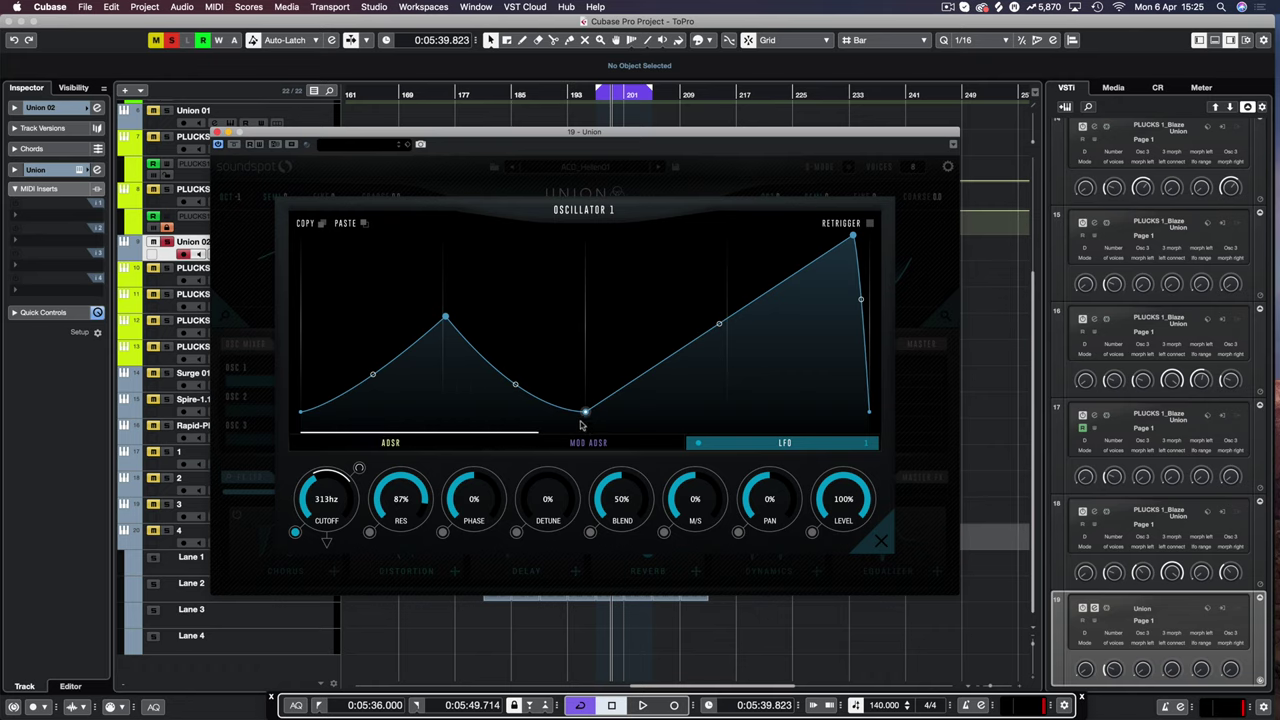
pyautogui.moveTo(516, 388); pyautogui.dragTo(519, 376)
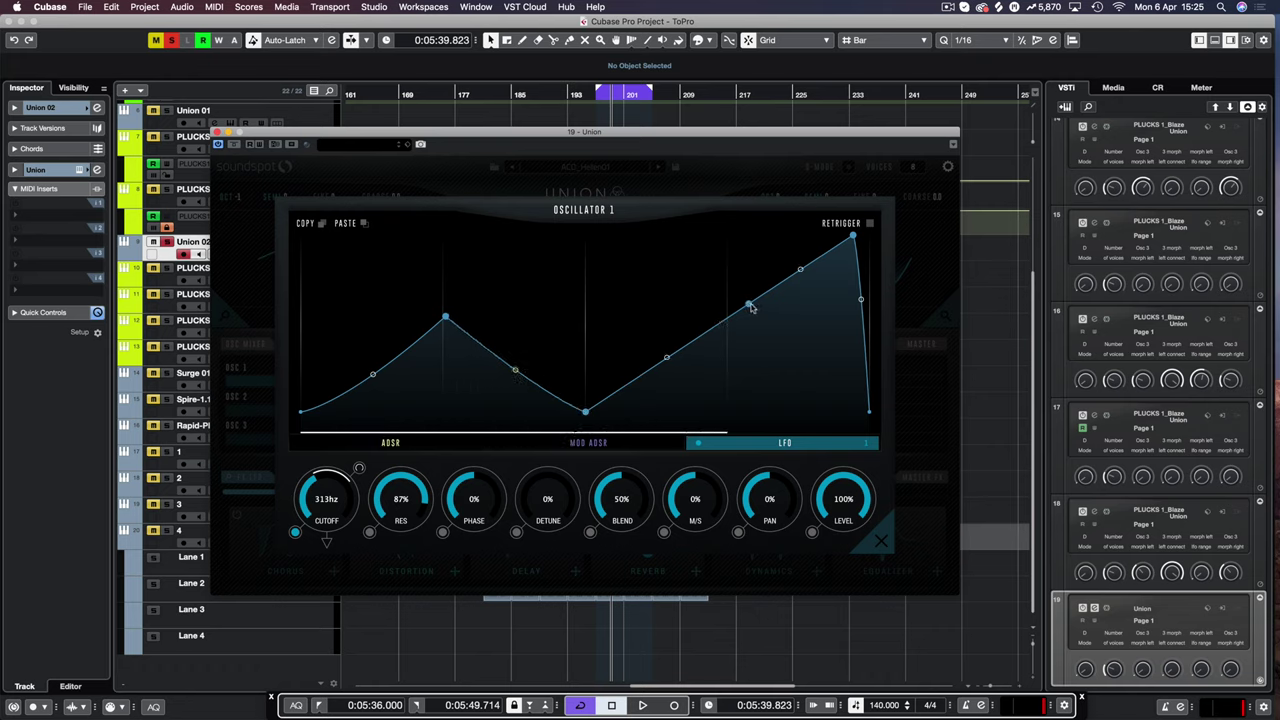
pyautogui.moveTo(729, 317); pyautogui.dragTo(805, 410)
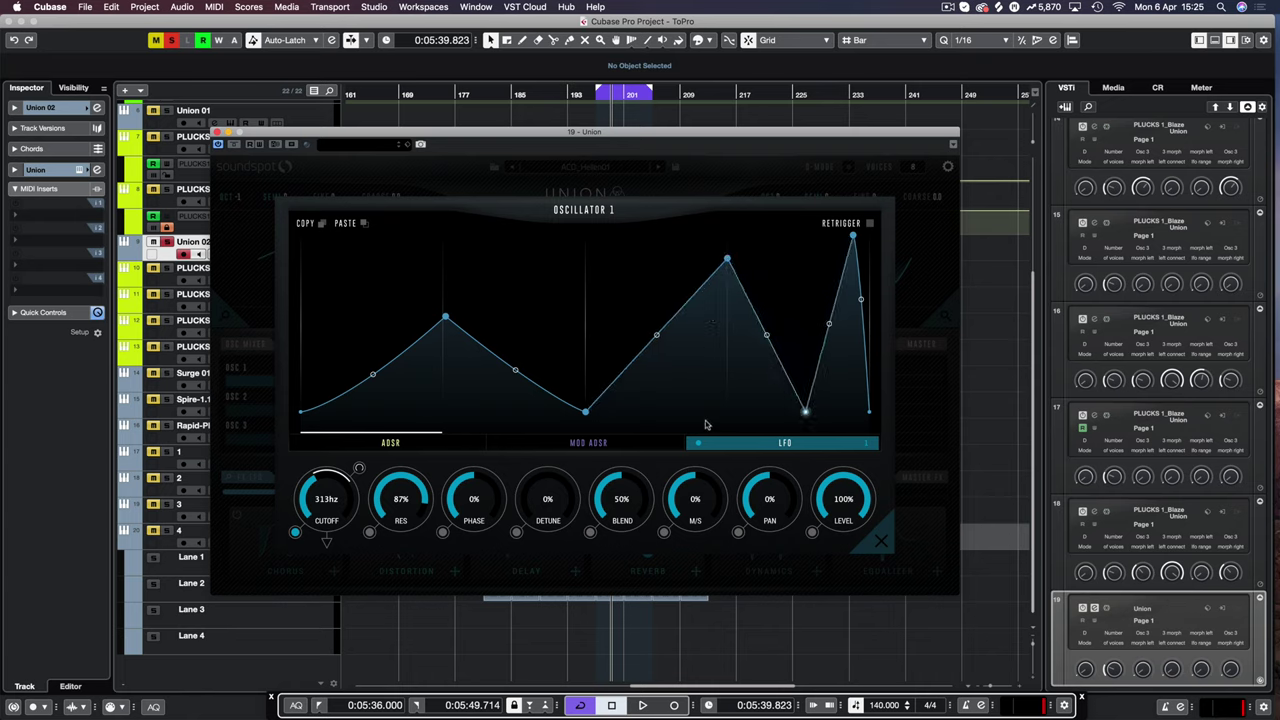
pyautogui.doubleClick(850, 236)
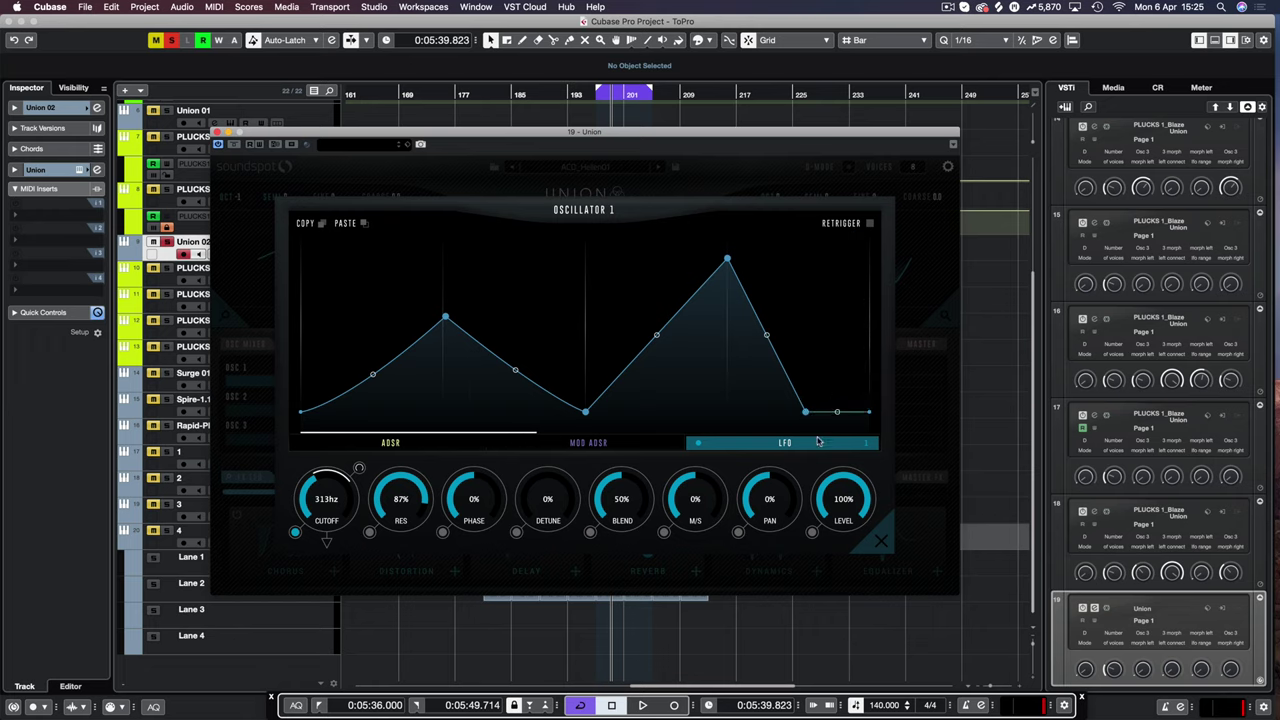
pyautogui.moveTo(805, 410); pyautogui.dragTo(810, 396)
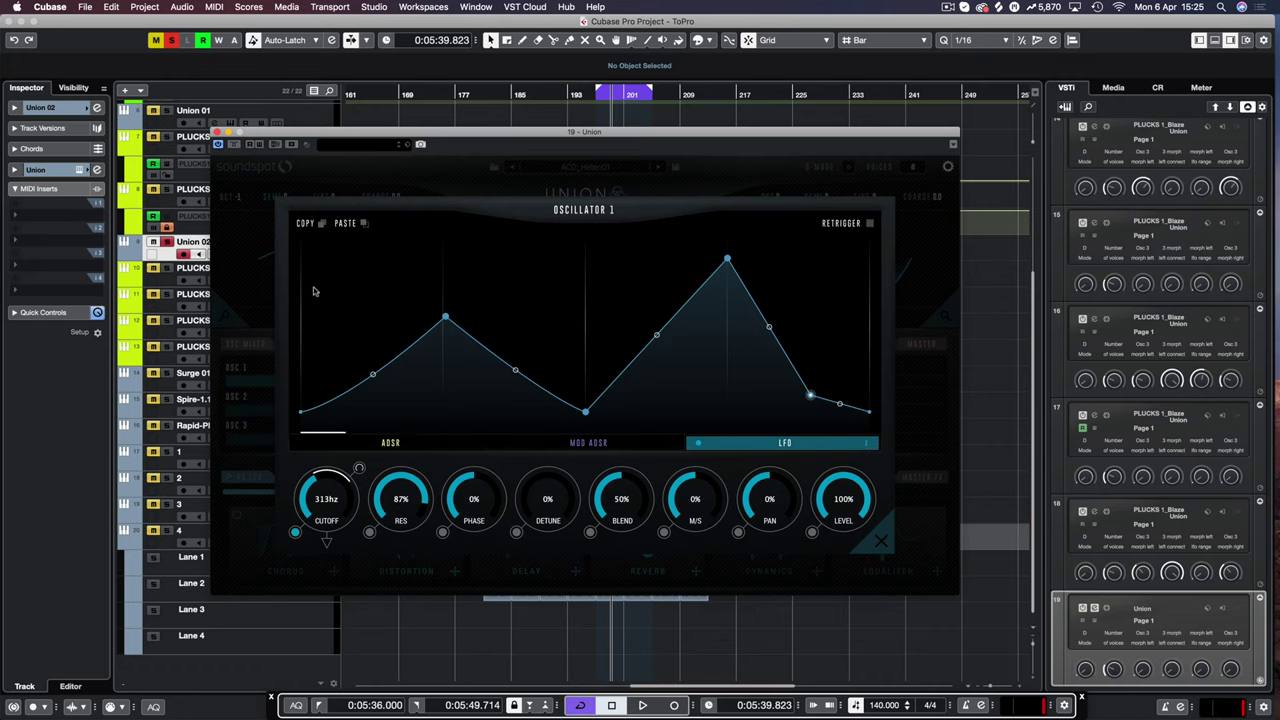
# Sweep oscillator 1's cutoff during playback, settling on 320 Hz, and set the LFO rate to 4
pyautogui.press('space')
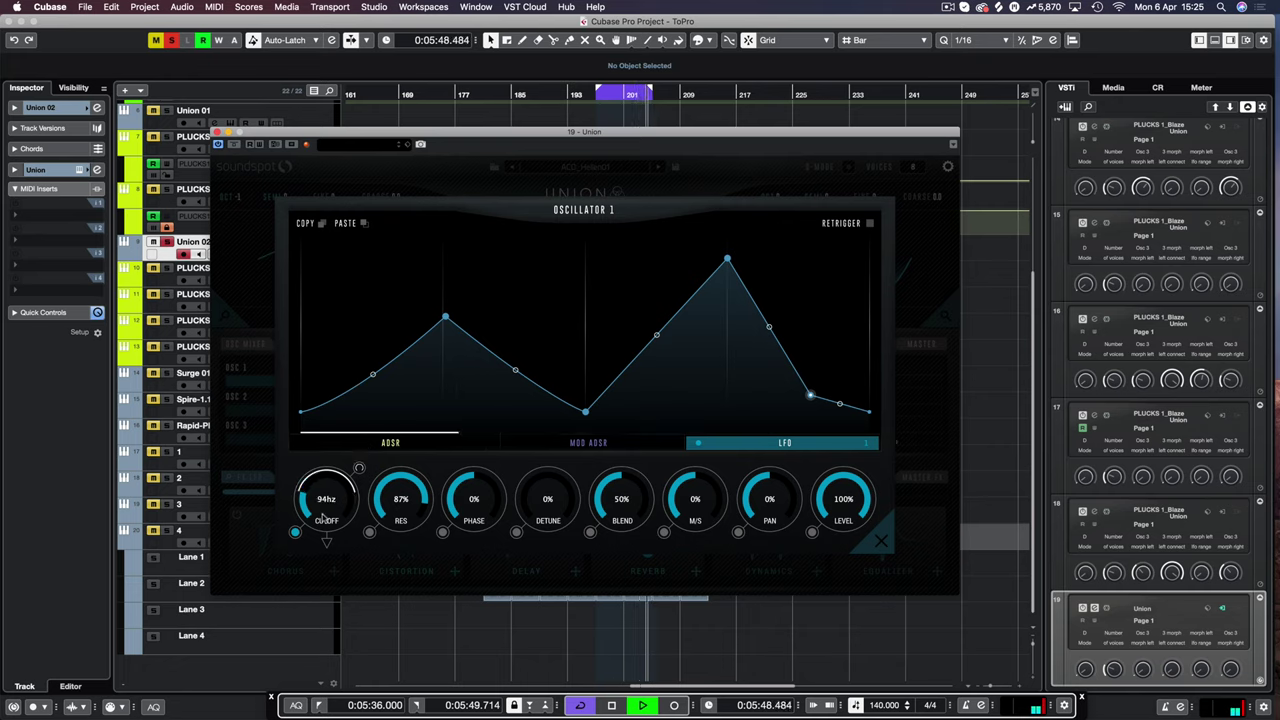
pyautogui.moveTo(326, 496)
pyautogui.mouseDown()
pyautogui.moveTo(323, 516)
pyautogui.moveTo(357, 484)
pyautogui.moveTo(321, 508)
pyautogui.moveTo(336, 477)
pyautogui.mouseUp()
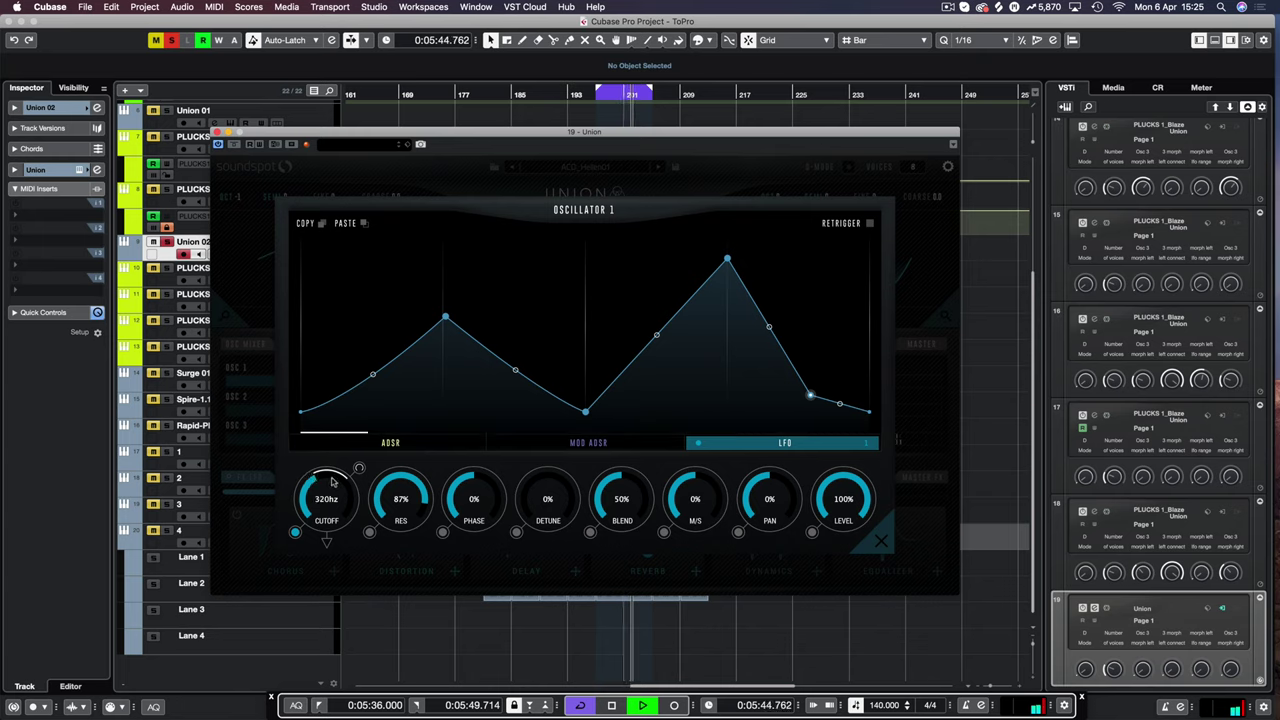
pyautogui.press('space')
pyautogui.click(875, 447)
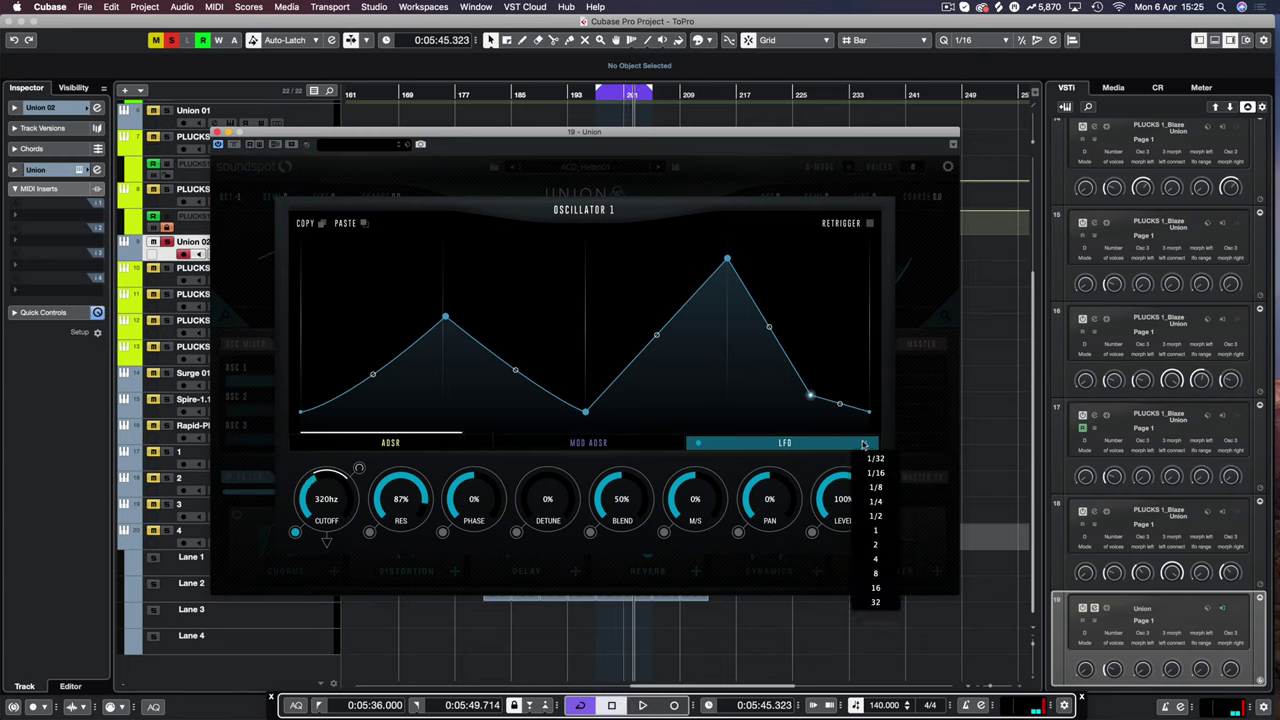
pyautogui.click(883, 560)
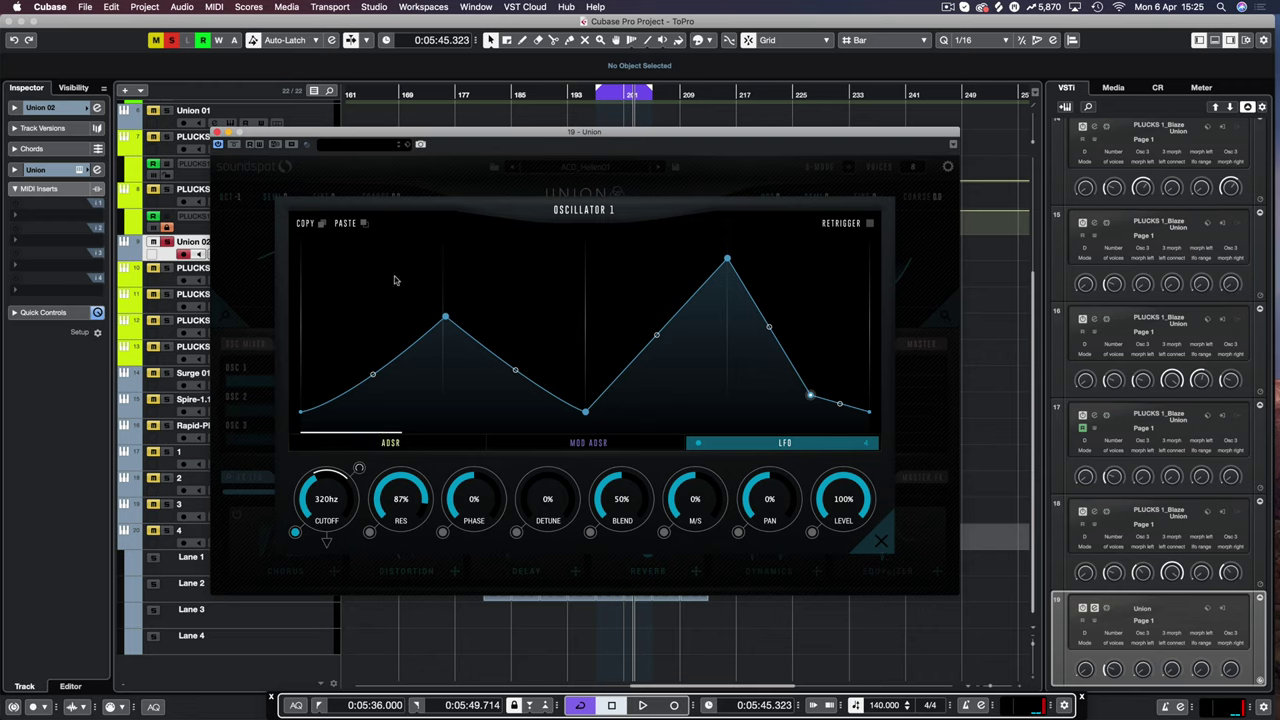
# Simplify the LFO curve to one late peak with a long rise and a steep concave fall, and audition the loop
pyautogui.doubleClick(446, 319)
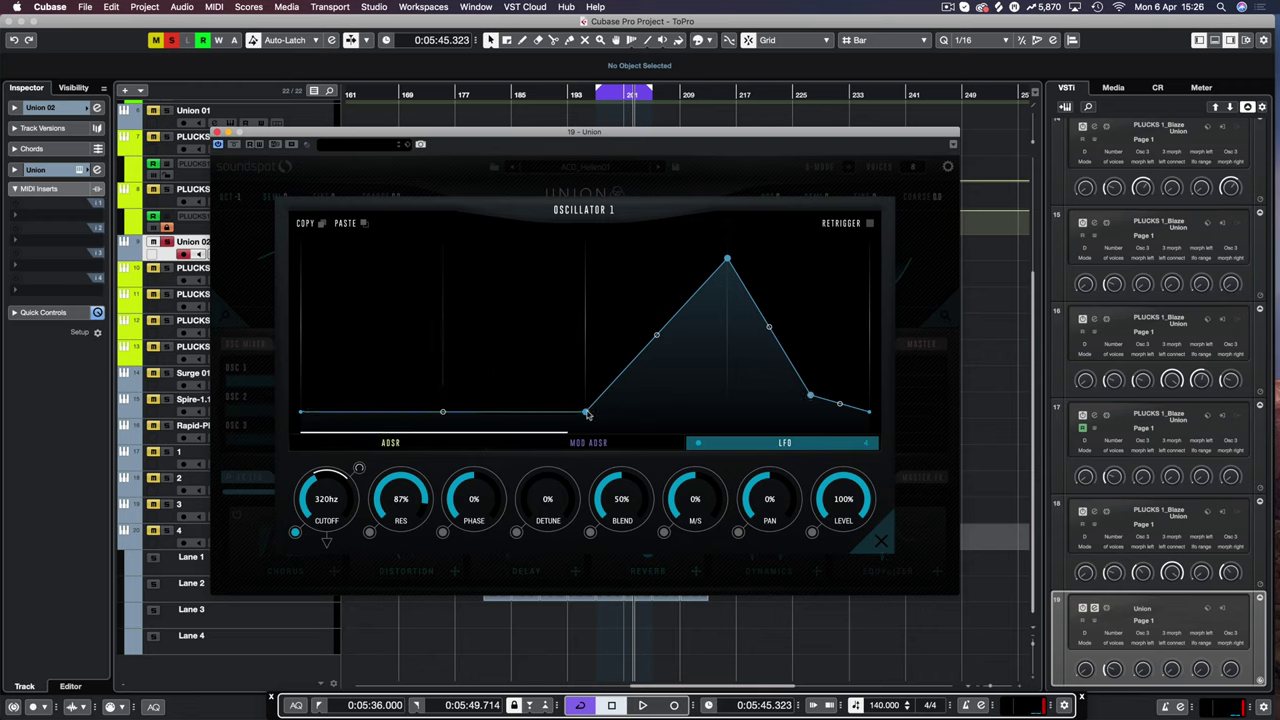
pyautogui.moveTo(585, 413); pyautogui.dragTo(600, 407)
pyautogui.doubleClick(600, 407)
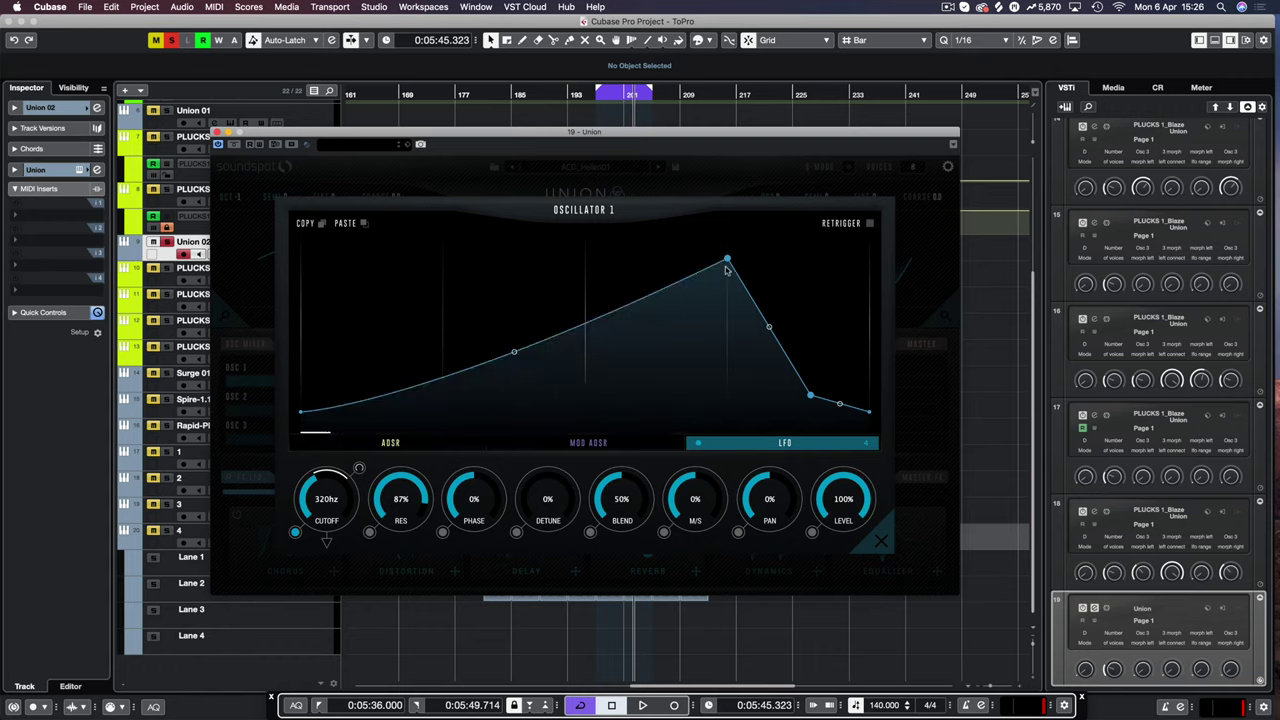
pyautogui.moveTo(728, 260); pyautogui.dragTo(812, 278)
pyautogui.doubleClick(840, 383)
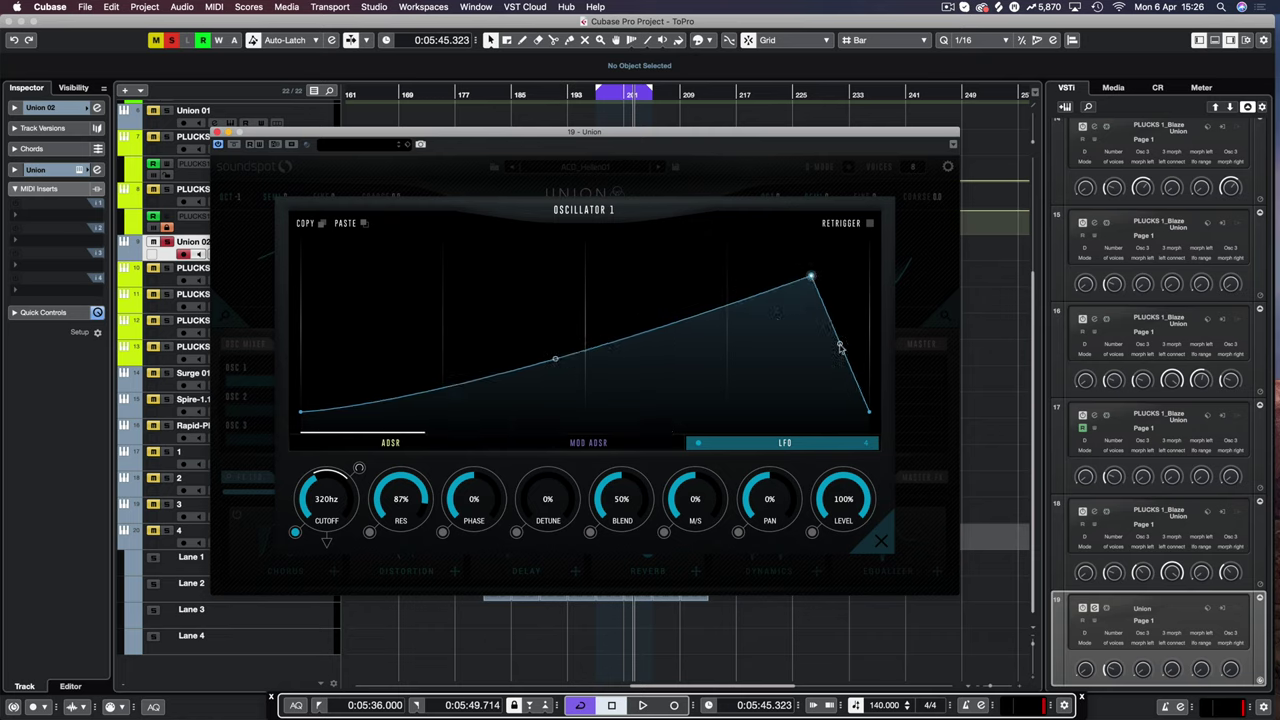
pyautogui.moveTo(840, 347); pyautogui.dragTo(824, 376)
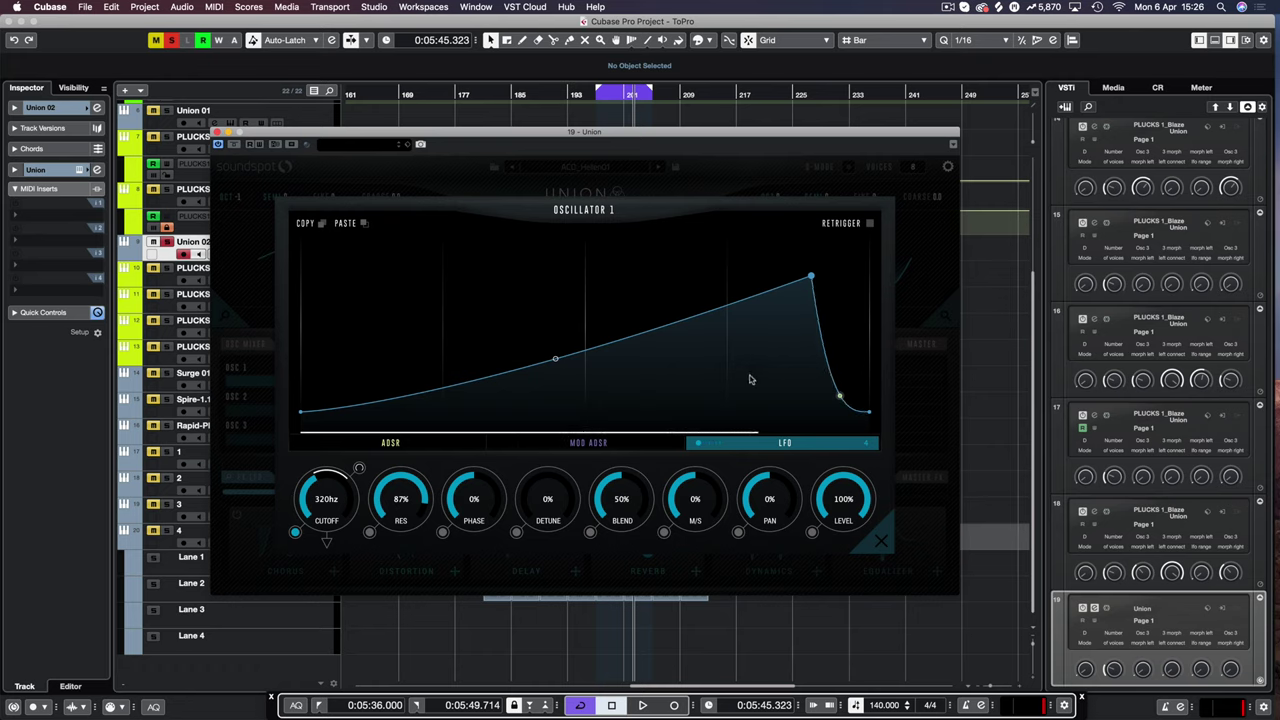
pyautogui.press('space')
pyautogui.press('space')
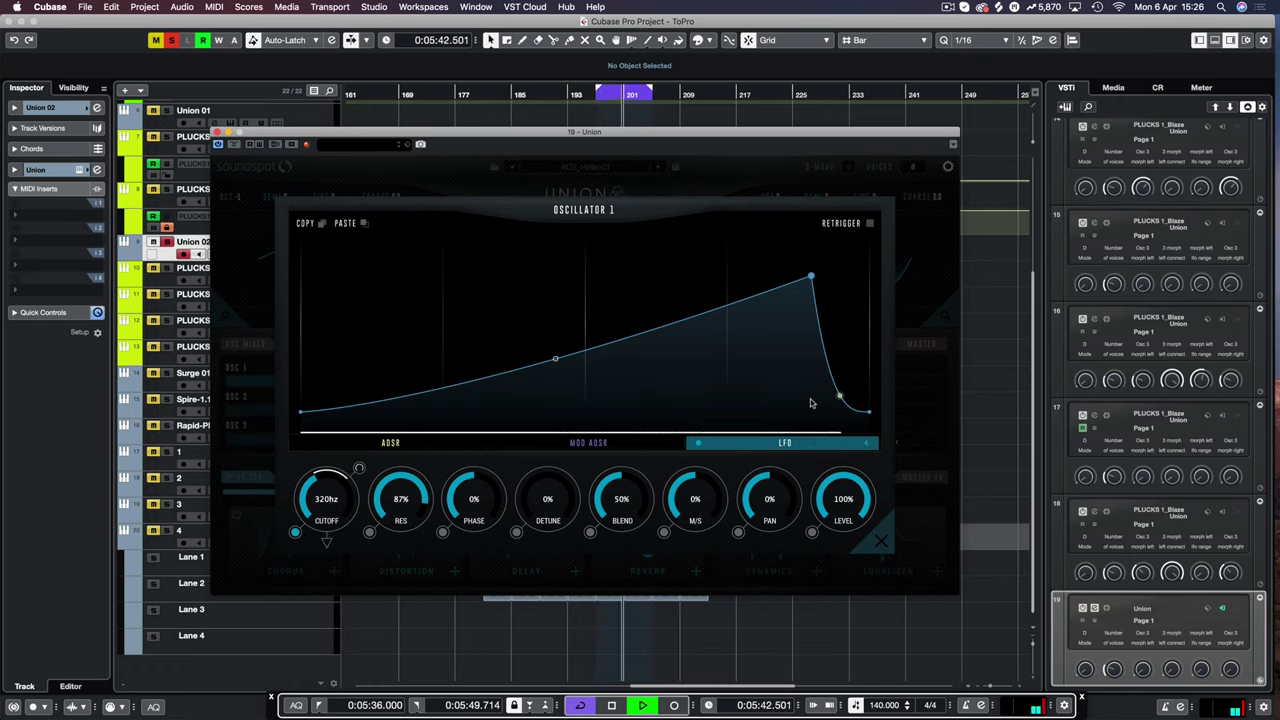
pyautogui.press('space')
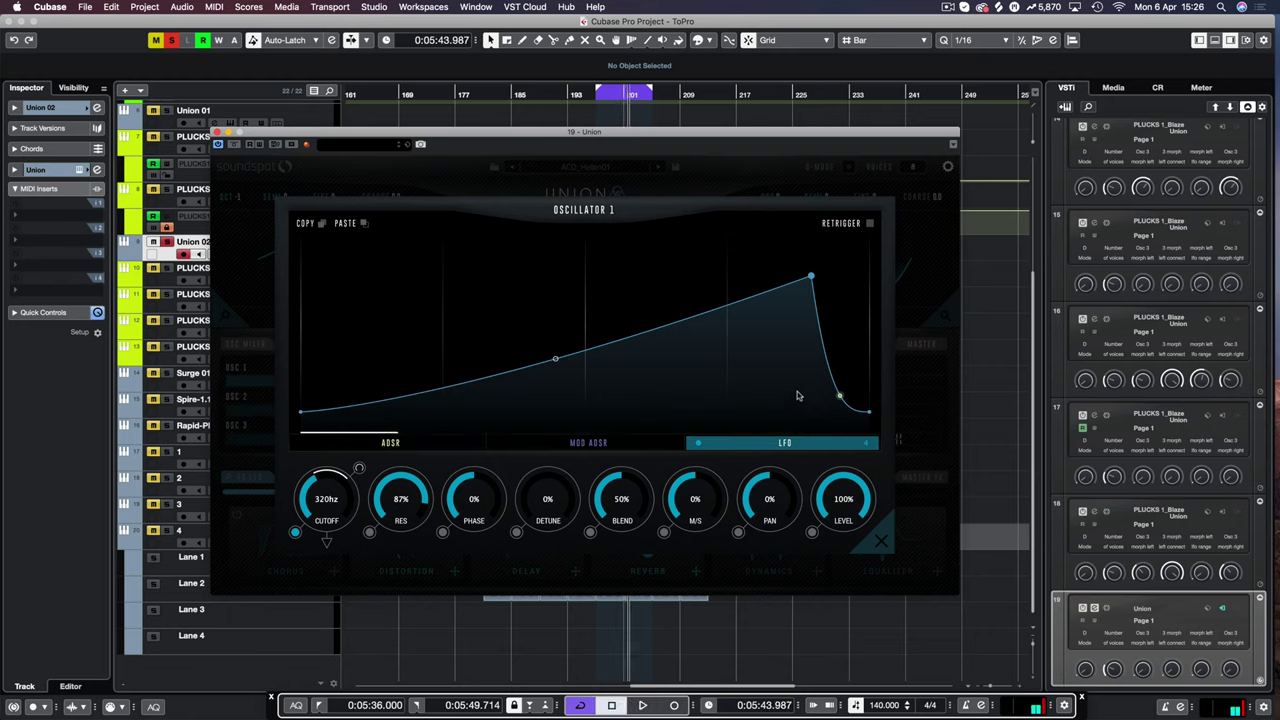
# Set oscillator 1's LFO rate to 8 and audition the loop
pyautogui.click(867, 446)
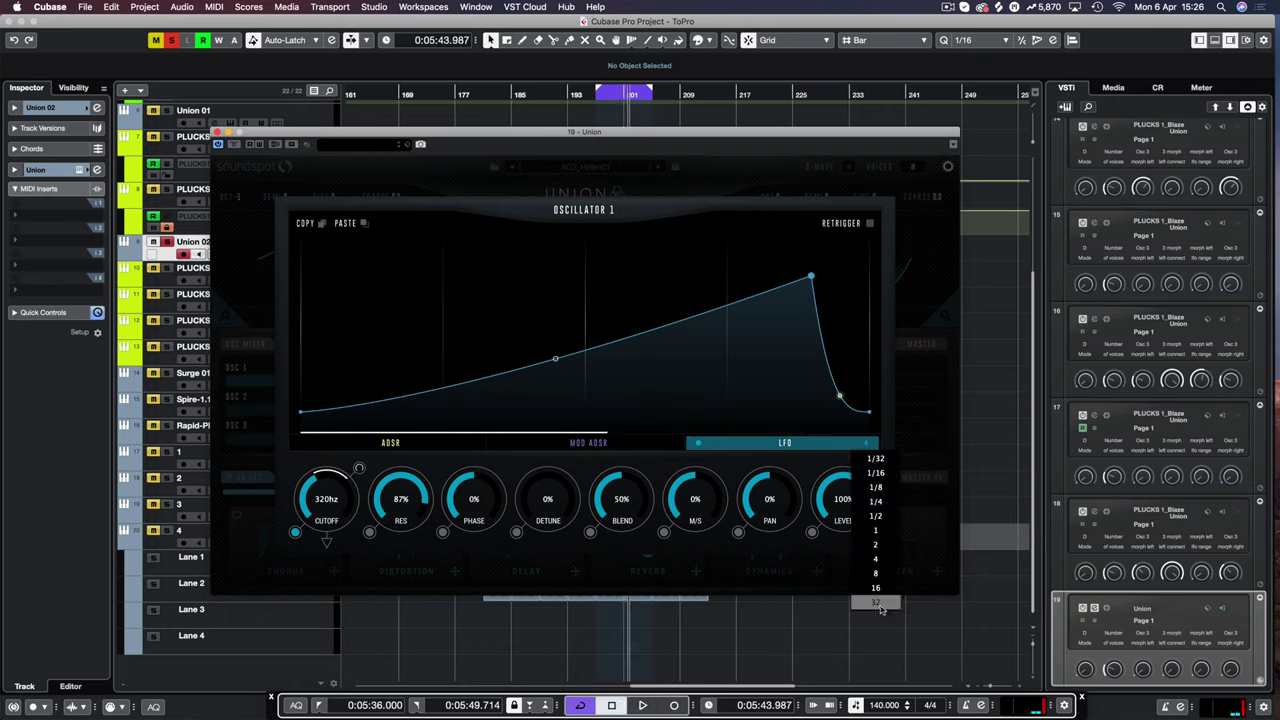
pyautogui.click(882, 574)
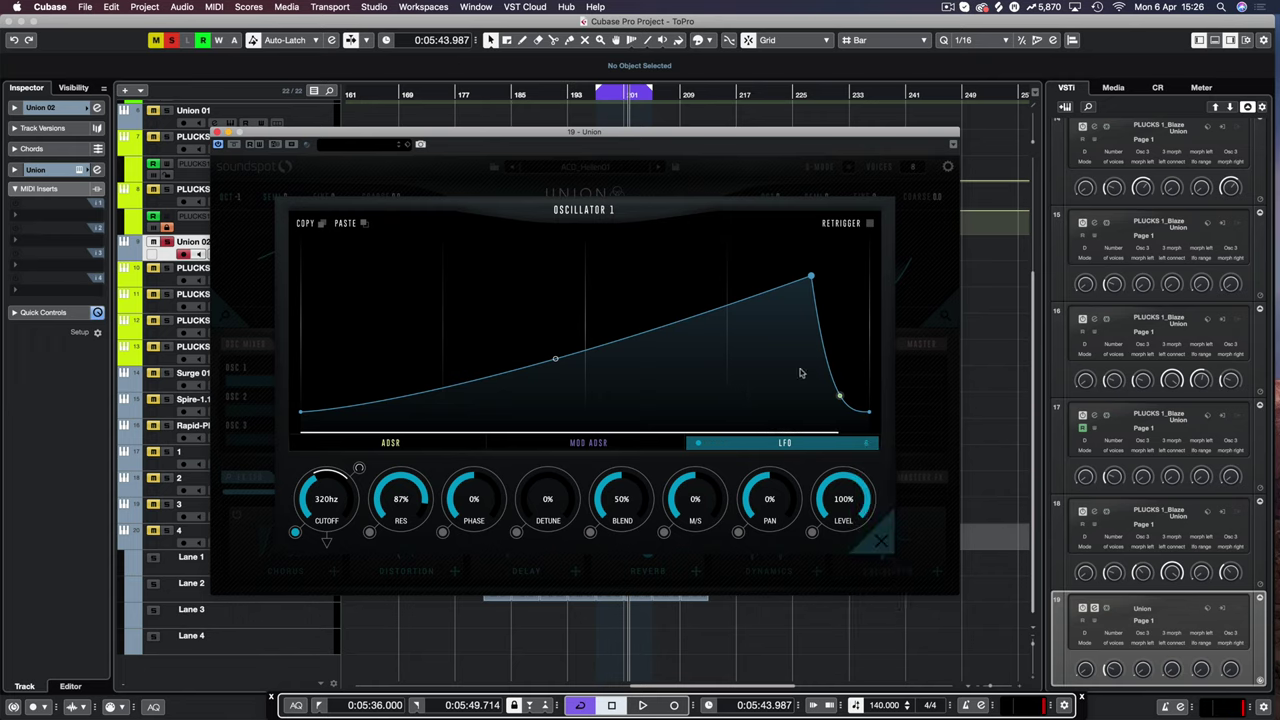
pyautogui.press('KP_0')
pyautogui.press('space')
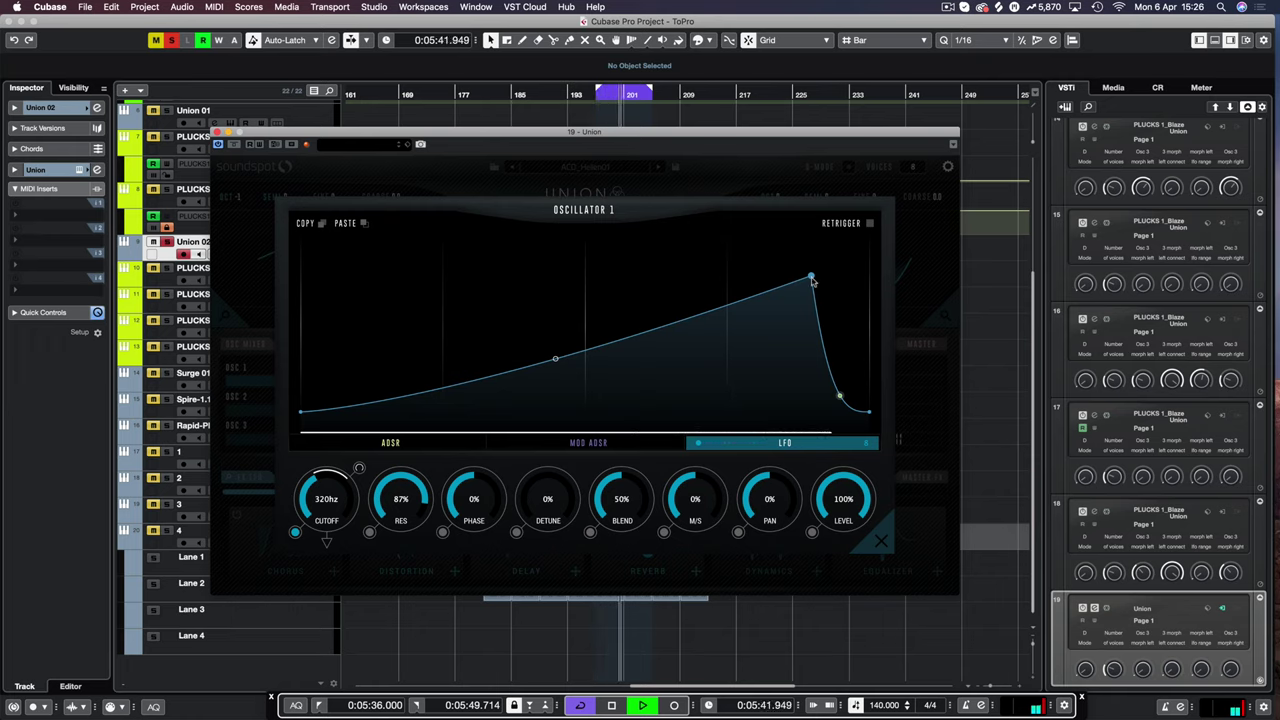
pyautogui.press('space')
# Move the LFO peak to the middle of the cycle, make the fall nearly mirror the rise, and audition it
pyautogui.moveTo(812, 280); pyautogui.dragTo(551, 281)
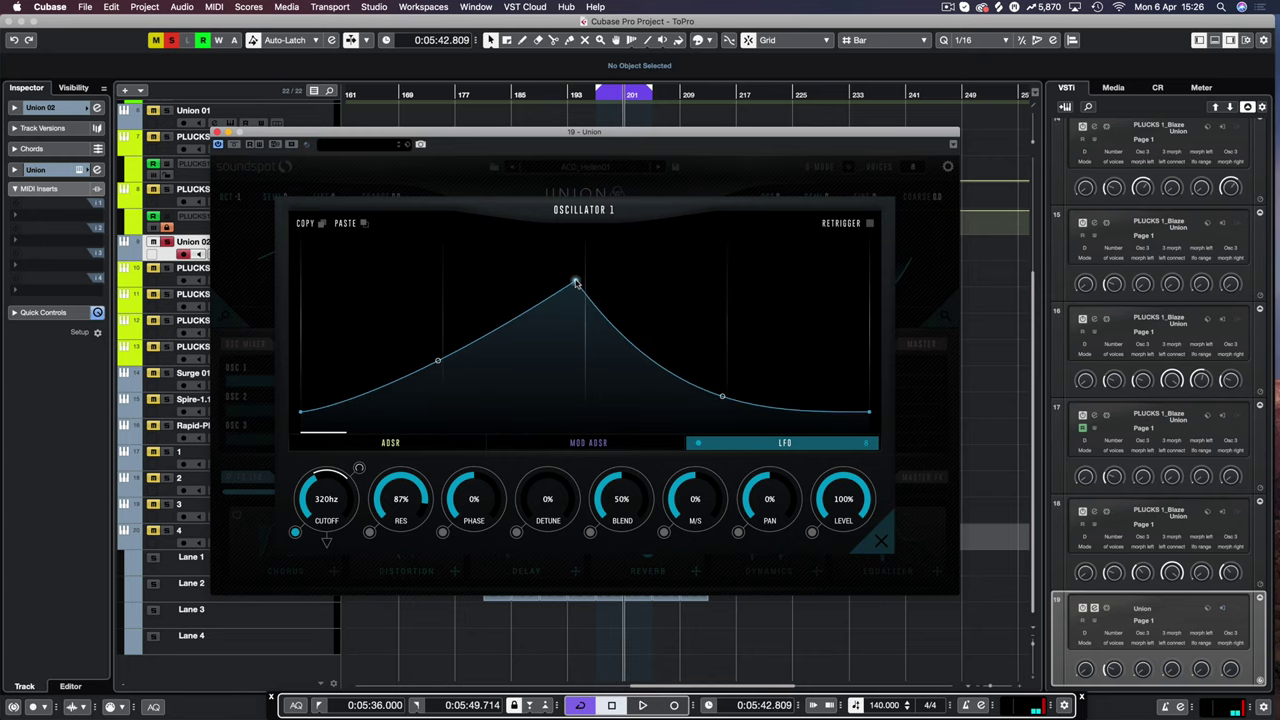
pyautogui.moveTo(733, 402); pyautogui.dragTo(738, 373)
pyautogui.press('space')
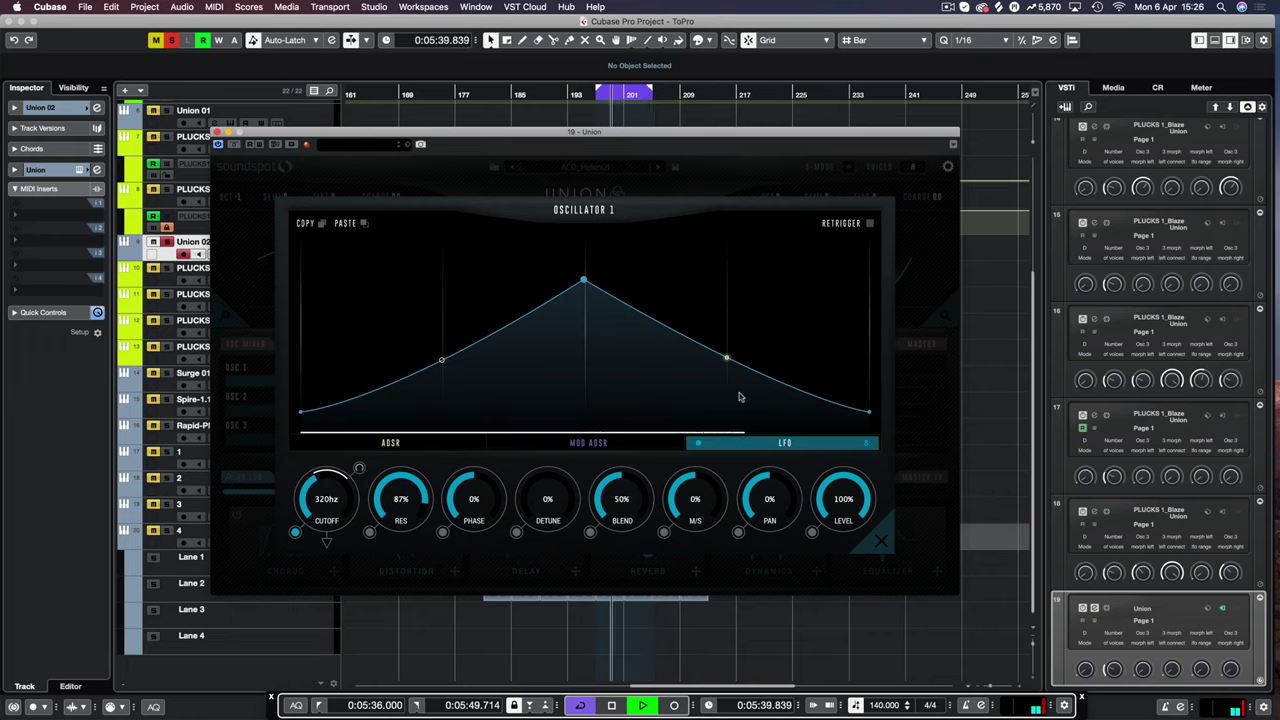
pyautogui.press('space')
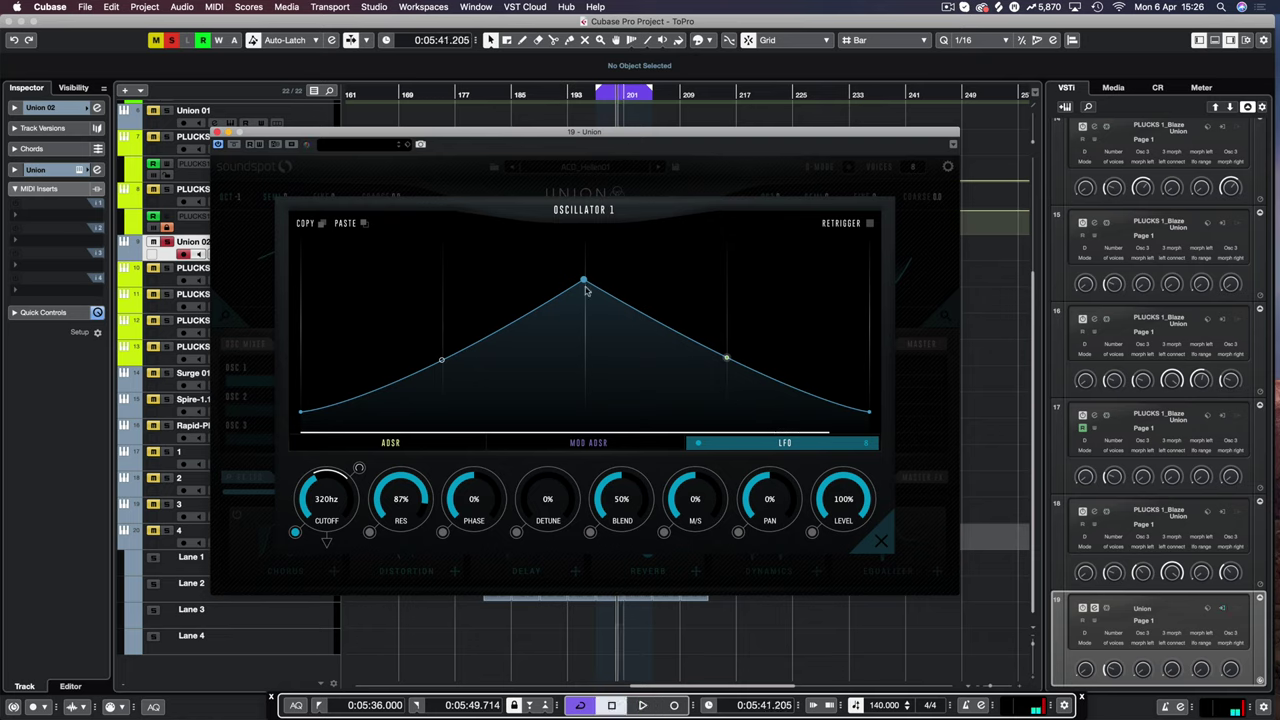
# Audition the LFO with its central peak lowered, and raise that peak to full height during playback
pyautogui.moveTo(587, 291); pyautogui.dragTo(584, 355)
pyautogui.press('space')
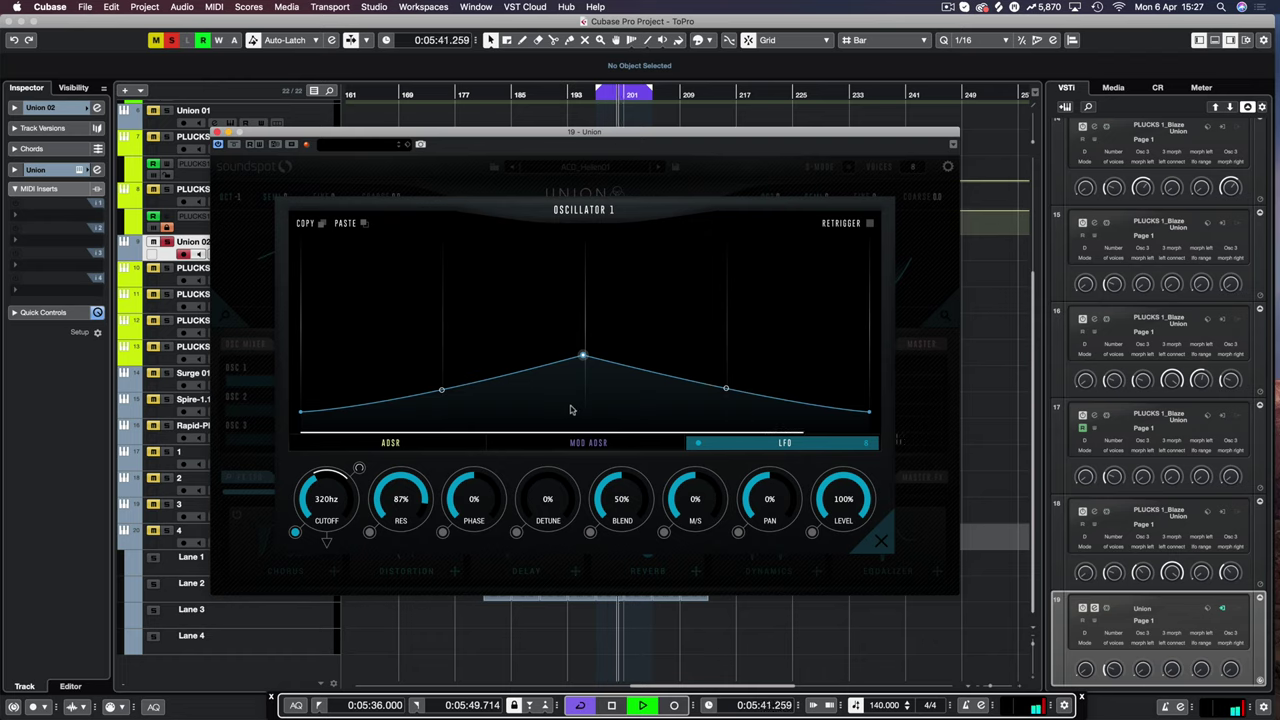
pyautogui.moveTo(583, 355); pyautogui.dragTo(586, 225)
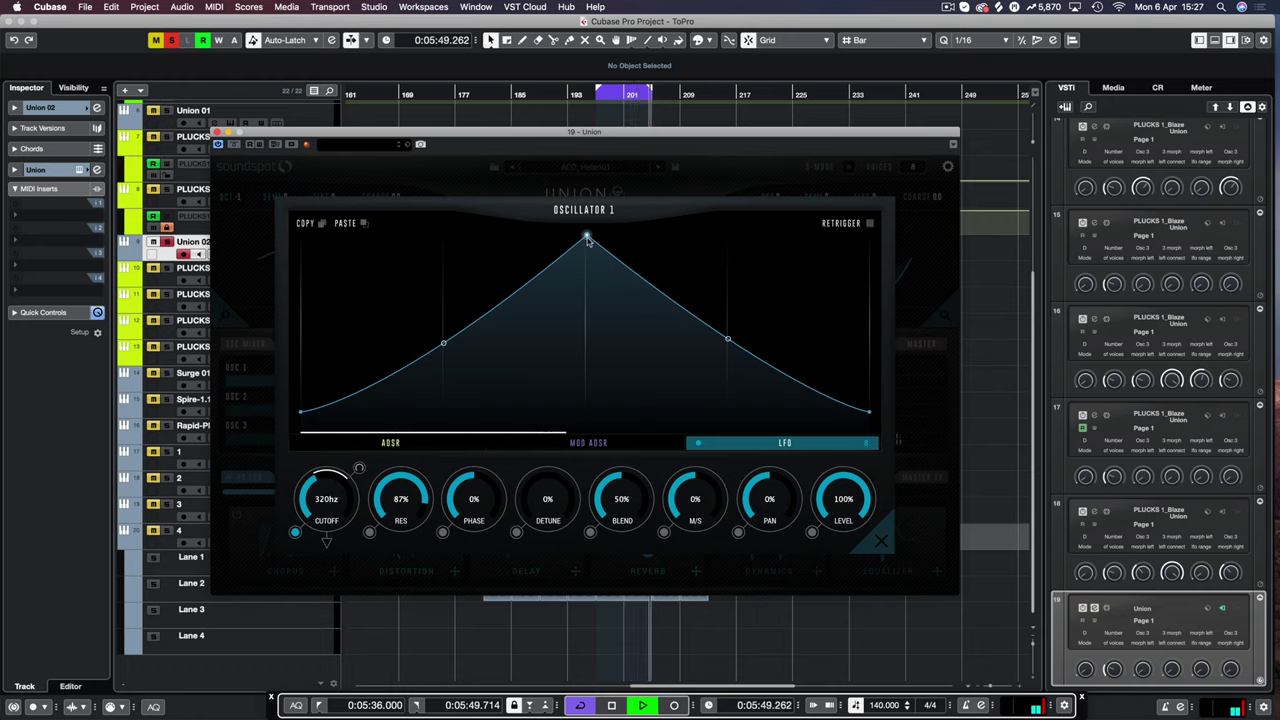
# Audition the LFO with its central peak dropped close to the baseline, stop playback, and restore the peak to full height
pyautogui.moveTo(587, 237); pyautogui.dragTo(585, 380)
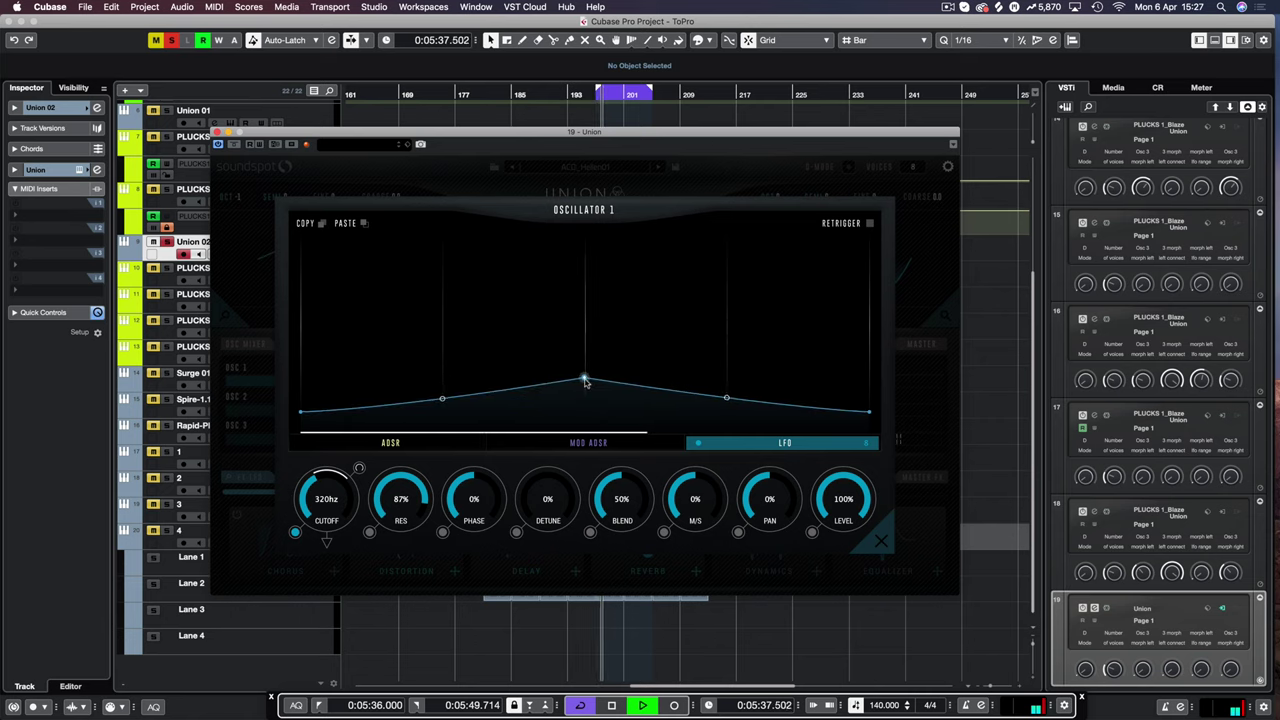
pyautogui.press('space')
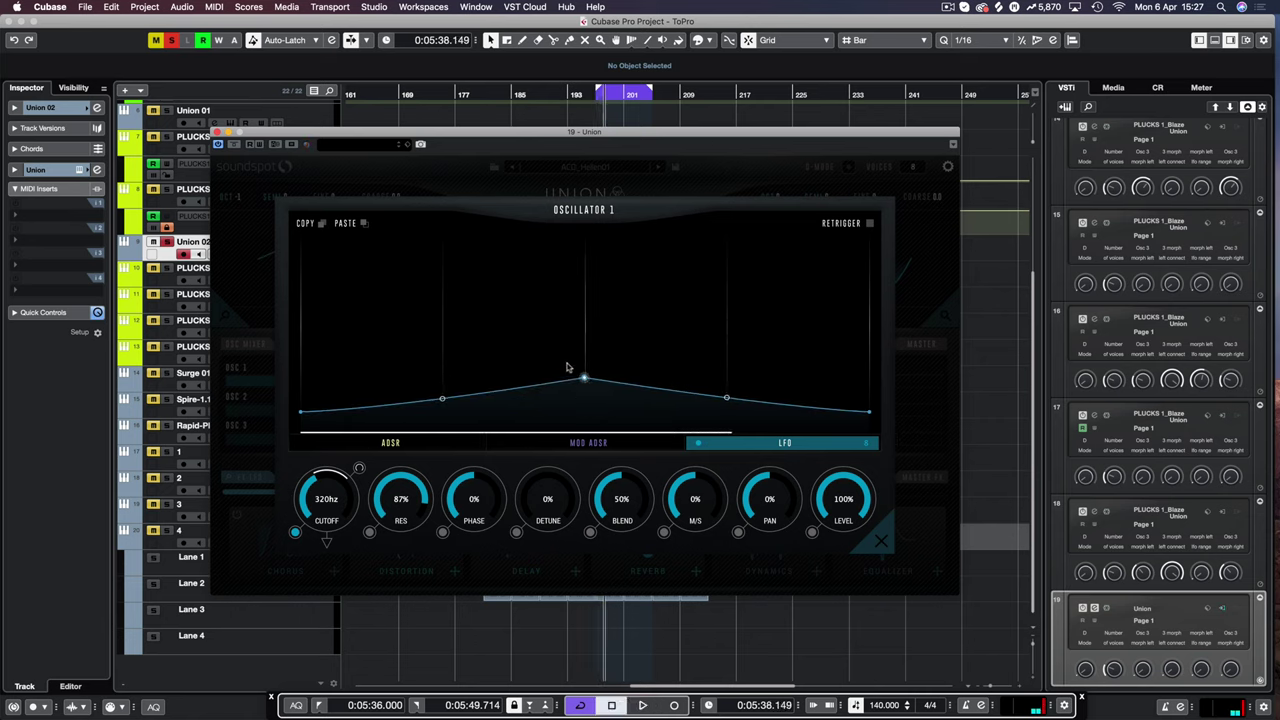
pyautogui.moveTo(585, 378); pyautogui.dragTo(590, 180)
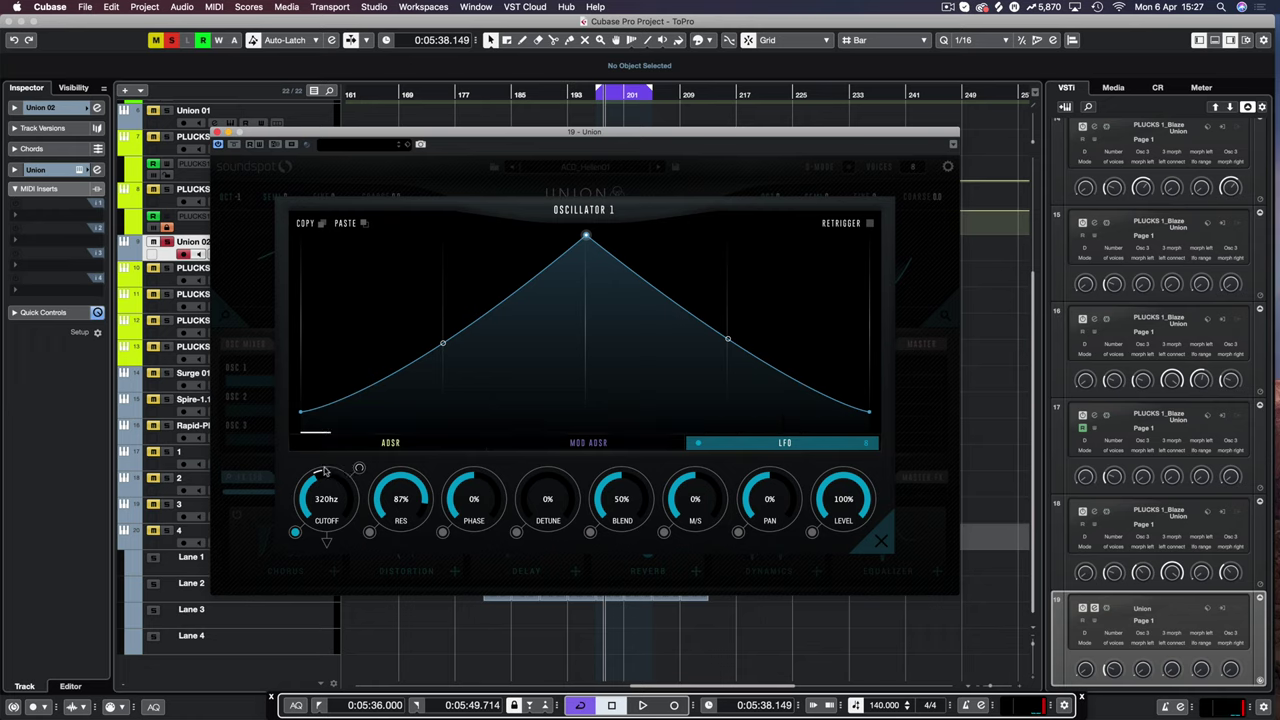
# Reduce the LFO's modulation depth on oscillator 1's cutoff, set the resonance to 100%, and audition the loop
pyautogui.press('space')
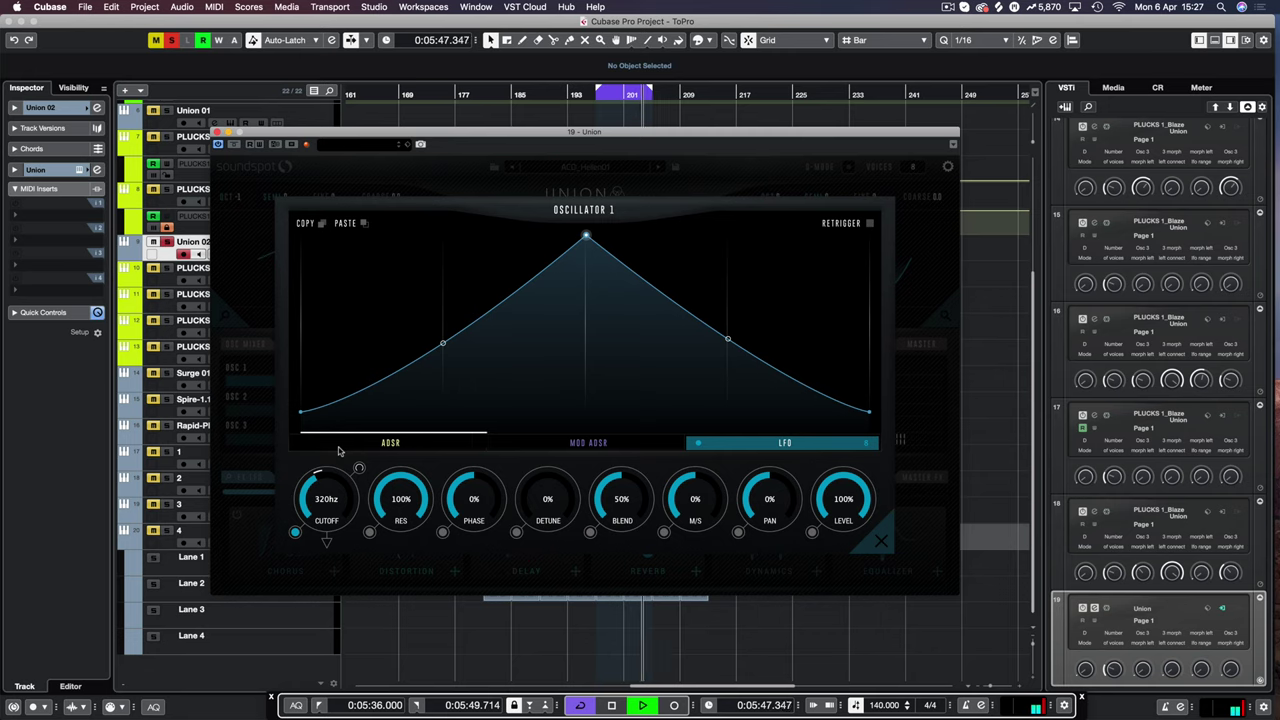
pyautogui.press('space')
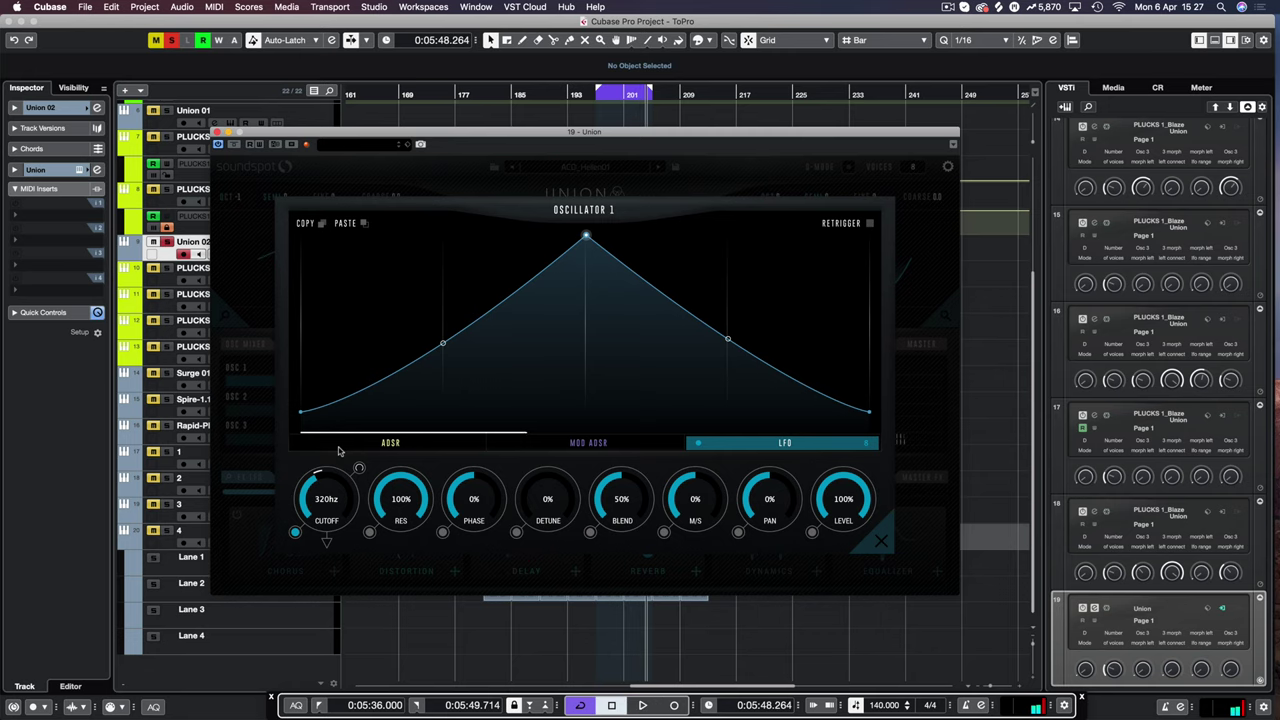
pyautogui.click(337, 174)
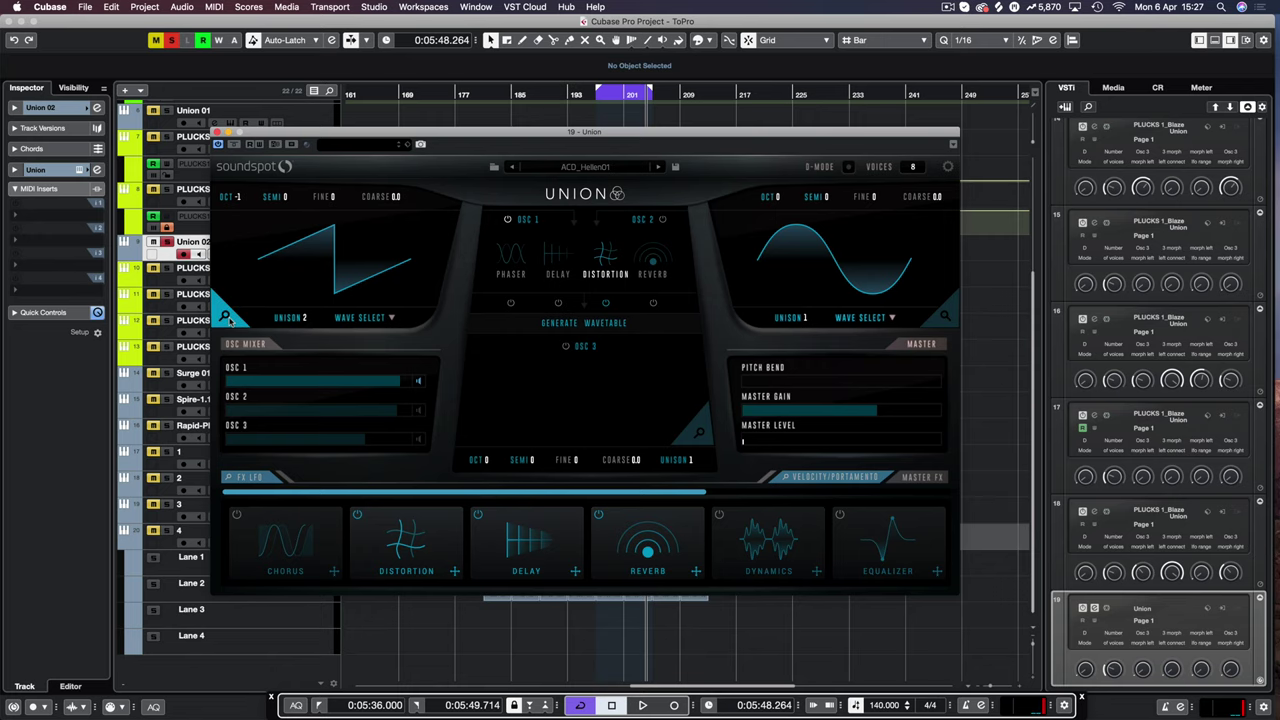
pyautogui.click(227, 317)
pyautogui.press('space')
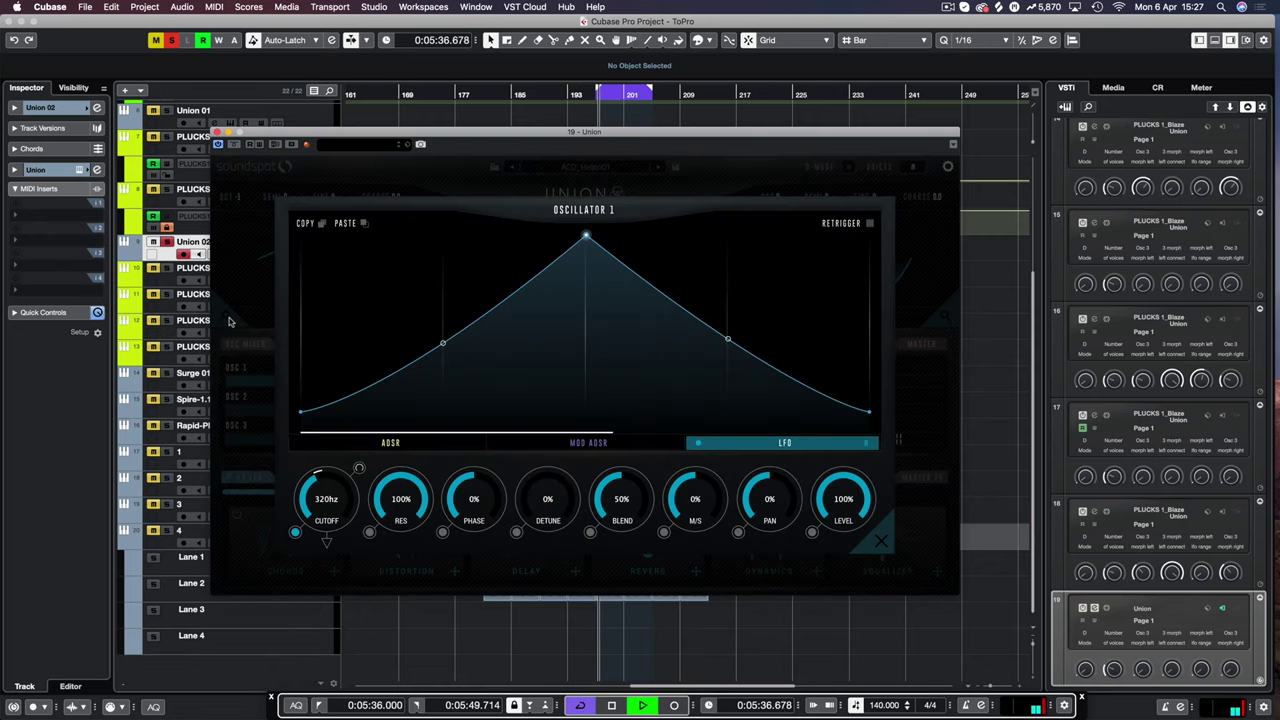
# Compare oscillator 1 with unison 1 and 2 during playback, leave it at 2, and set its resonance to 90%
pyautogui.click(252, 268)
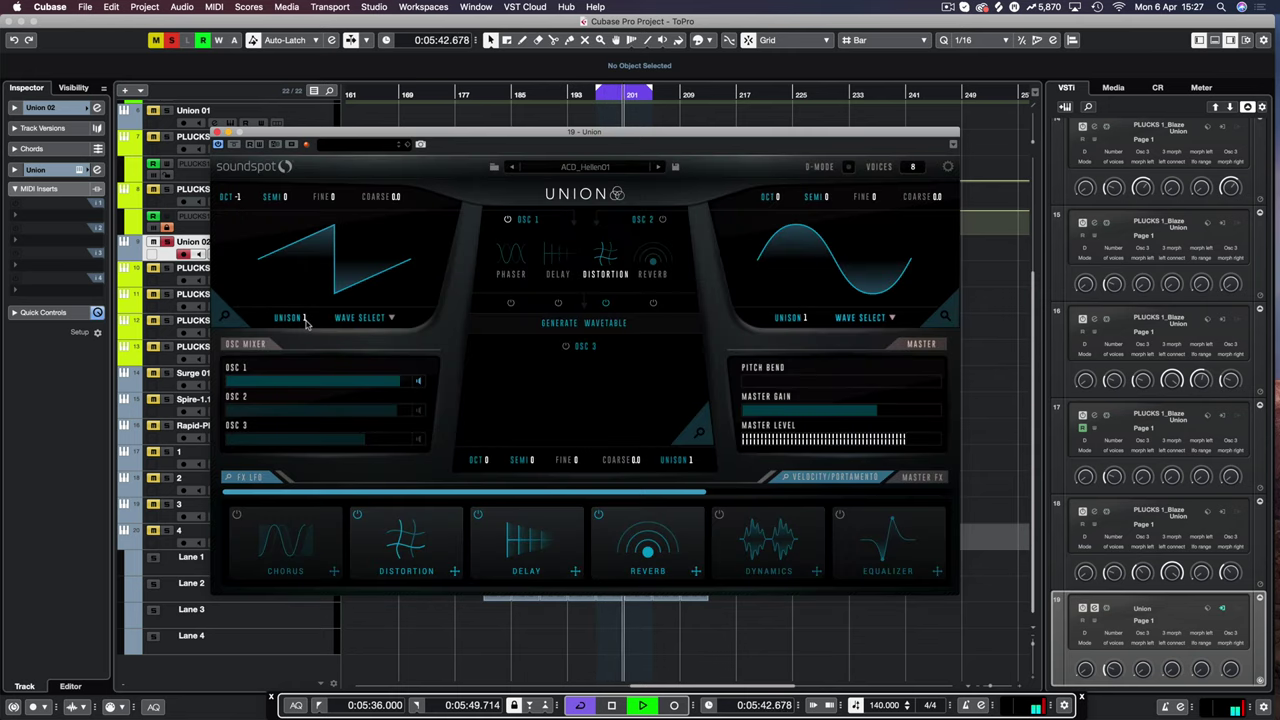
pyautogui.moveTo(306, 322); pyautogui.dragTo(308, 319)
pyautogui.click(226, 317)
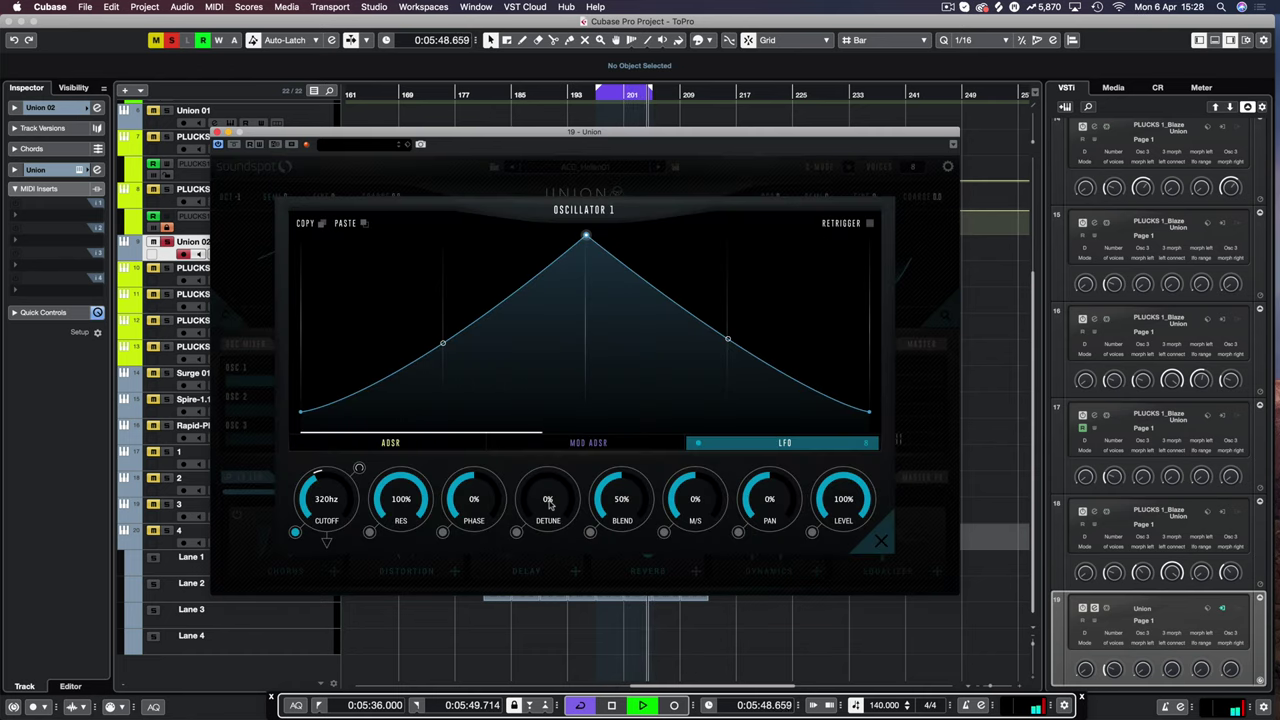
pyautogui.moveTo(548, 506); pyautogui.dragTo(540, 597)
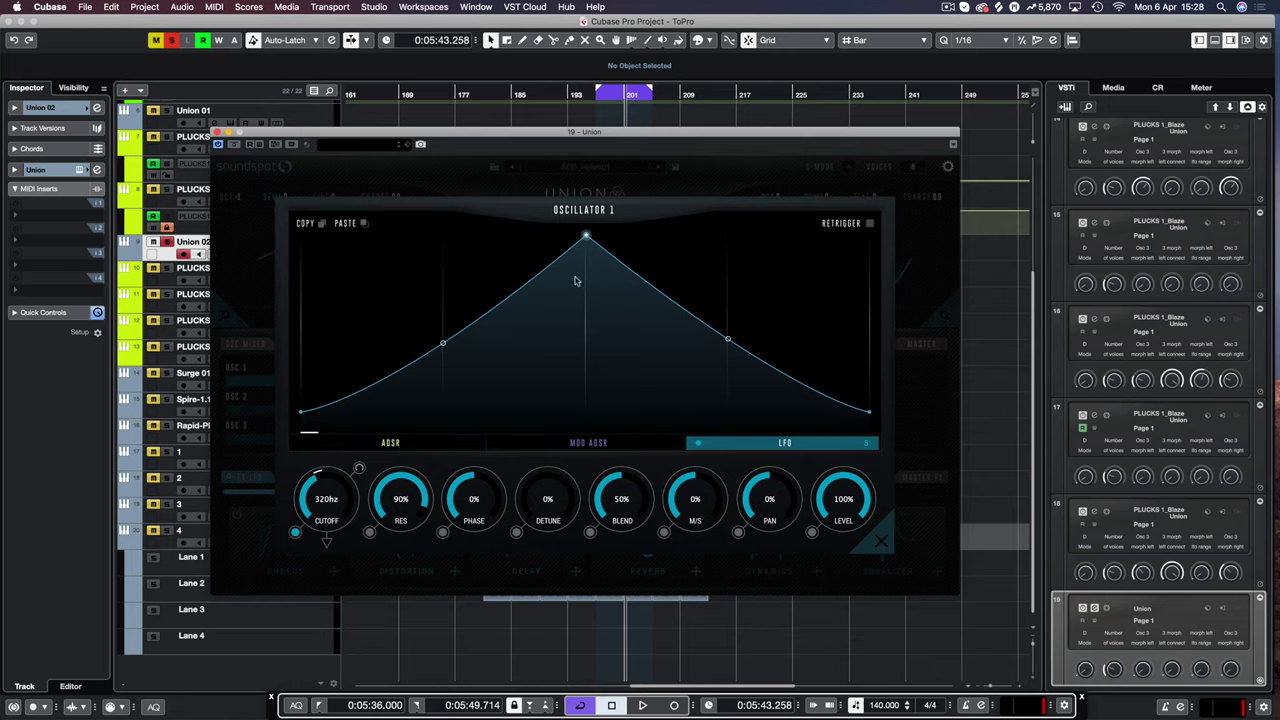
pyautogui.click(884, 548)
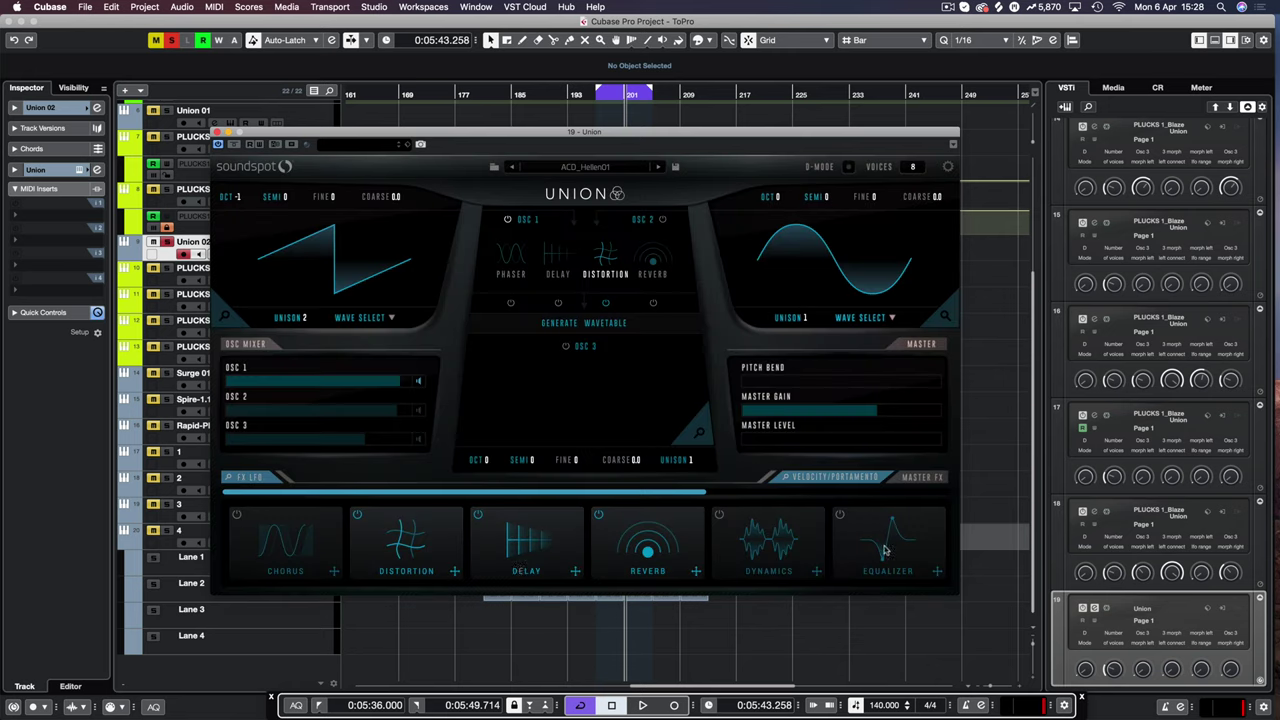